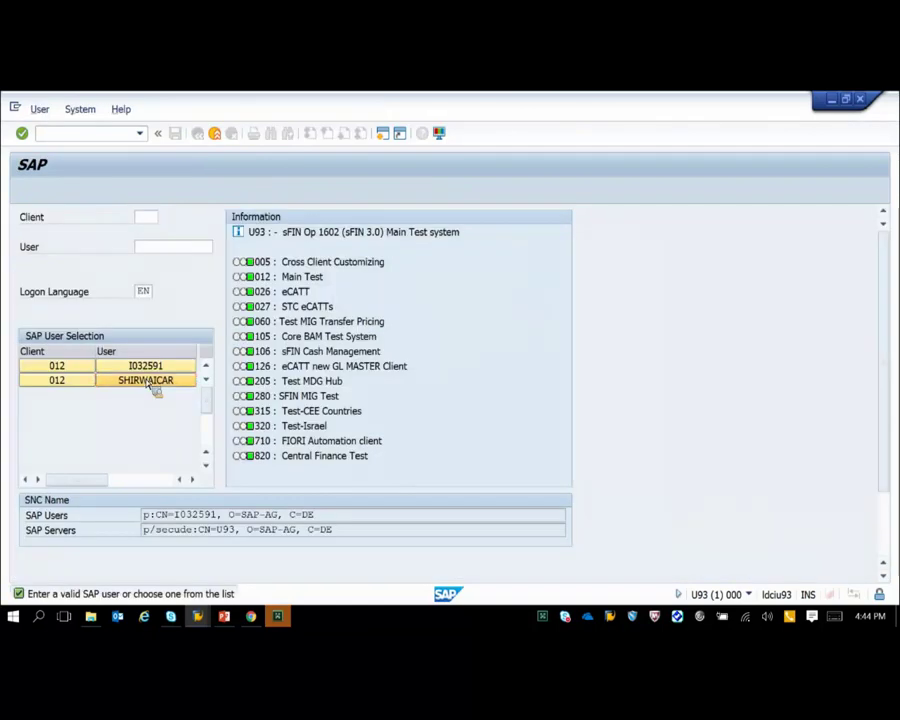
Log on to client 012 with the second listed SAP user and open transaction KEA5
double_click(160, 383)
type("kea5")
key("Return")
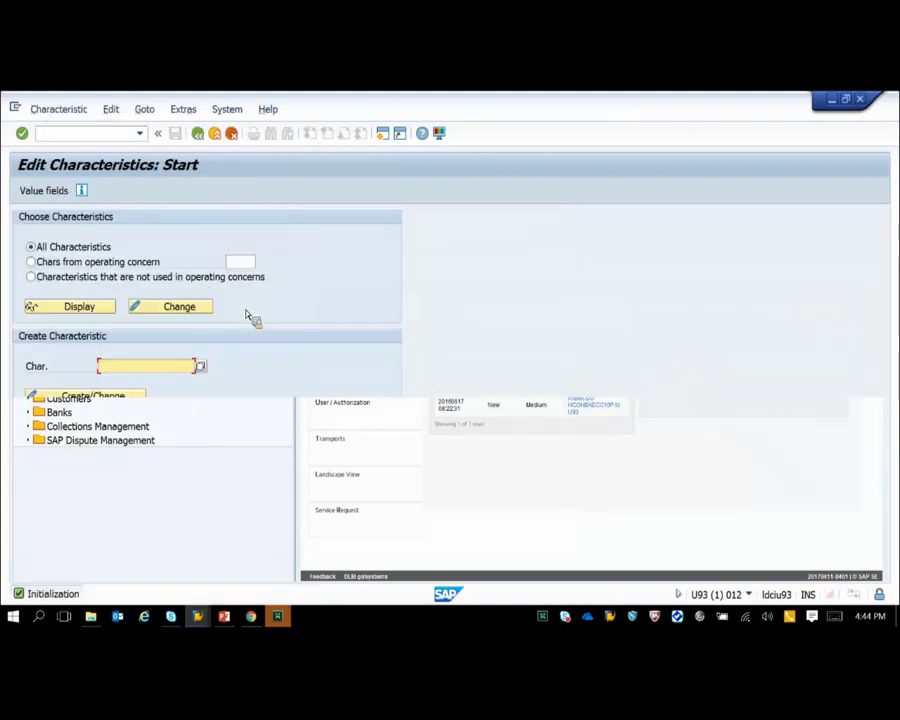
Display only the characteristics from operating concern E010
left_click(97, 263)
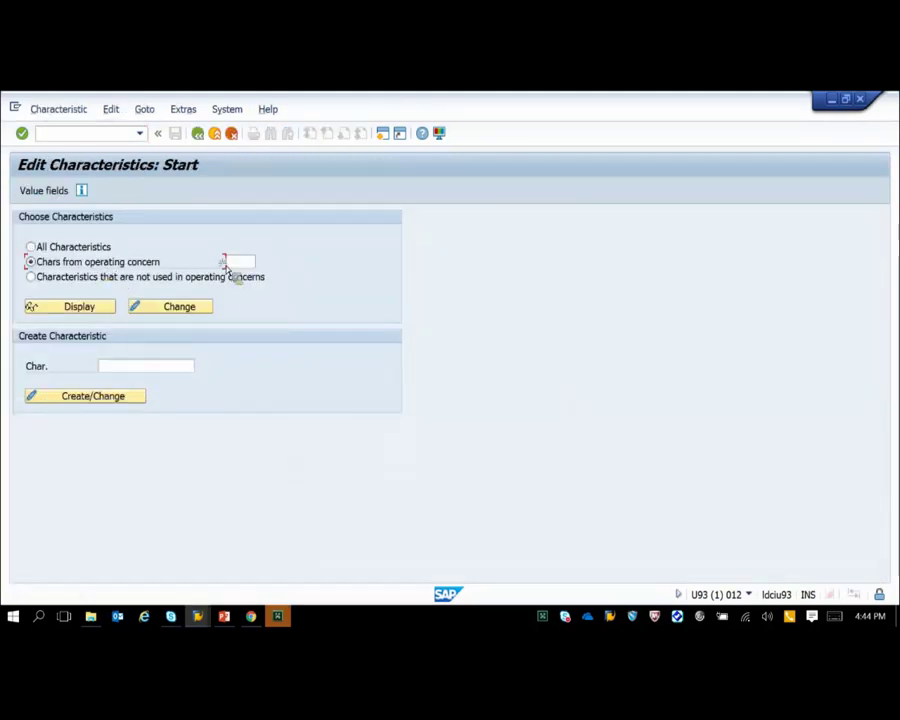
left_click(243, 264)
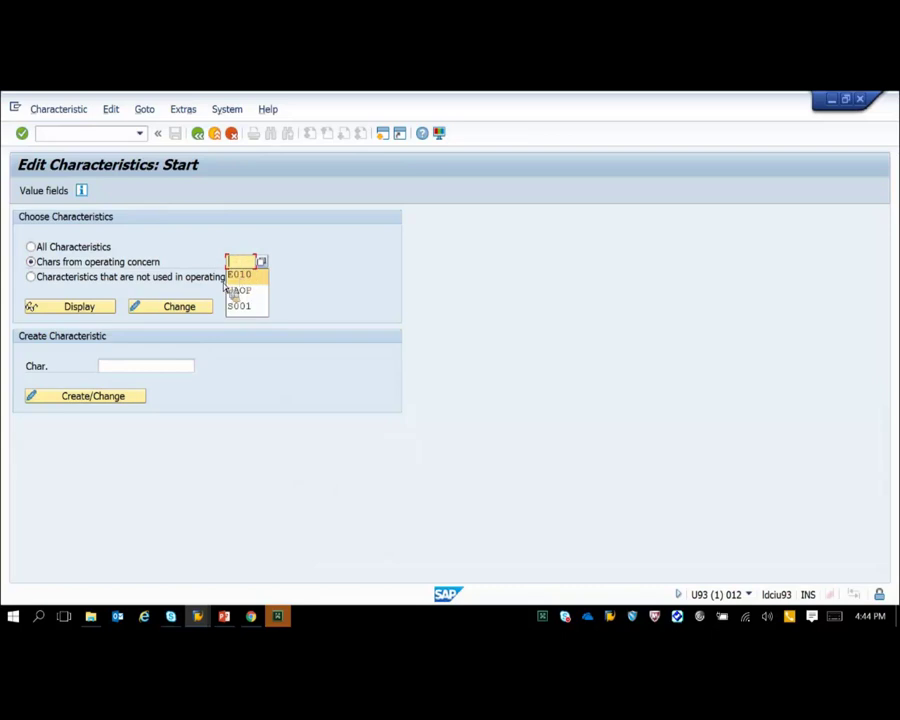
left_click(241, 271)
left_click(90, 313)
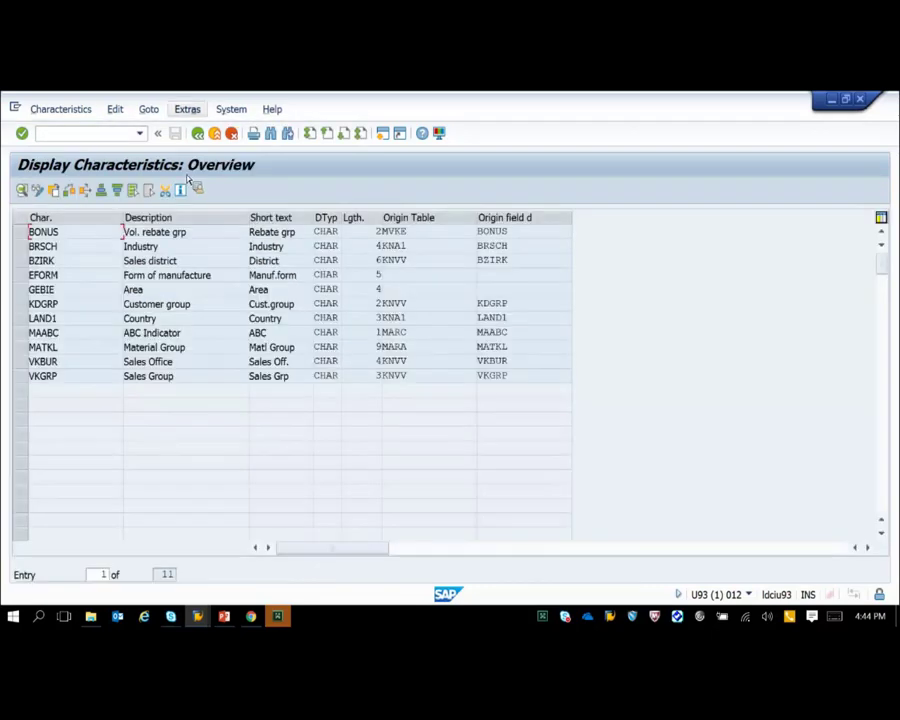
Review the fixed characteristics of the data structure, including cost center, functional area, segment, delivery and item, and close the list
left_click(187, 109)
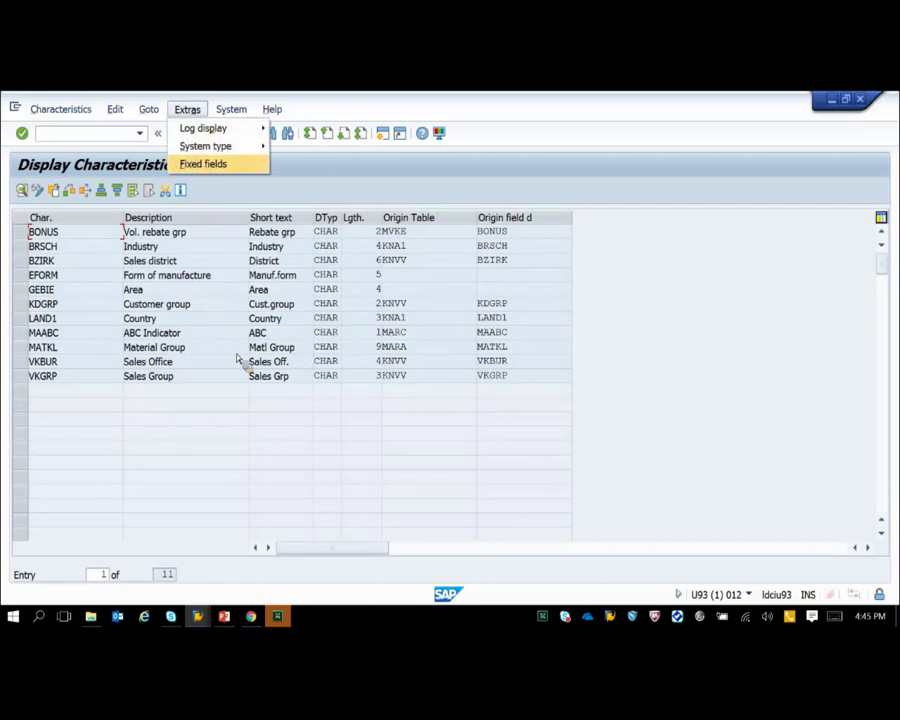
key("Return")
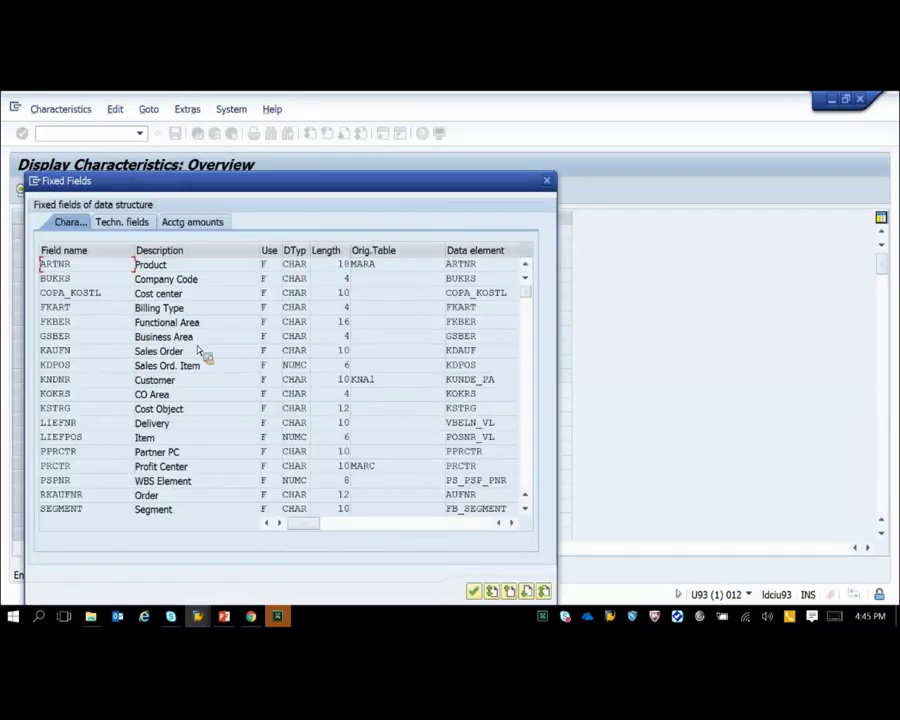
left_click(201, 299)
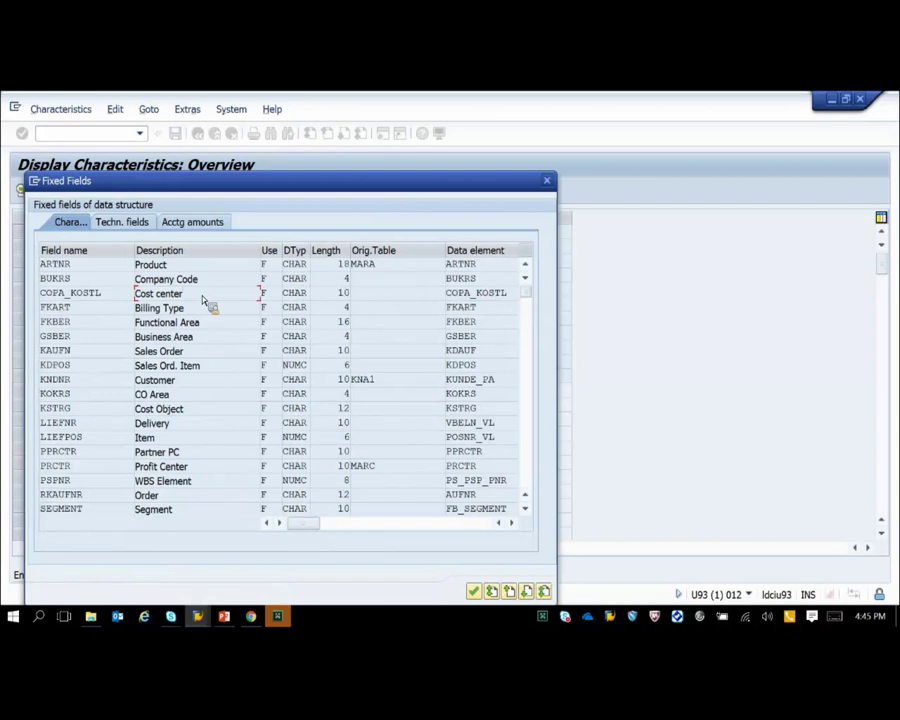
left_click(209, 322)
left_click(183, 518)
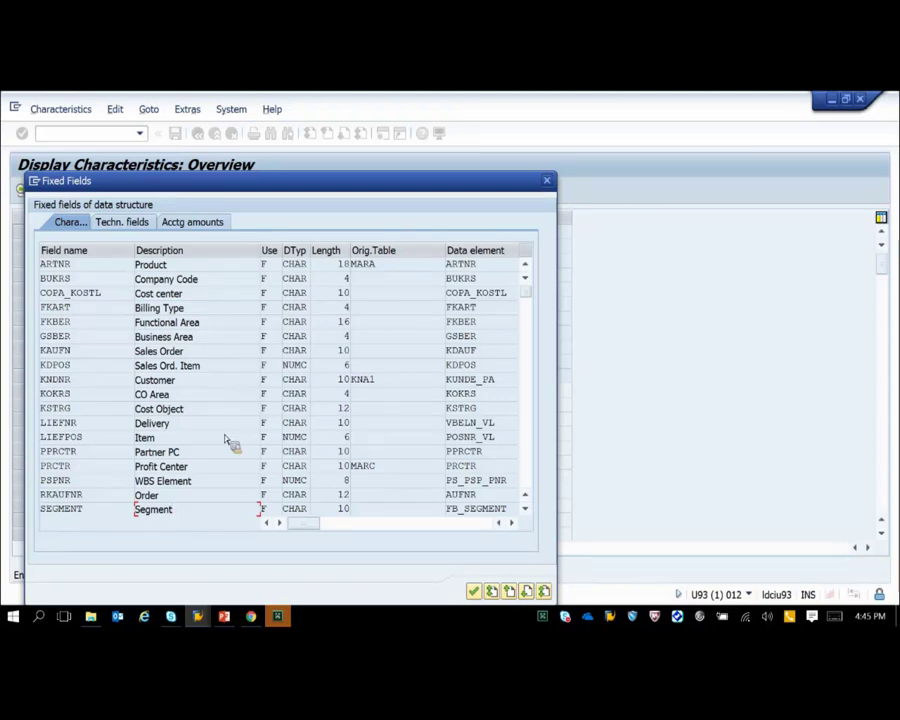
left_click(176, 423)
left_click(172, 441)
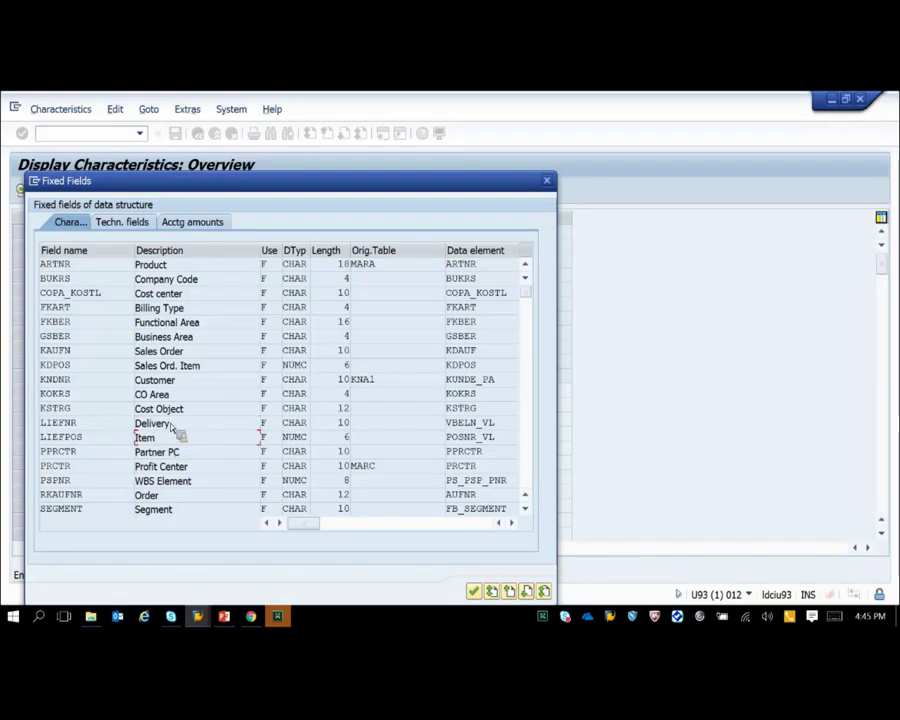
left_click(473, 591)
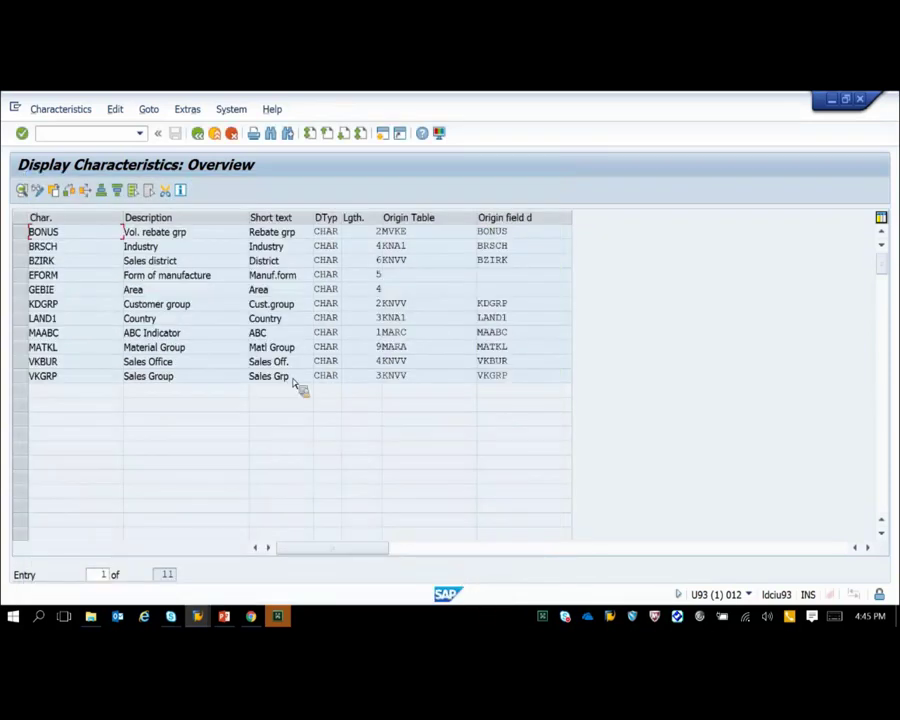
Go to transaction SE11 and display the database table ACDOCA
left_click(92, 135)
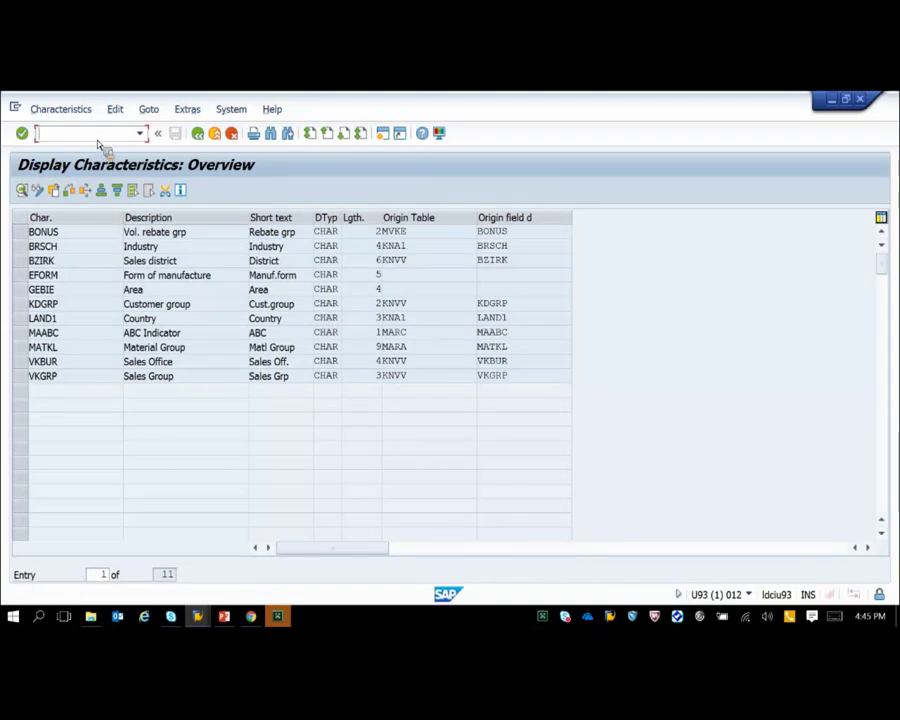
type("/nse11")
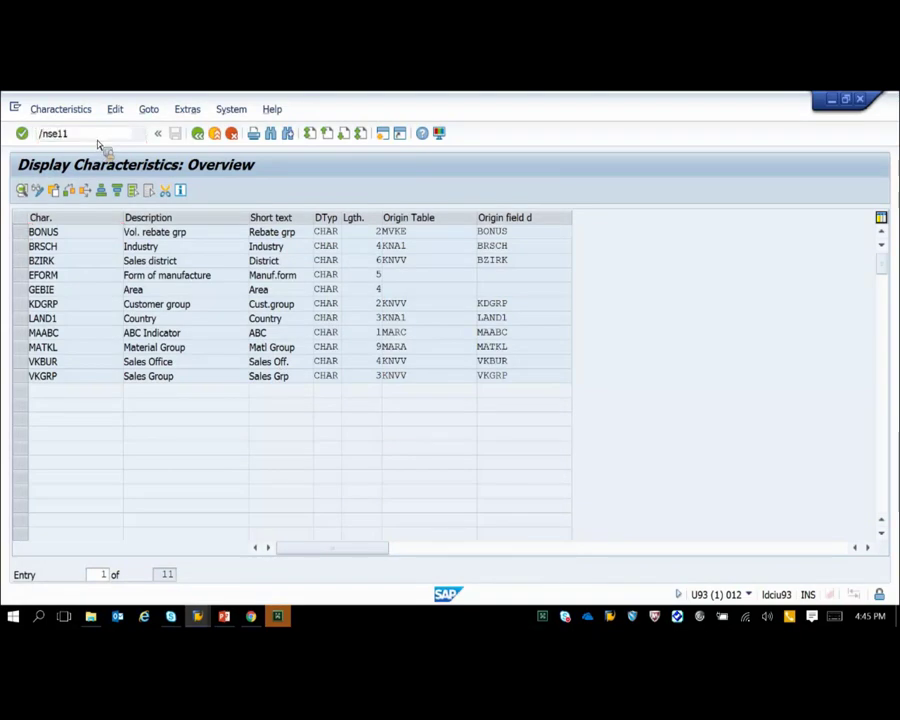
key("Return")
type("a")
key("Down")
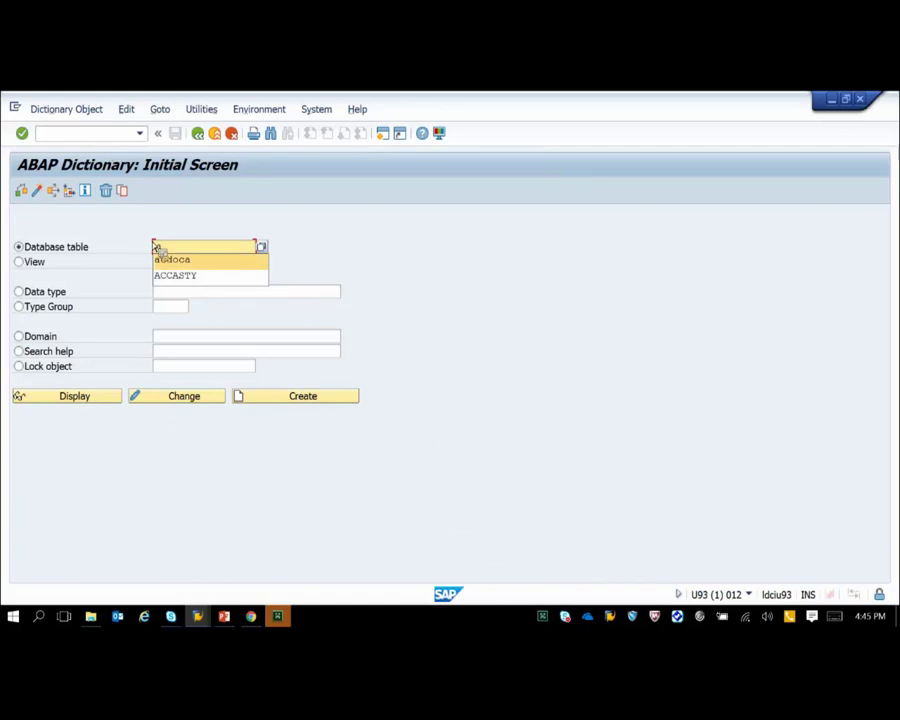
key("Return")
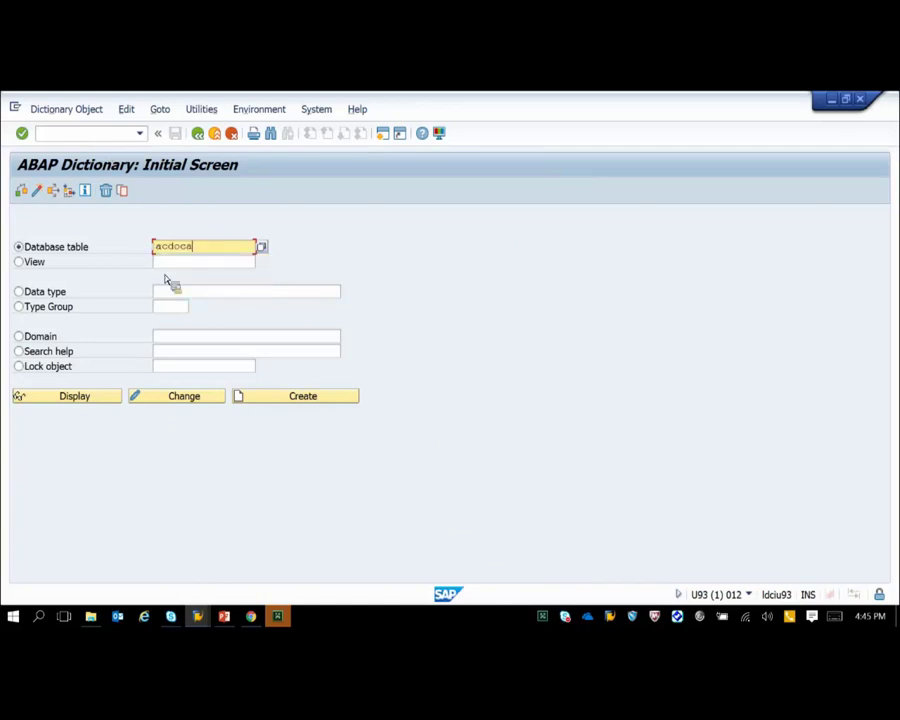
left_click(66, 399)
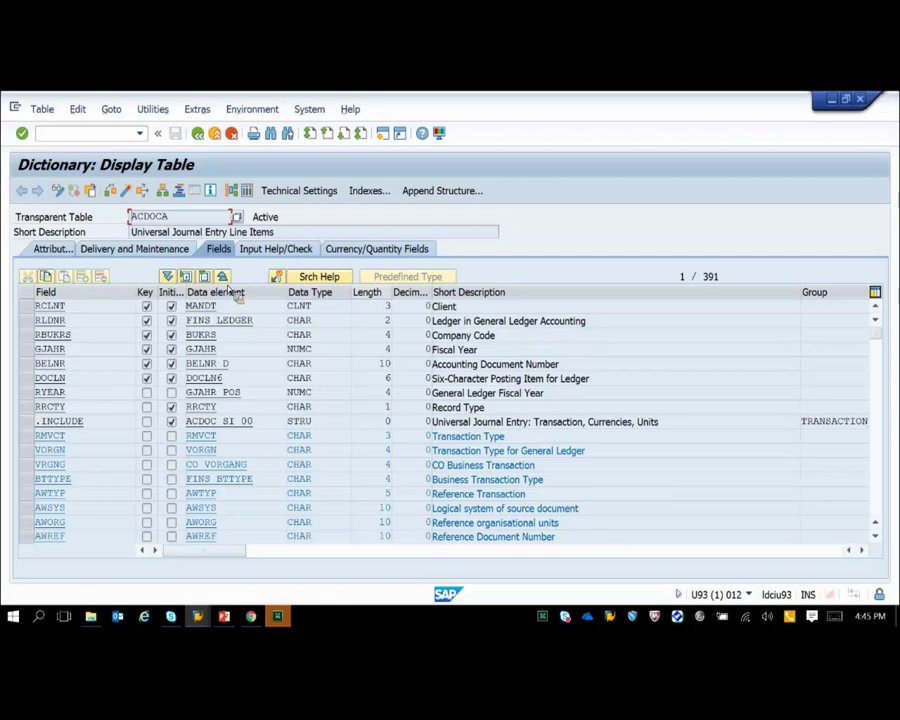
Collapse all includes of table ACDOCA and review its include structures from G/L account assignments down to CO-PA fields
left_click(224, 280)
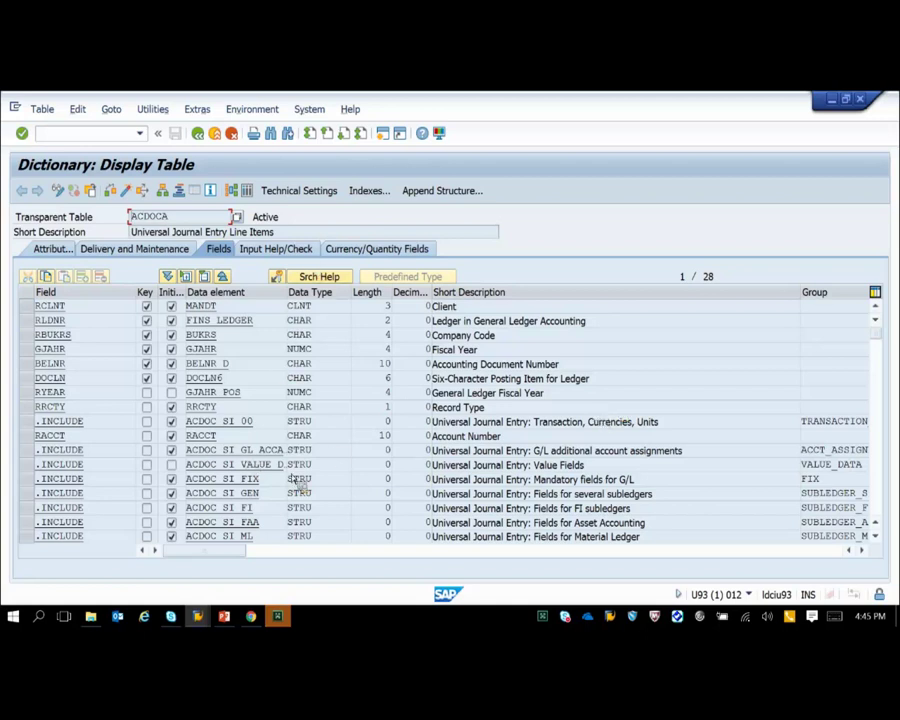
left_click(532, 452)
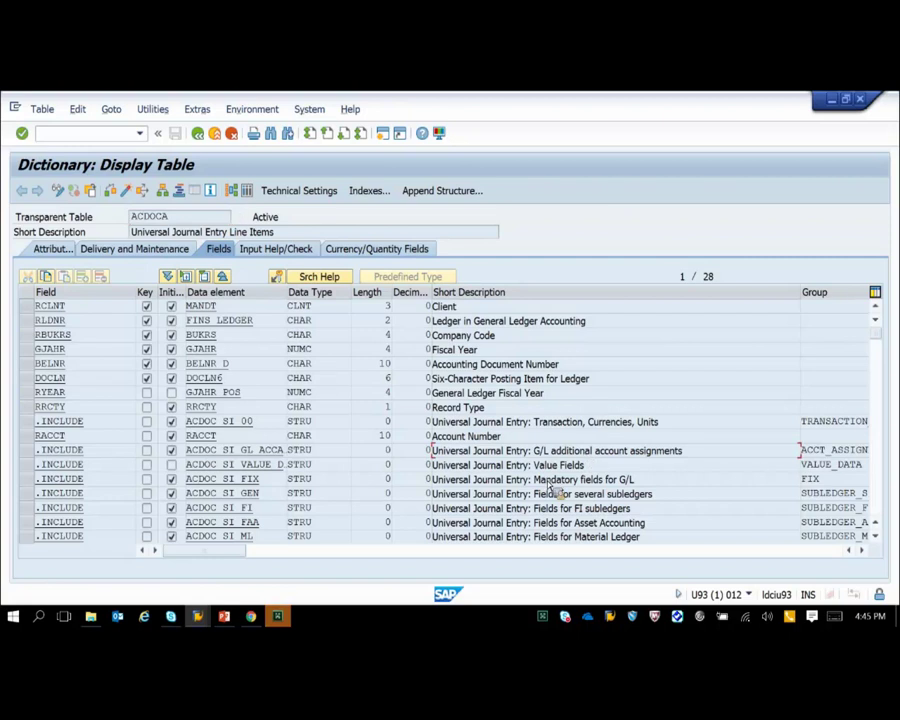
left_click(555, 522)
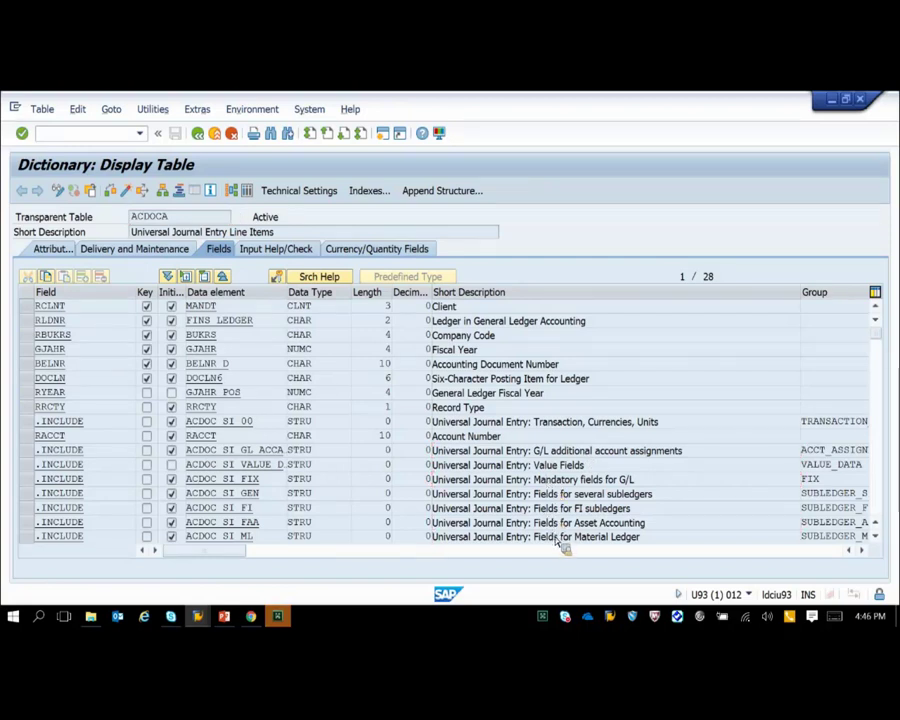
scroll(540, 540, "down", 5)
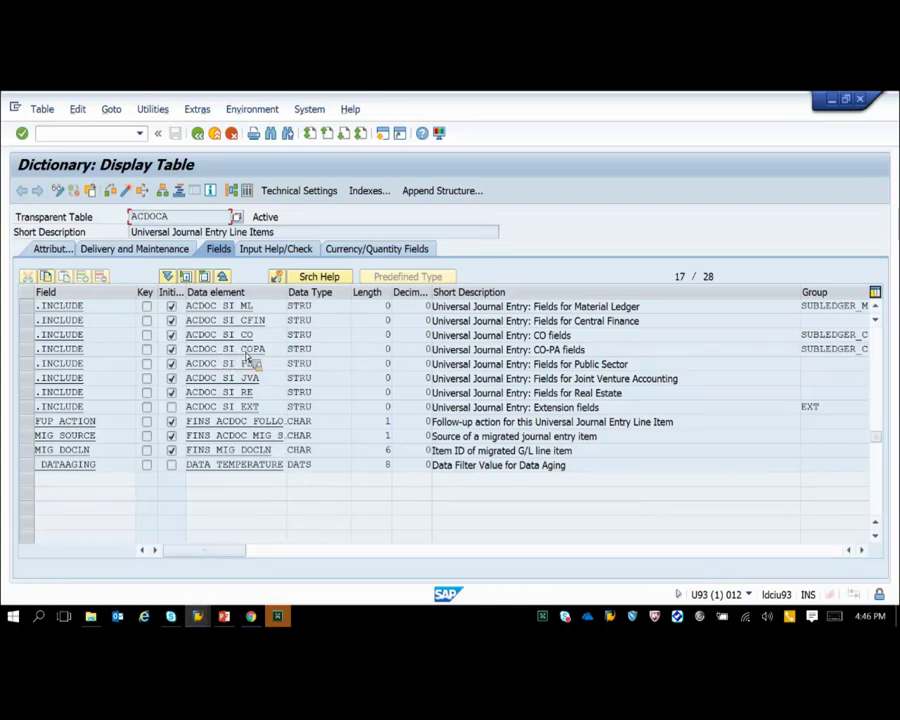
Open the CO-PA include ACDOC_SI_COPA and examine the fixed CO-PA fields in its substructure ACDOC_SI_COPA_FIX
left_click(186, 277)
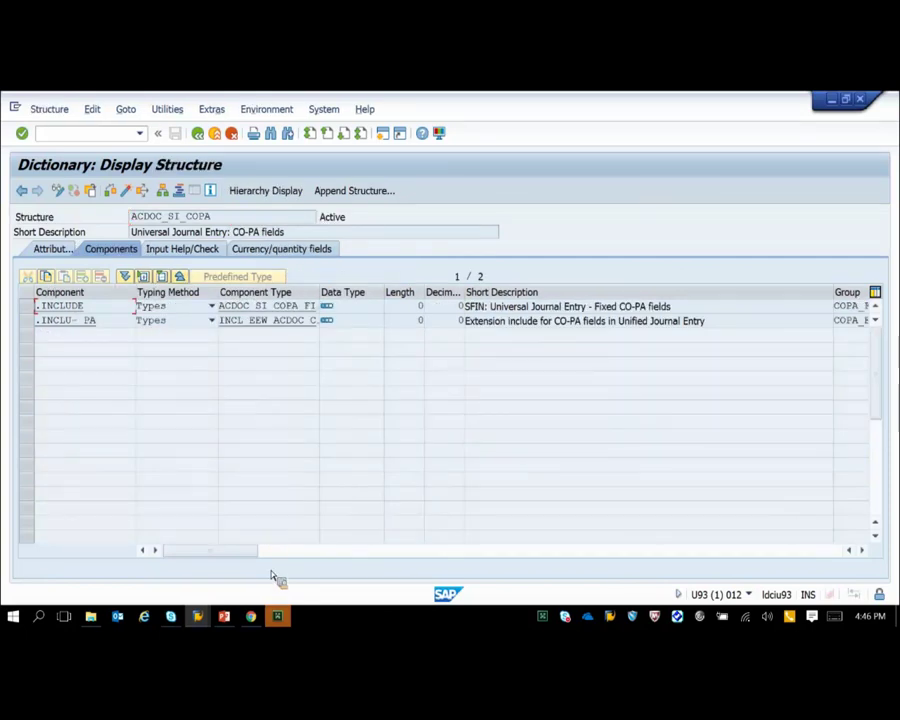
left_click_drag(322, 352, 350, 310)
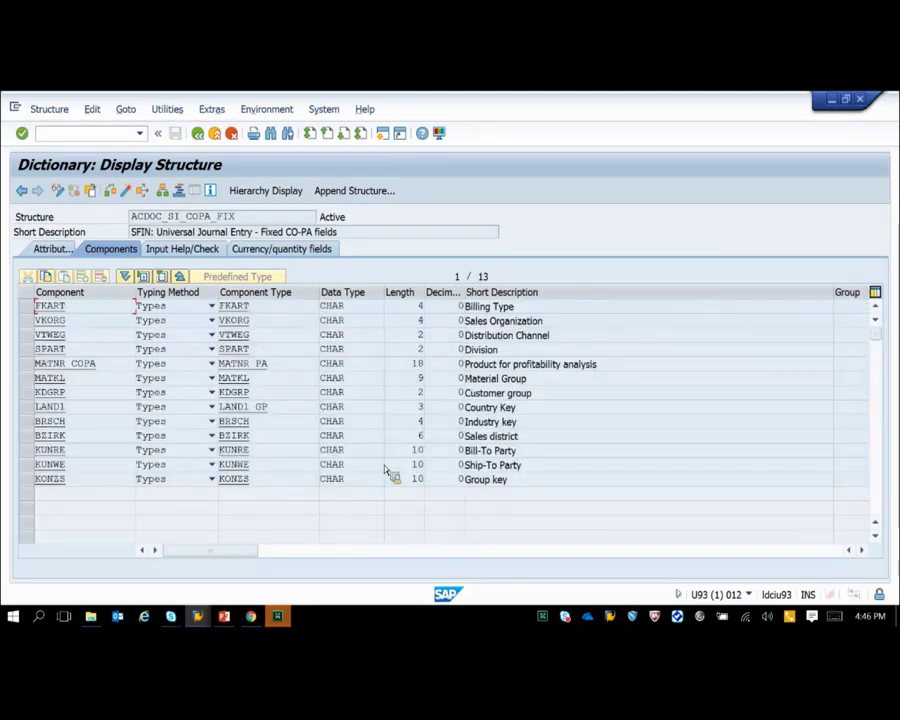
left_click(557, 407)
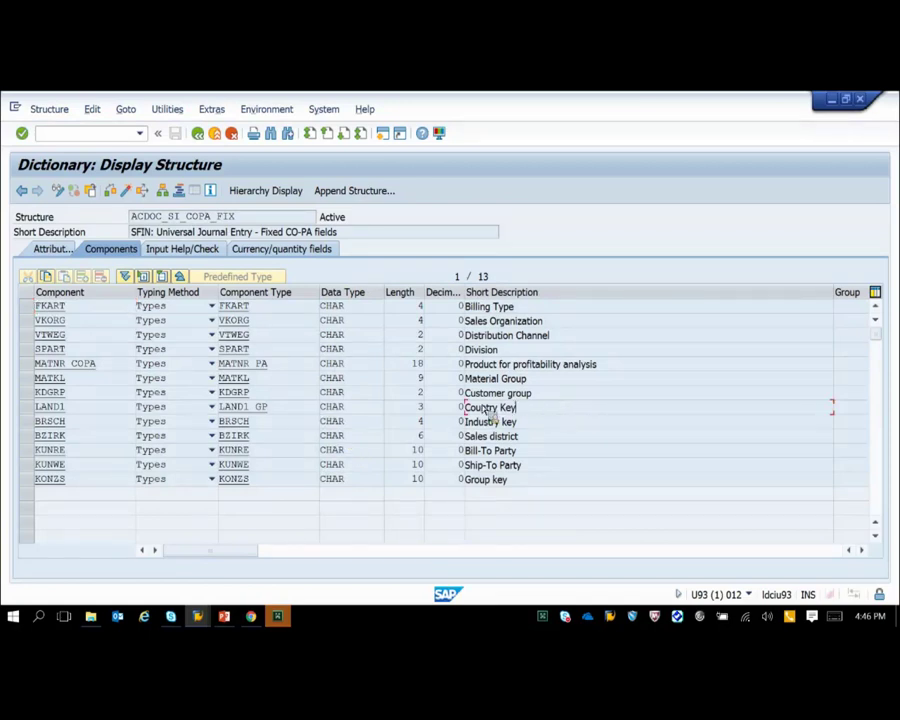
left_click(295, 370)
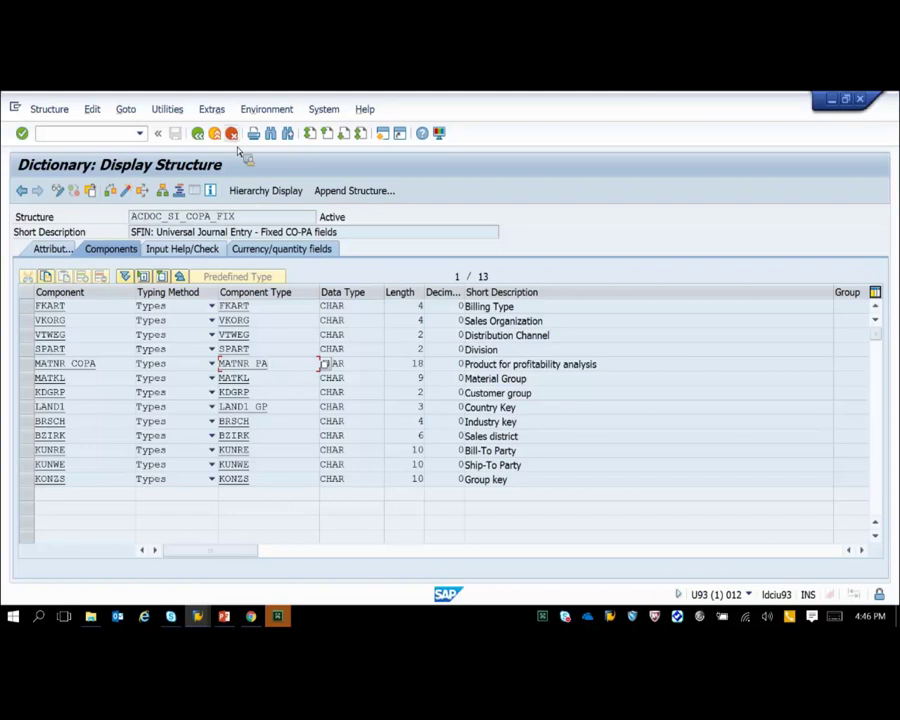
Examine the CO-PA extension include INCL_EEW_ACDOC_COPA from structure ACDOC_SI_COPA, and return to table ACDOCA
left_click(198, 134)
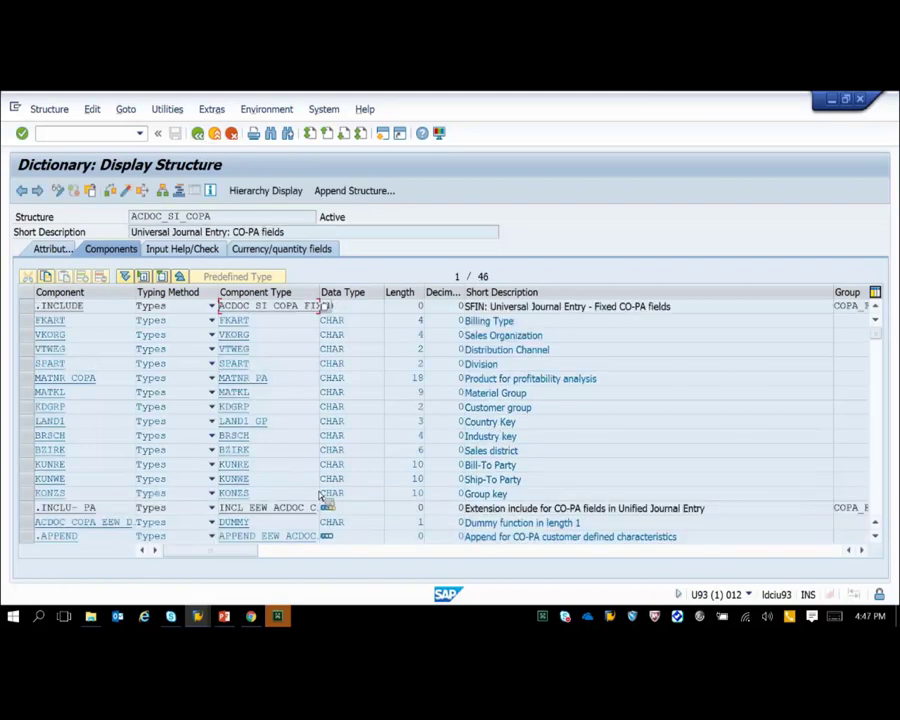
left_click(181, 277)
double_click(240, 320)
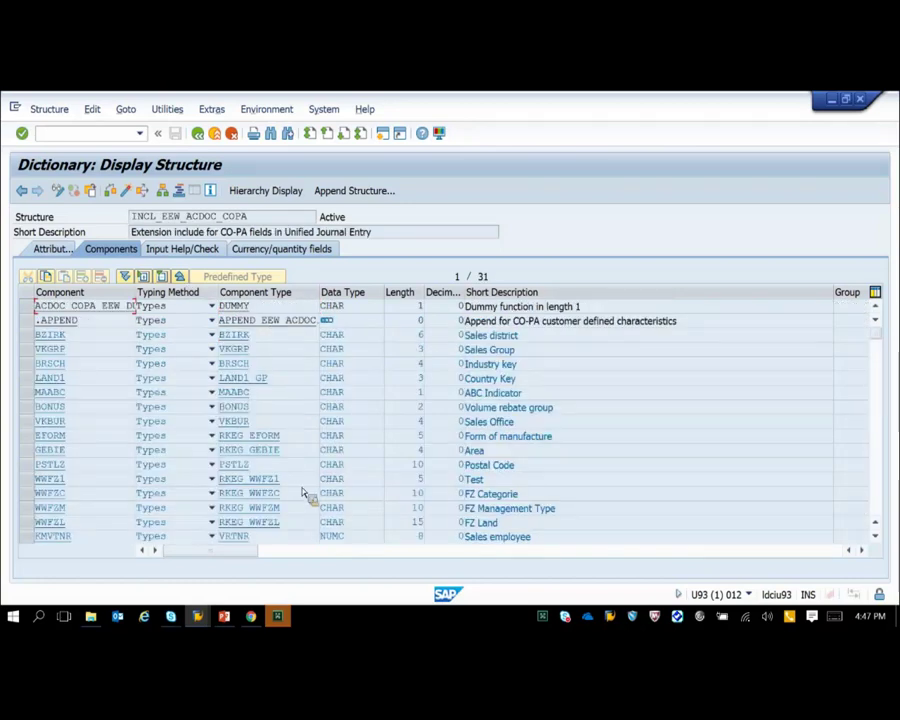
left_click(199, 135)
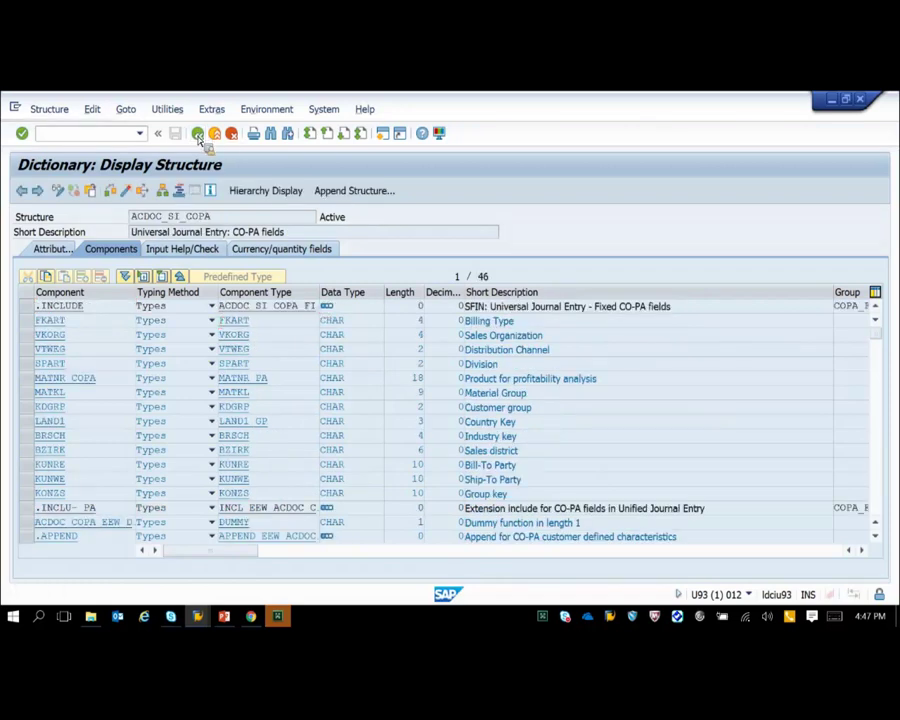
left_click(199, 135)
left_click(199, 135)
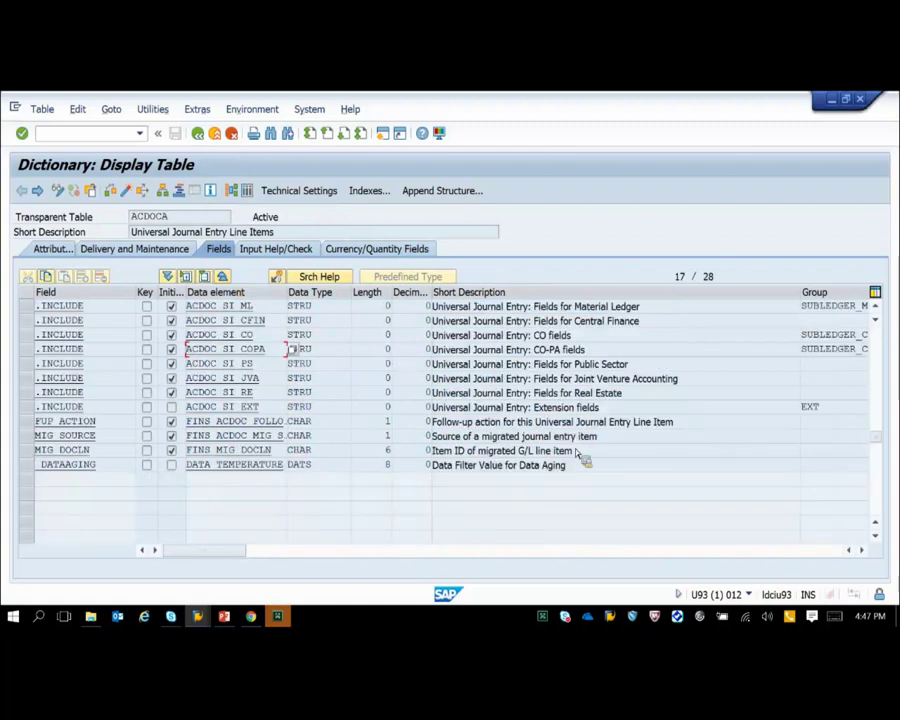
Examine the mandatory G/L fields in structure ACDOC_SI_FIX and return to table ACDOCA
scroll(578, 455, "up", 5)
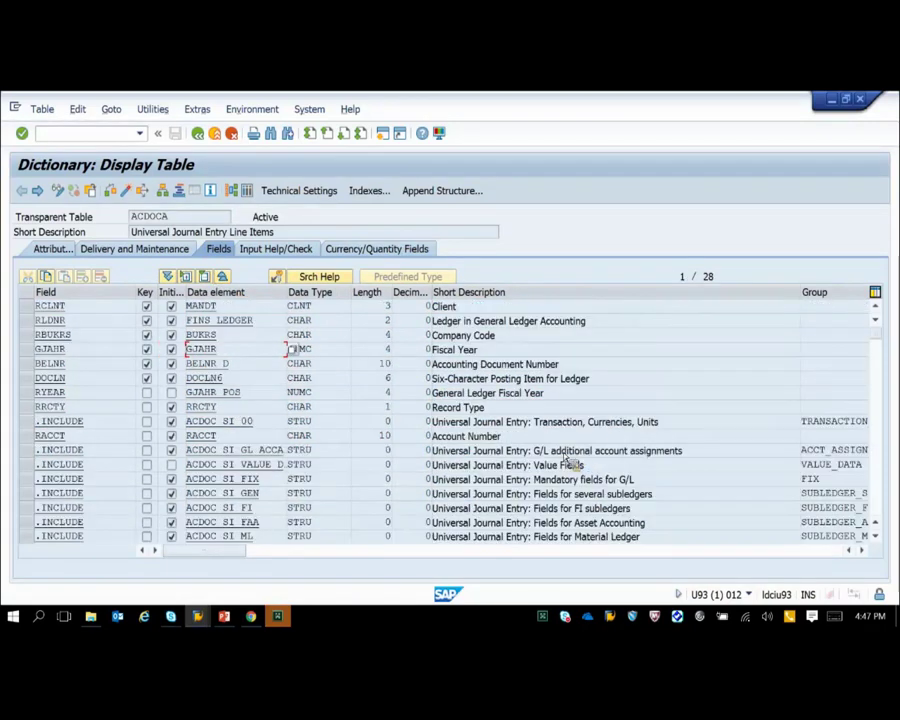
double_click(250, 480)
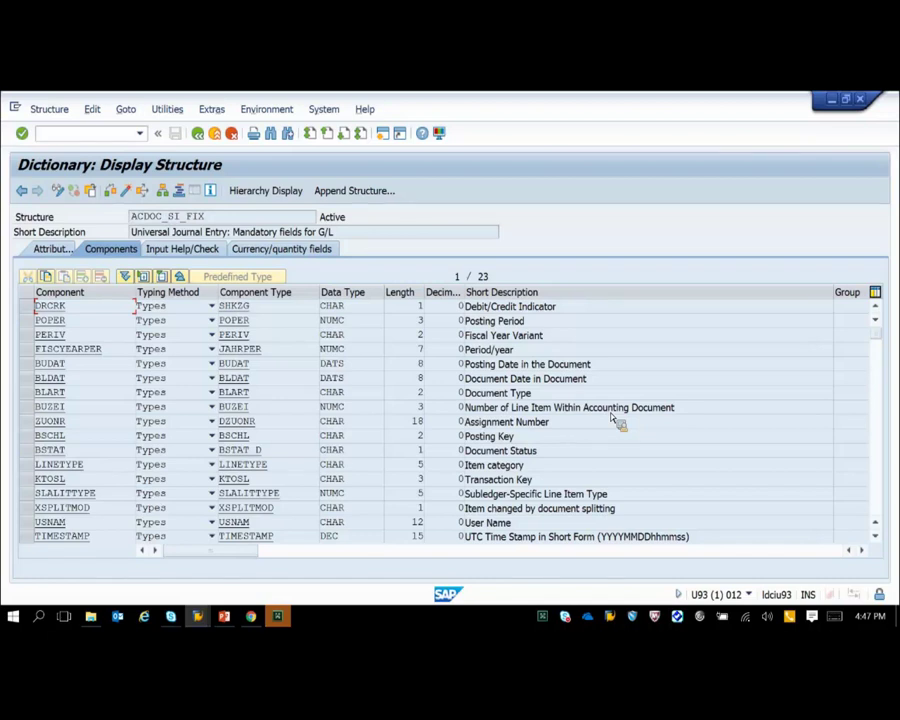
scroll(615, 420, "down", 5)
scroll(615, 420, "up", 5)
left_click(198, 133)
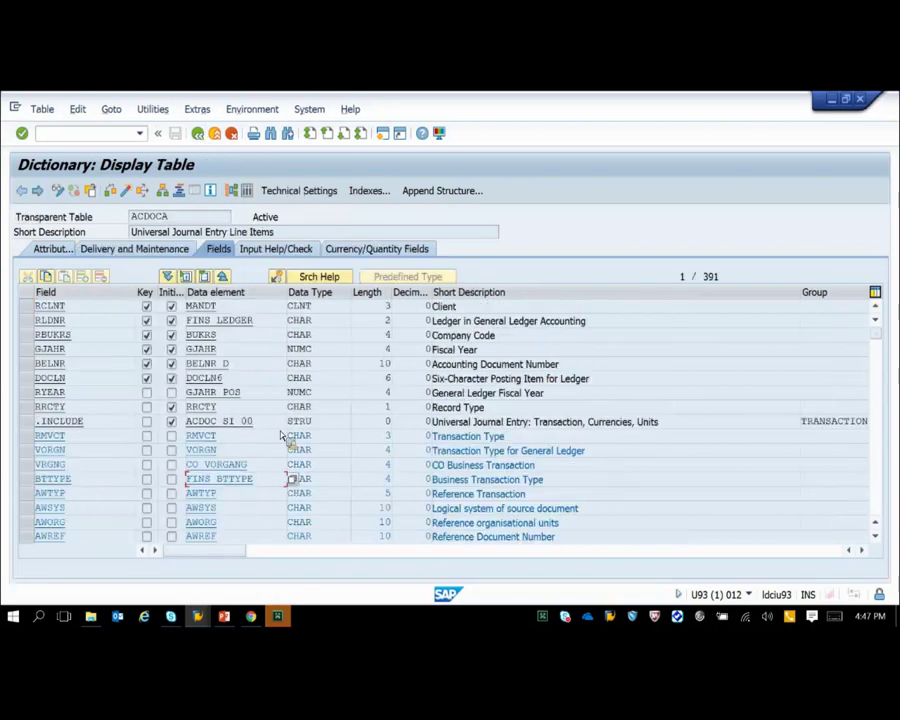
Collapse the ACDOCA includes again and display the G/L additional account assignment fields in structure ACDOC_SI_GL_ACCAS
left_click(224, 279)
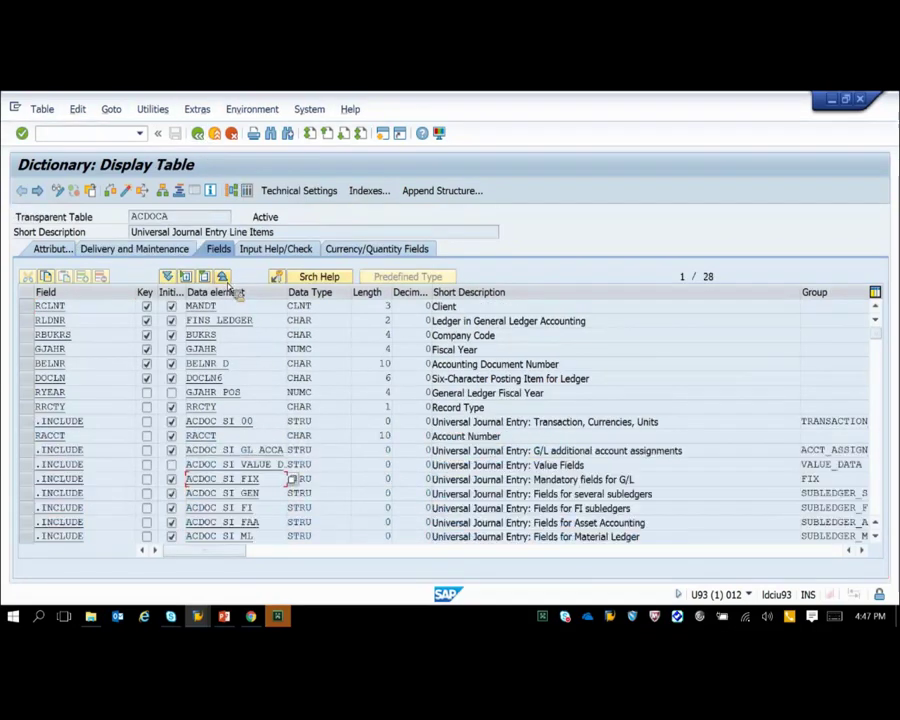
double_click(537, 453)
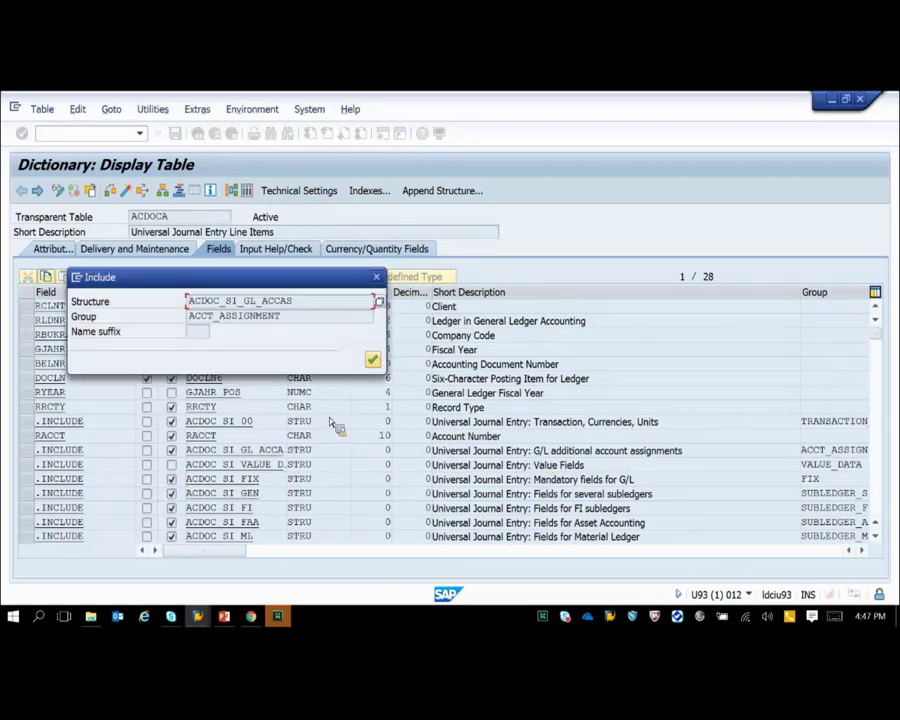
key("Return")
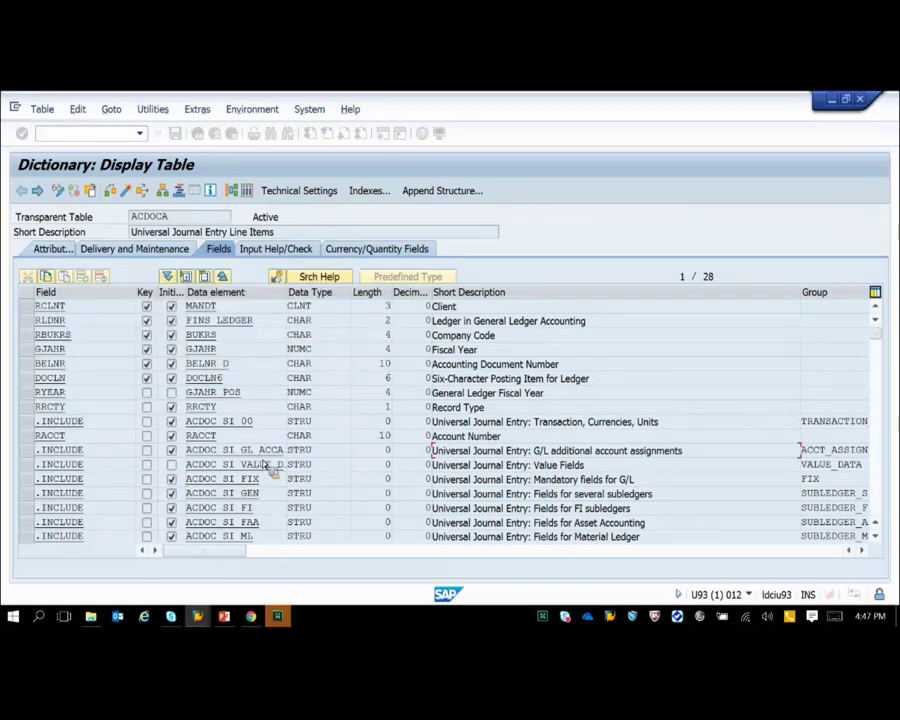
double_click(280, 450)
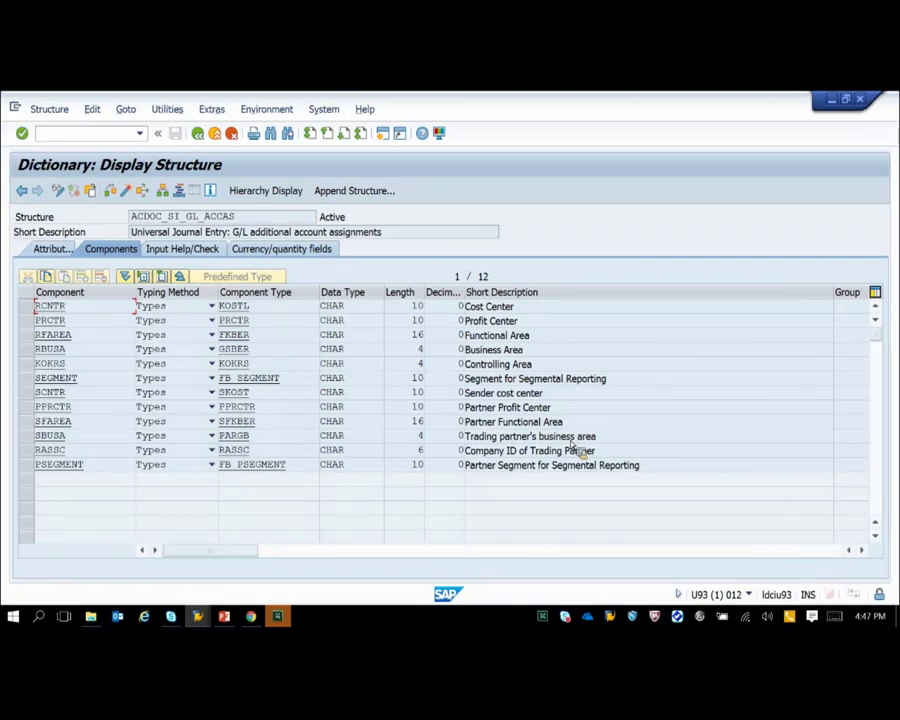
mouse_move(230, 622)
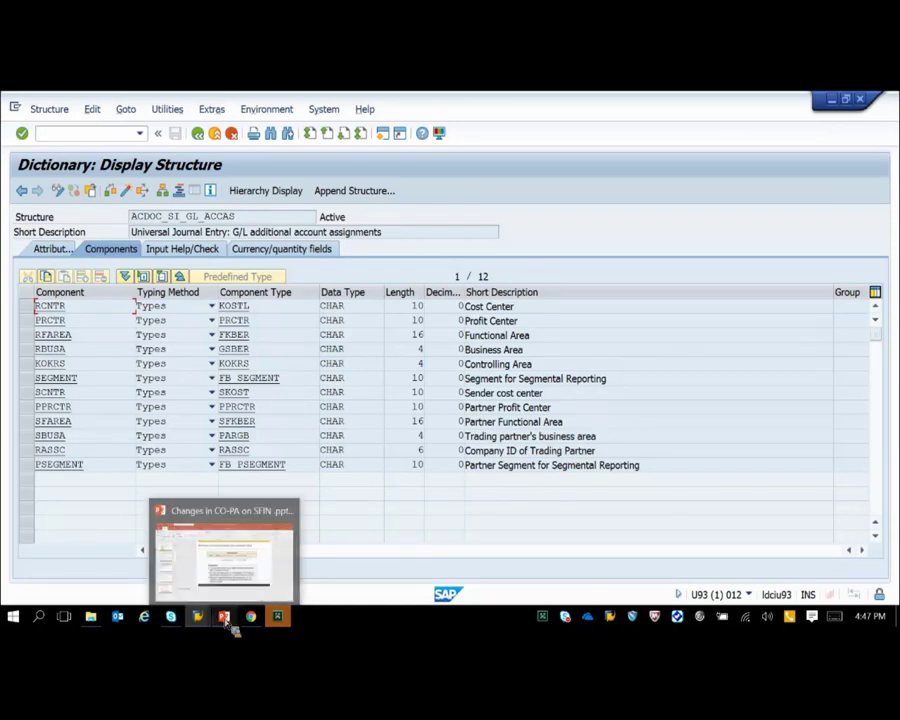
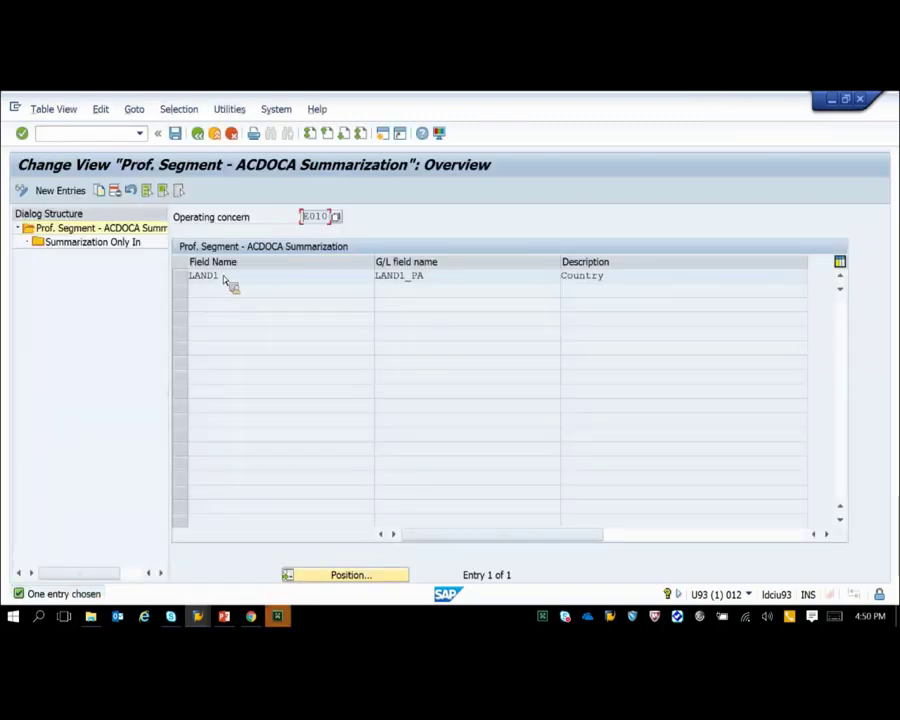
Display the company codes to which the LAND1 summarization is restricted, and leave the ACDOCA summarization view
left_click(183, 276)
double_click(102, 244)
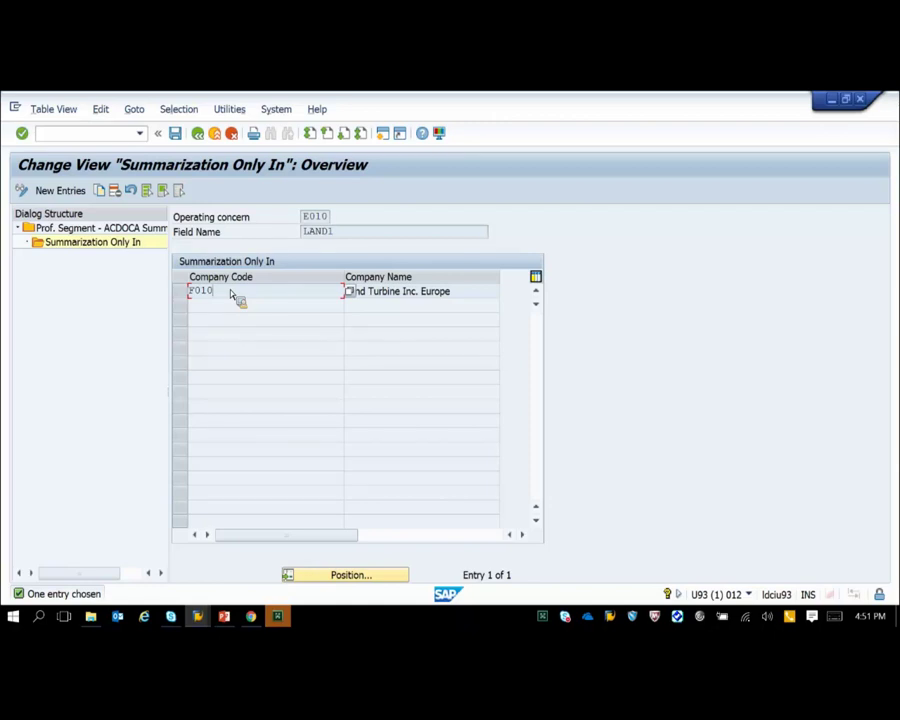
key("F3")
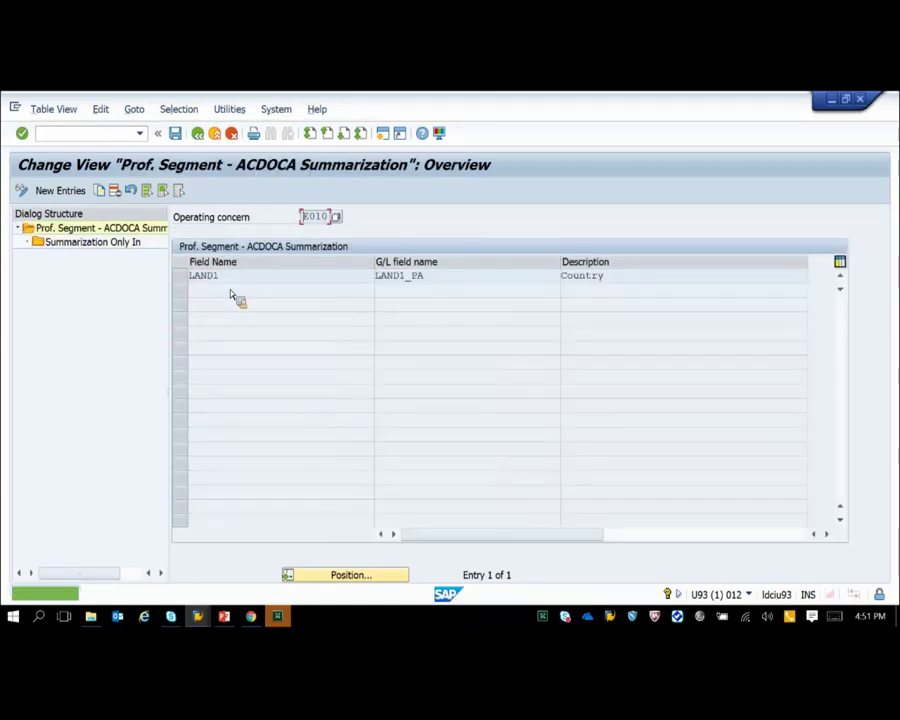
key("F3")
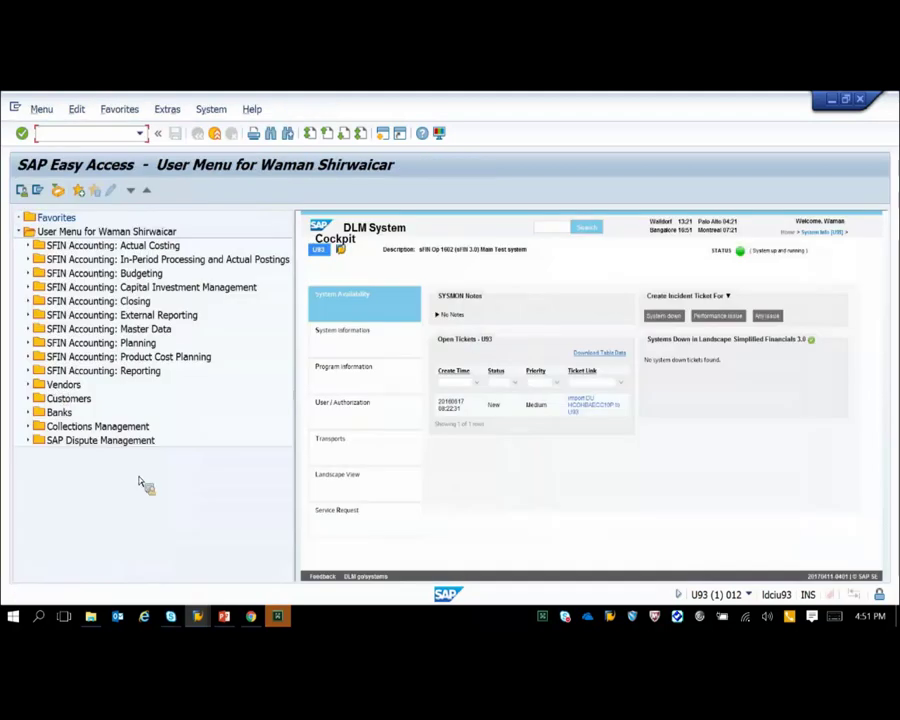
Switch to the PowerPoint presentation, show slide 11, Attributed PA segments, full screen, and end the slide show
mouse_move(226, 618)
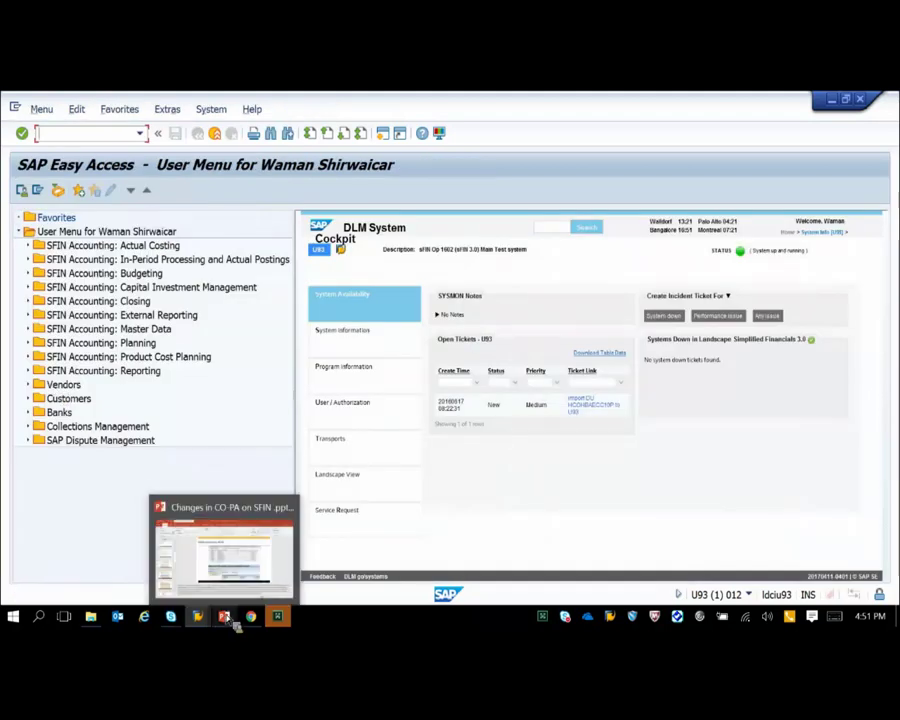
left_click(226, 573)
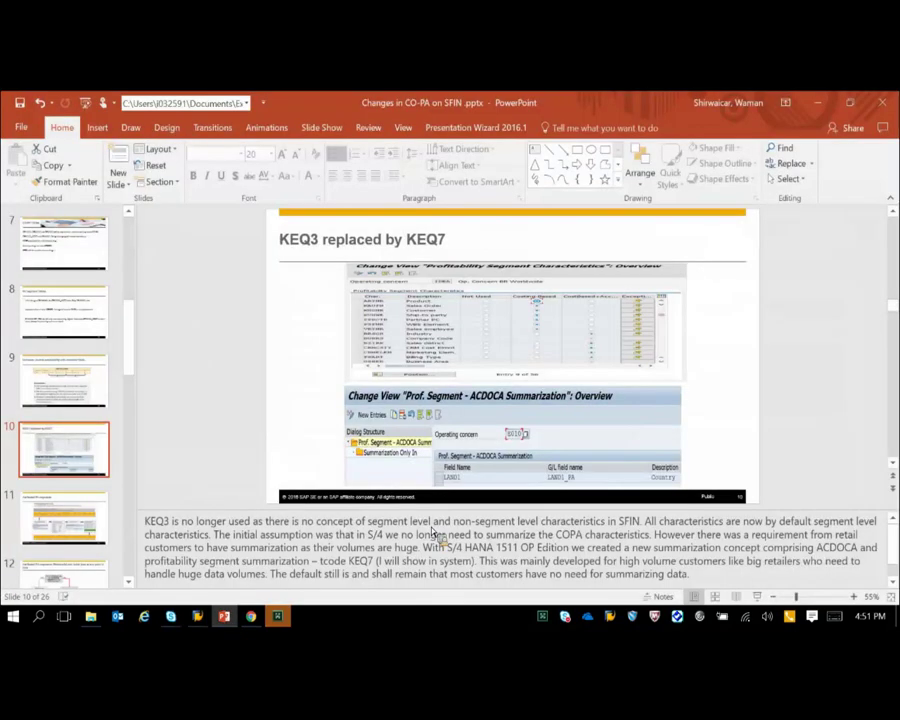
key("Down")
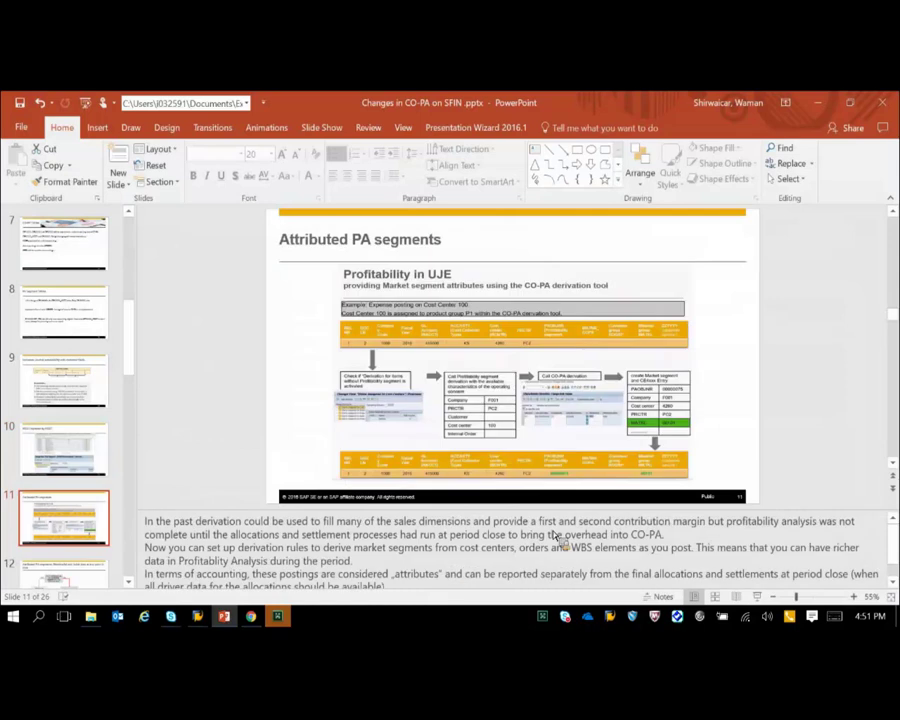
left_click(758, 597)
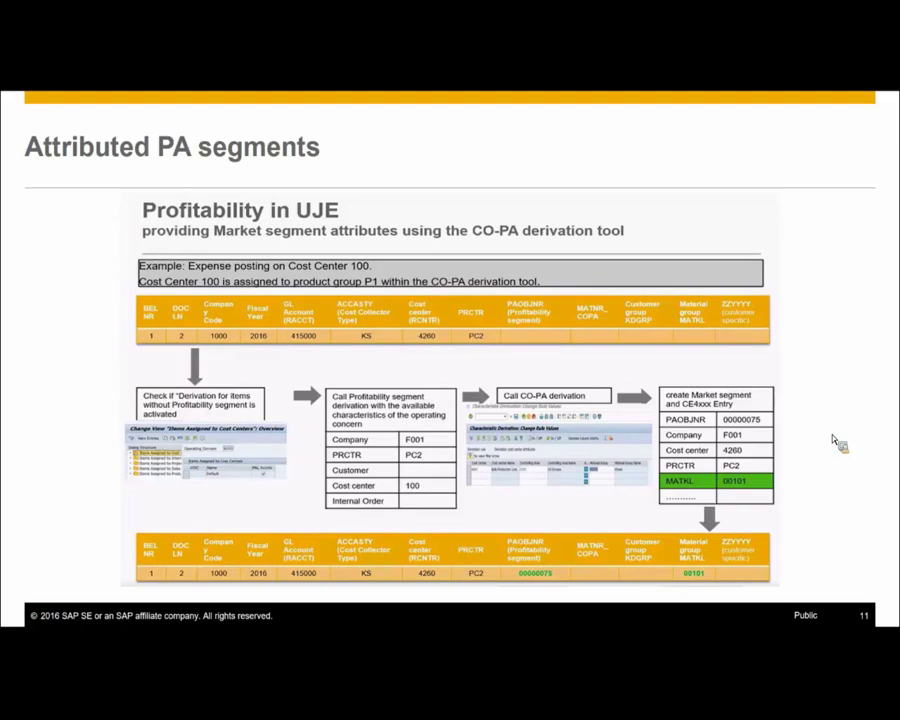
key("Escape")
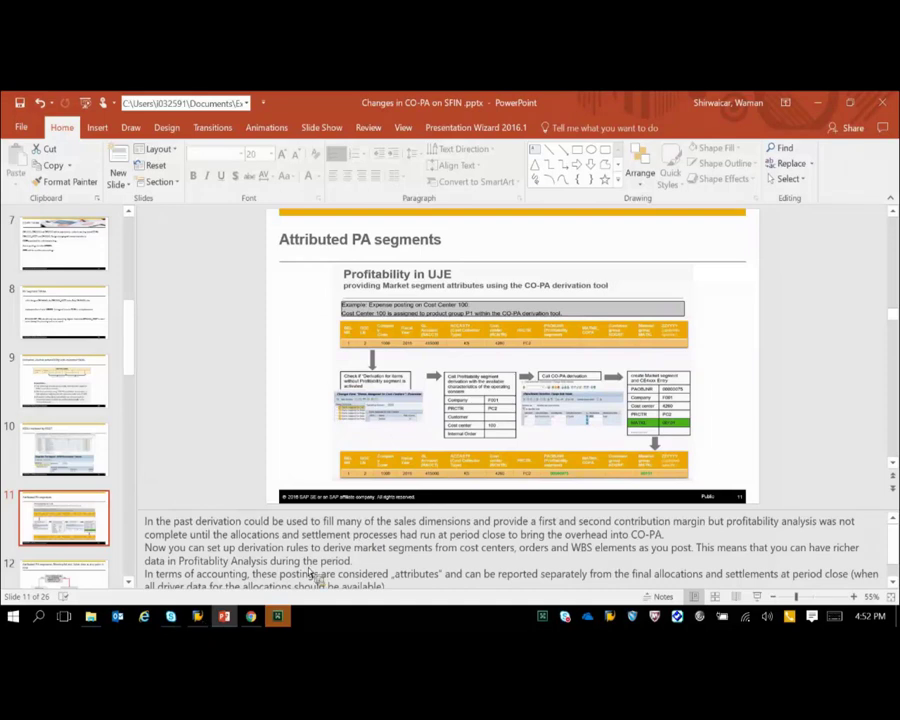
Switch back to SAP and start transaction ORKE for the Profitability Analysis implementation guide
key("alt+Tab")
type("/n")
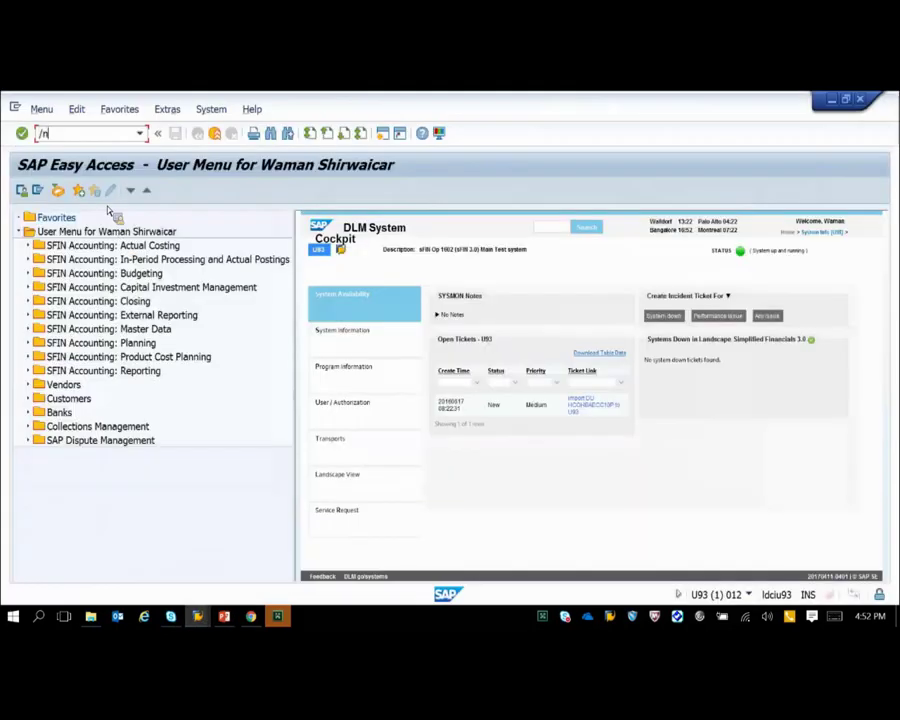
type("orke")
key("Return")
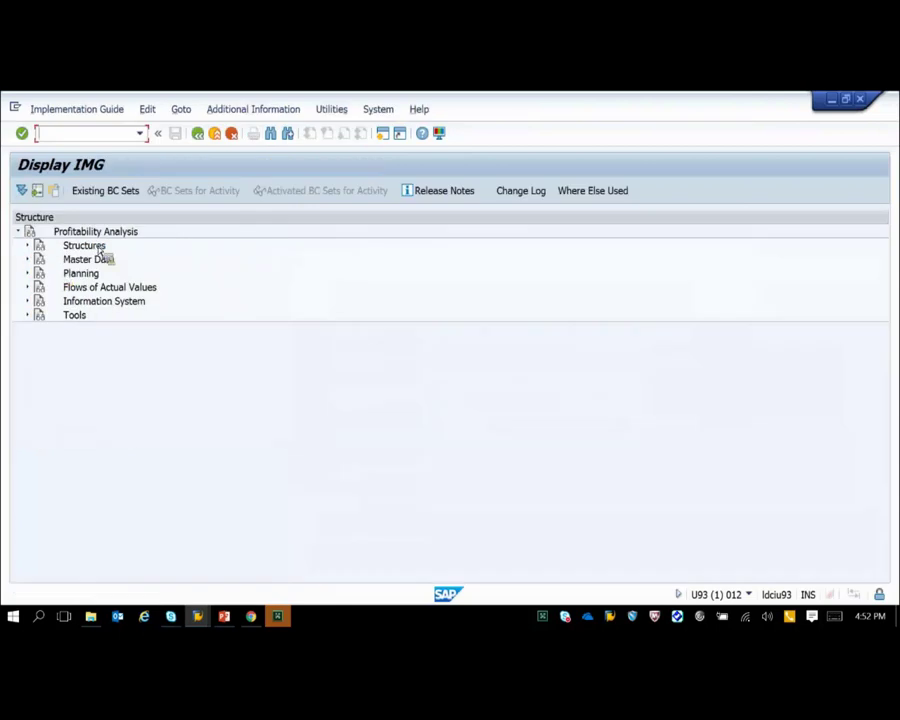
Open the Master Data activity Activate Derivation for Items without Profitability Segment for account-based CO-PA in operating concern E010
left_click(27, 259)
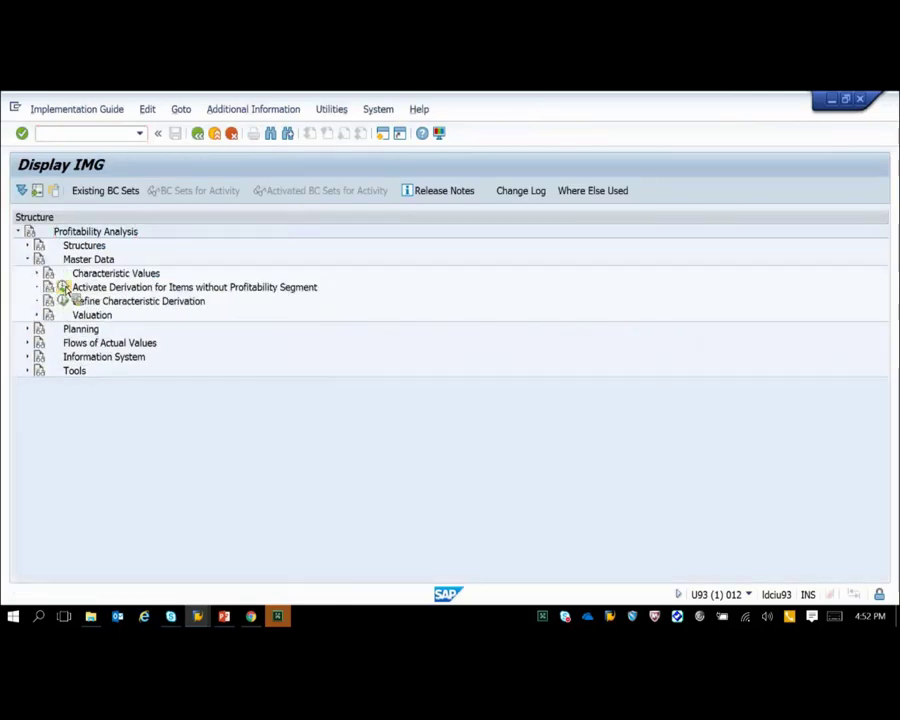
left_click(62, 287)
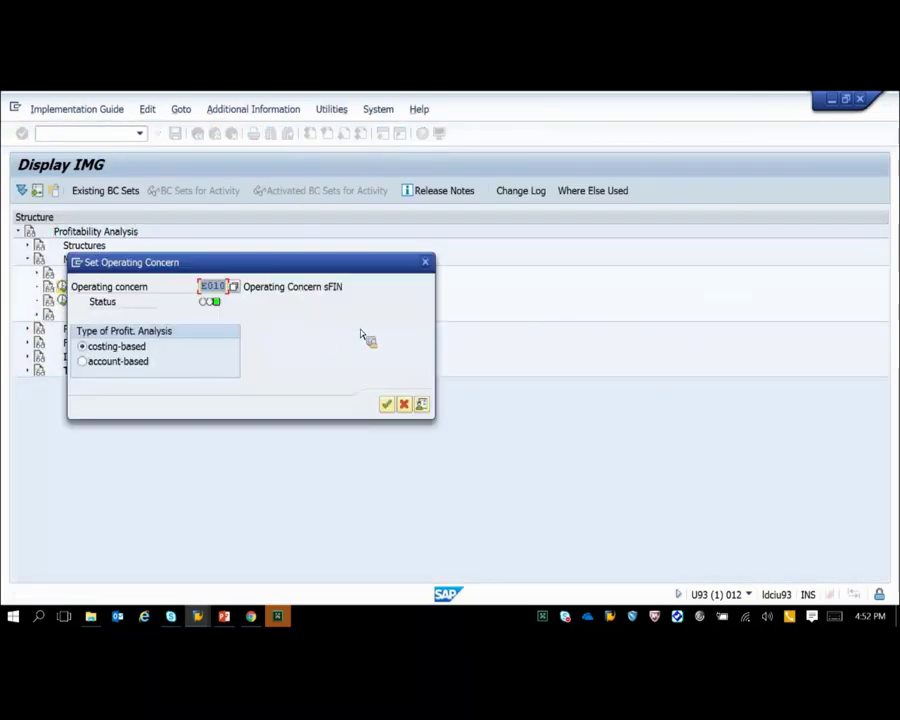
left_click(110, 362)
left_click(386, 404)
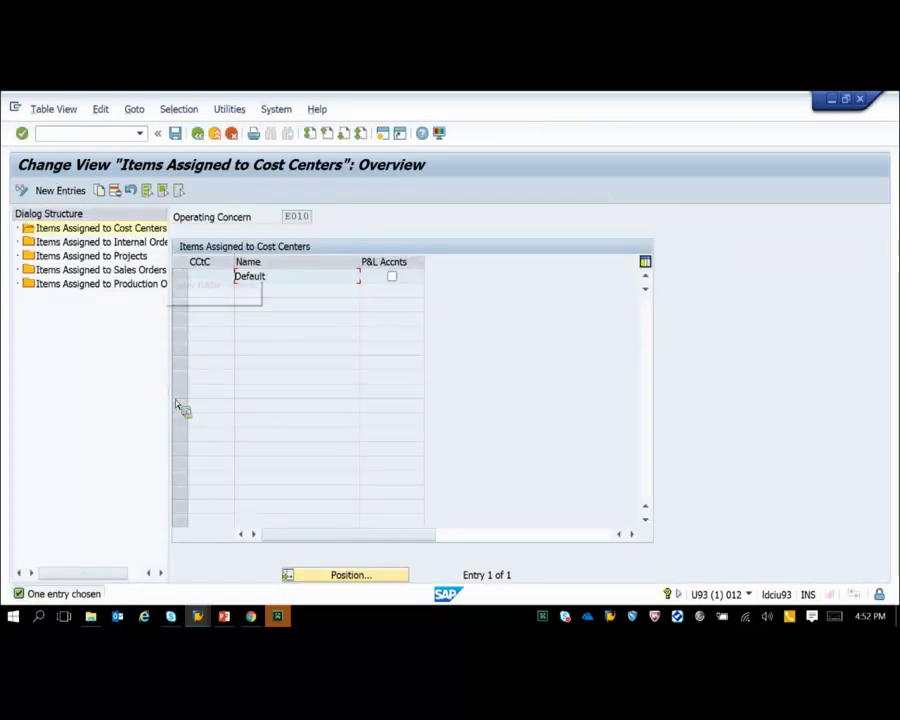
Widen the dialog structure, examine the order types available for Items Assigned to Internal Orders, and close the value list
left_click_drag(173, 400, 232, 386)
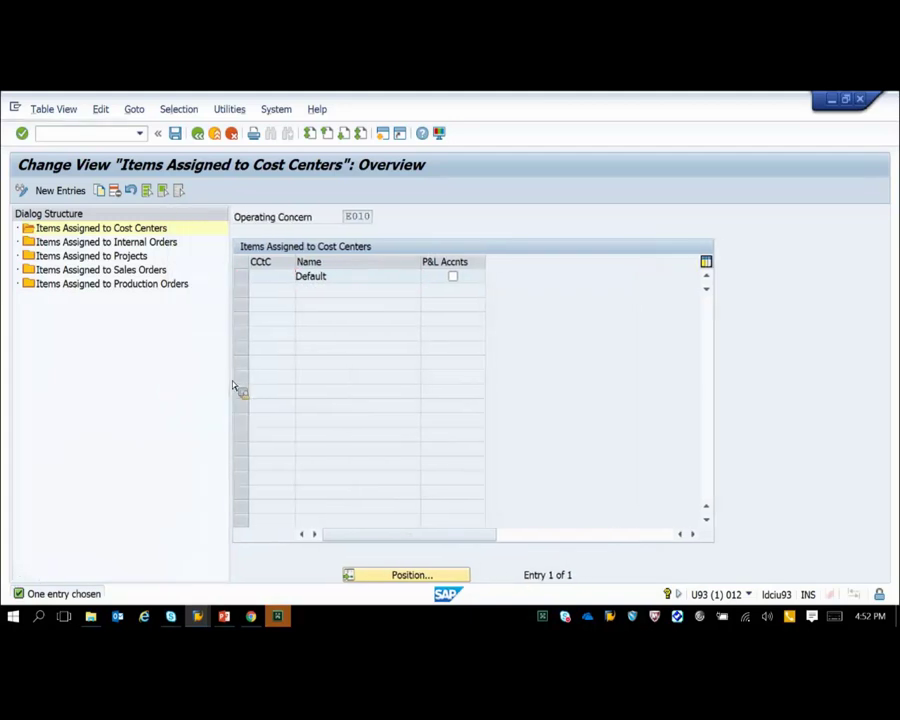
double_click(150, 243)
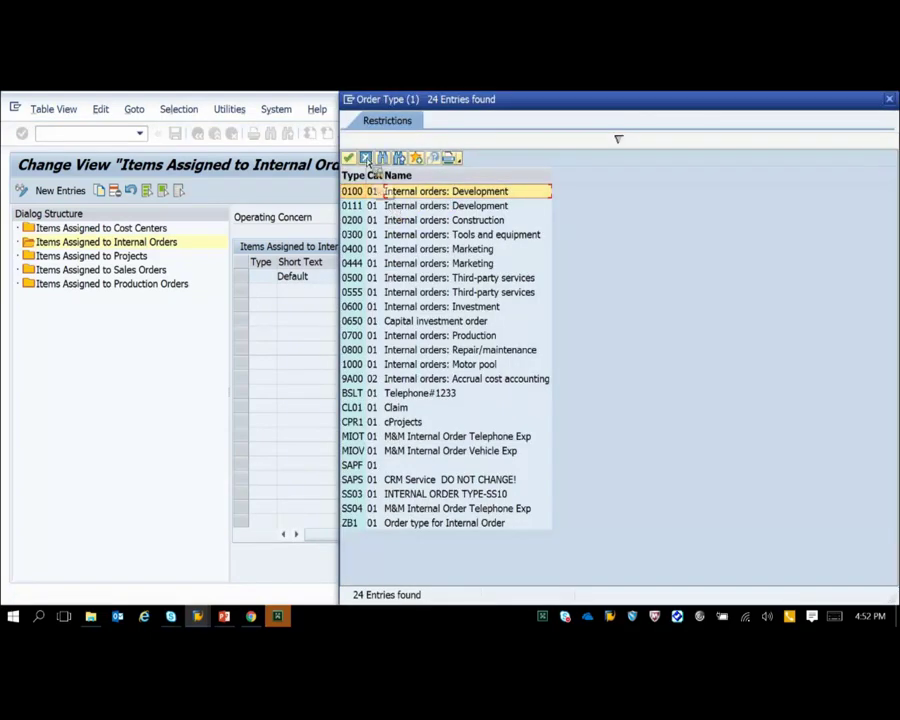
left_click(366, 158)
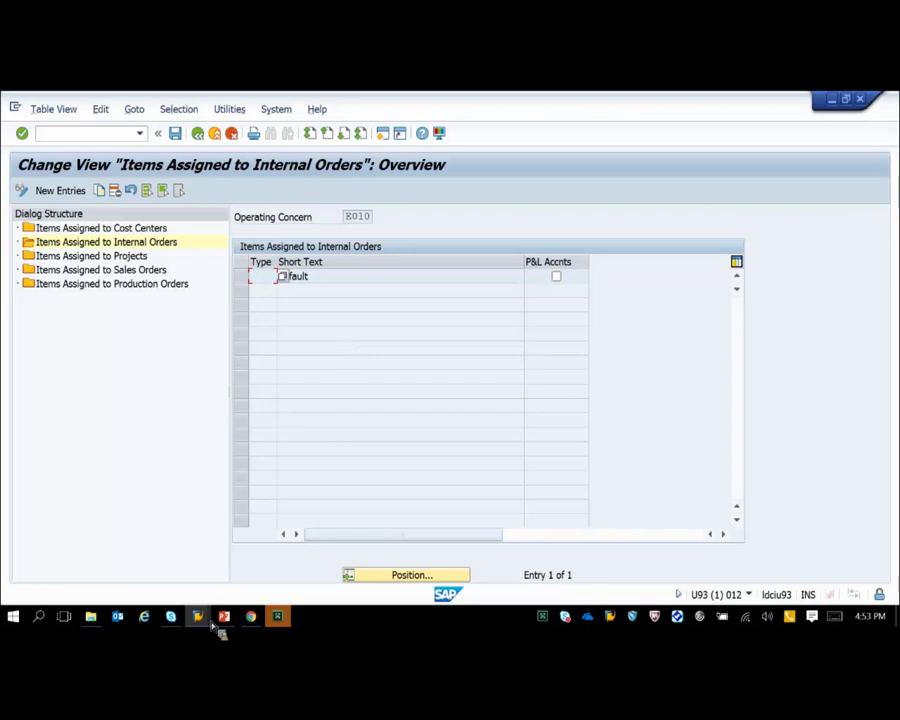
Switch to PowerPoint and show slide 12, with the attributed PA segments decision flow, full screen
mouse_move(238, 621)
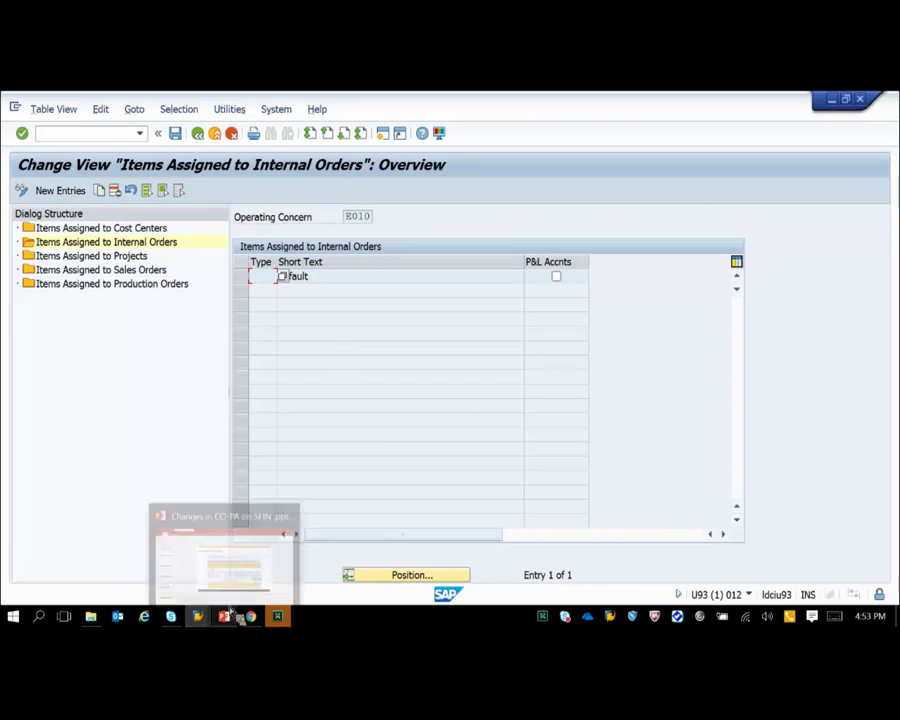
left_click(258, 577)
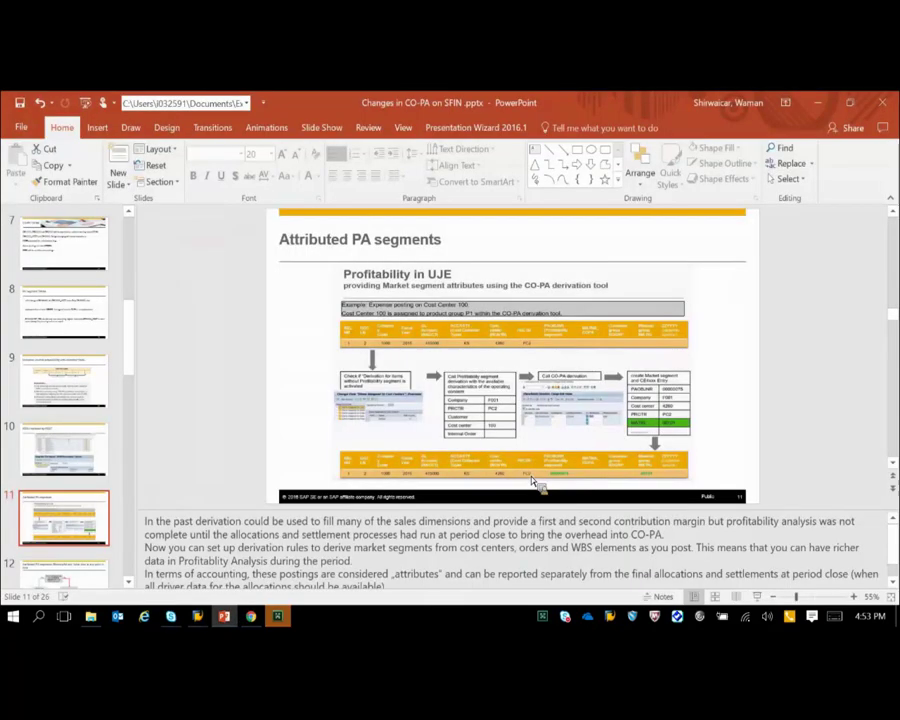
scroll(545, 495, "down", 1)
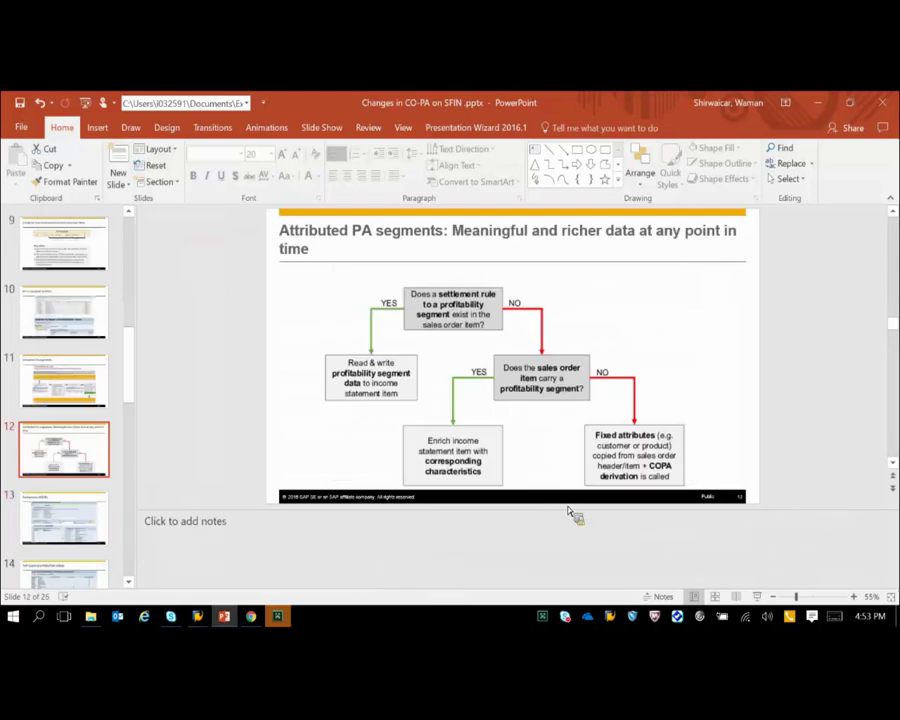
left_click(757, 597)
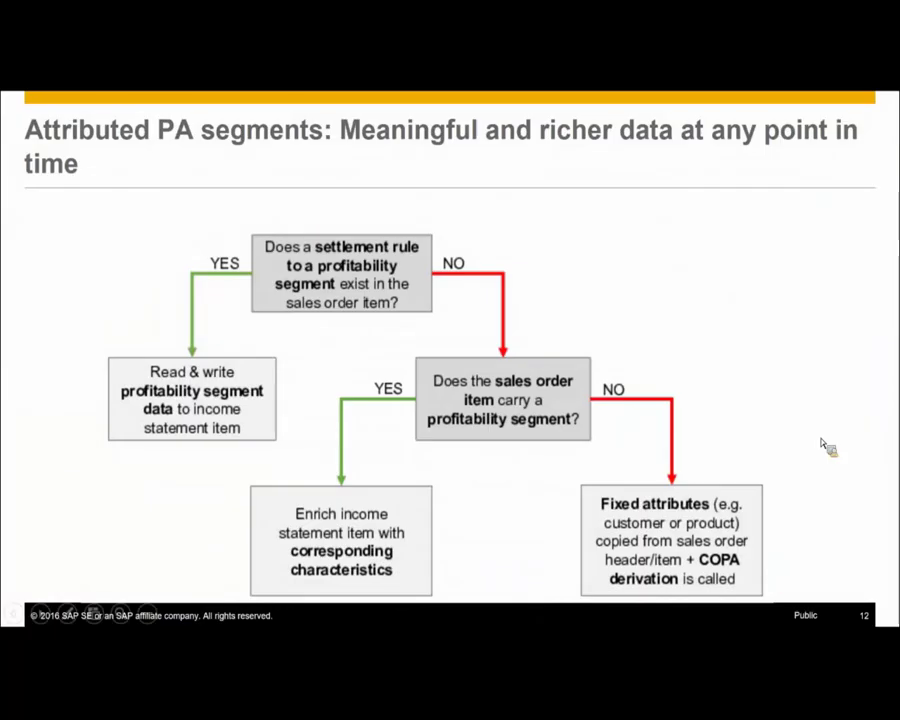
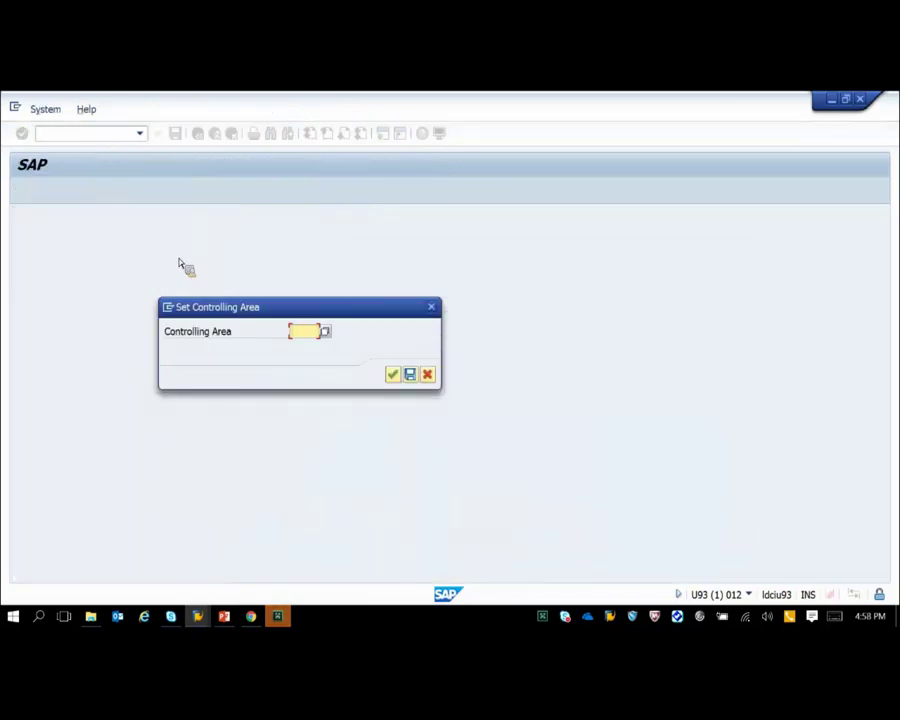
Set the controlling area to C010 to enter the CO-PA realignment maintenance
key("BackSpace")
left_click(303, 344)
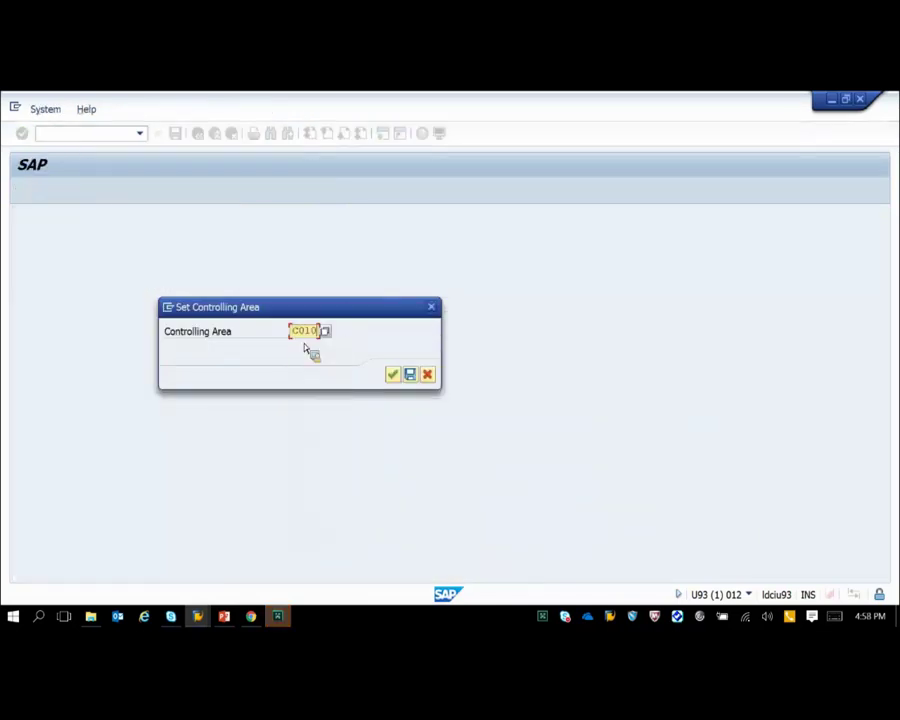
left_click(395, 377)
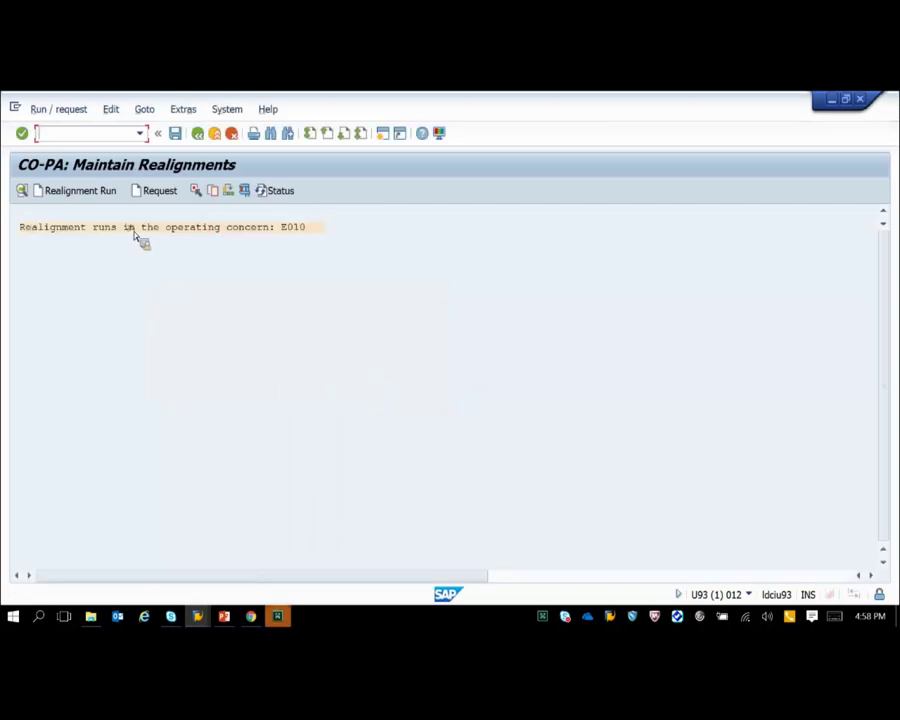
Create a realignment run with the short text Webinar
left_click(86, 195)
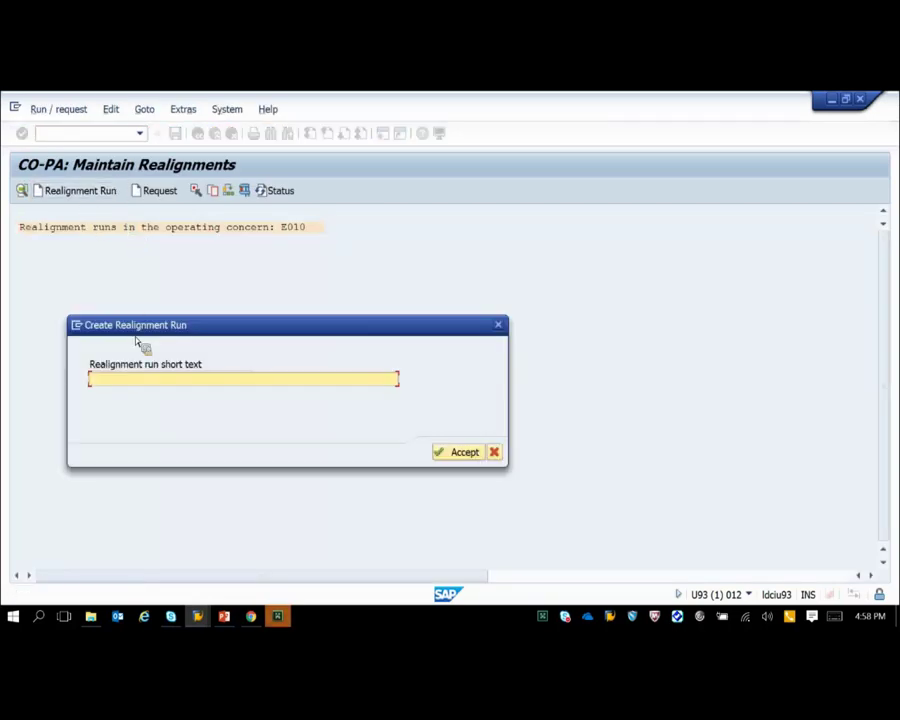
key("BackSpace")
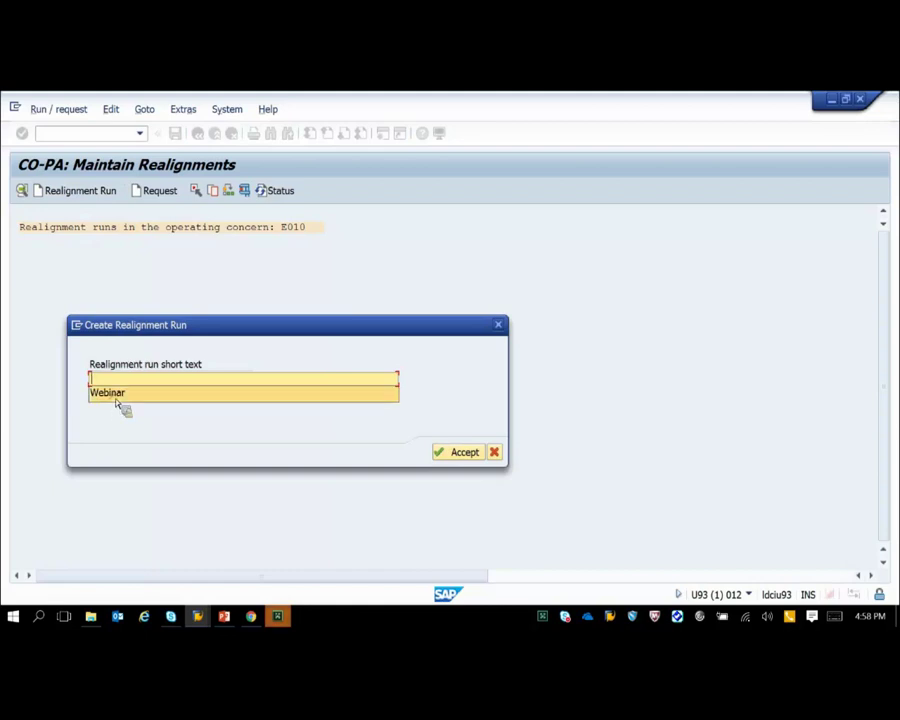
left_click(117, 396)
left_click(458, 455)
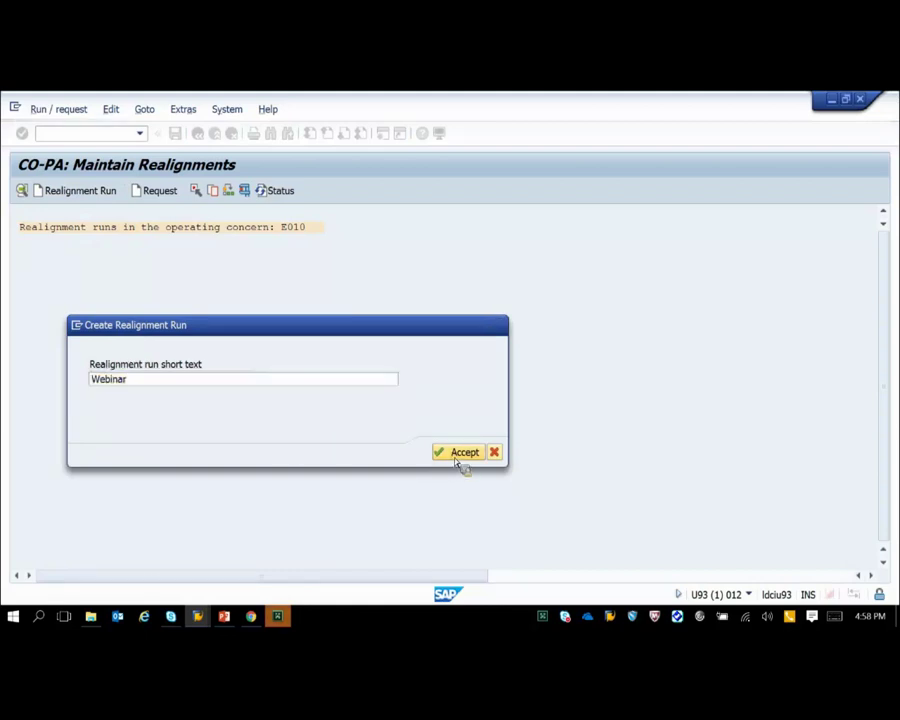
Create a realignment request named webinar, try to add Fiscal Year (ACDOCA-GJAHR) as a selection characteristic, and read the message's long text
left_click(160, 194)
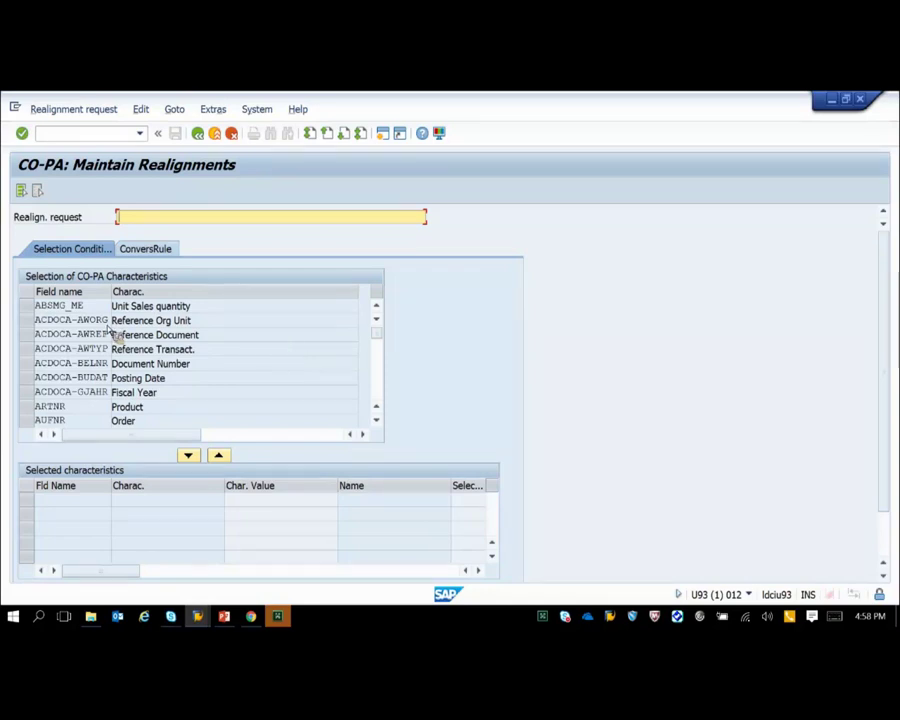
left_click(28, 394)
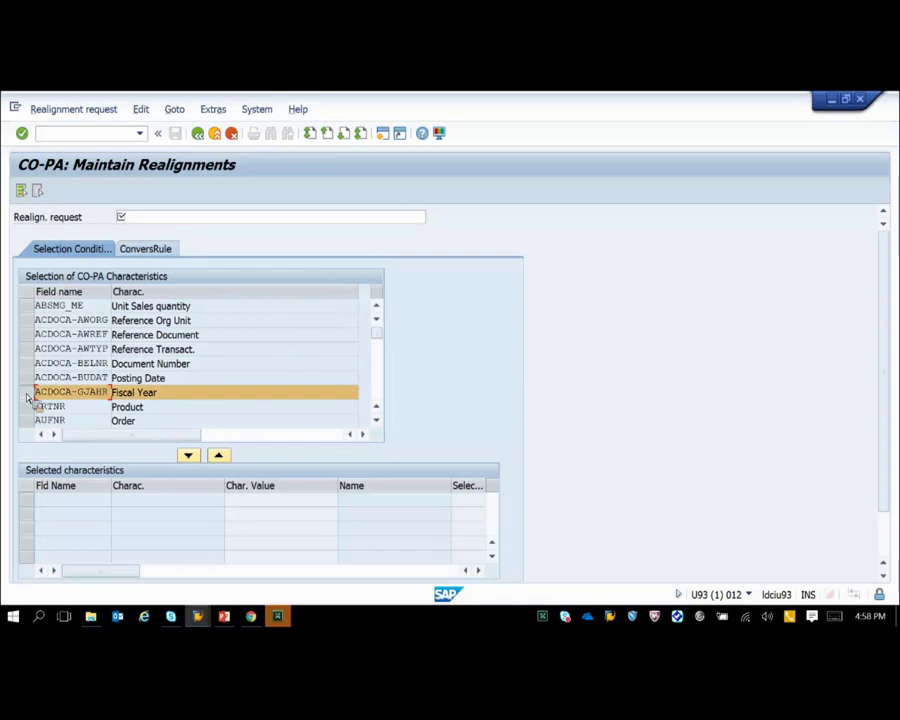
left_click(189, 456)
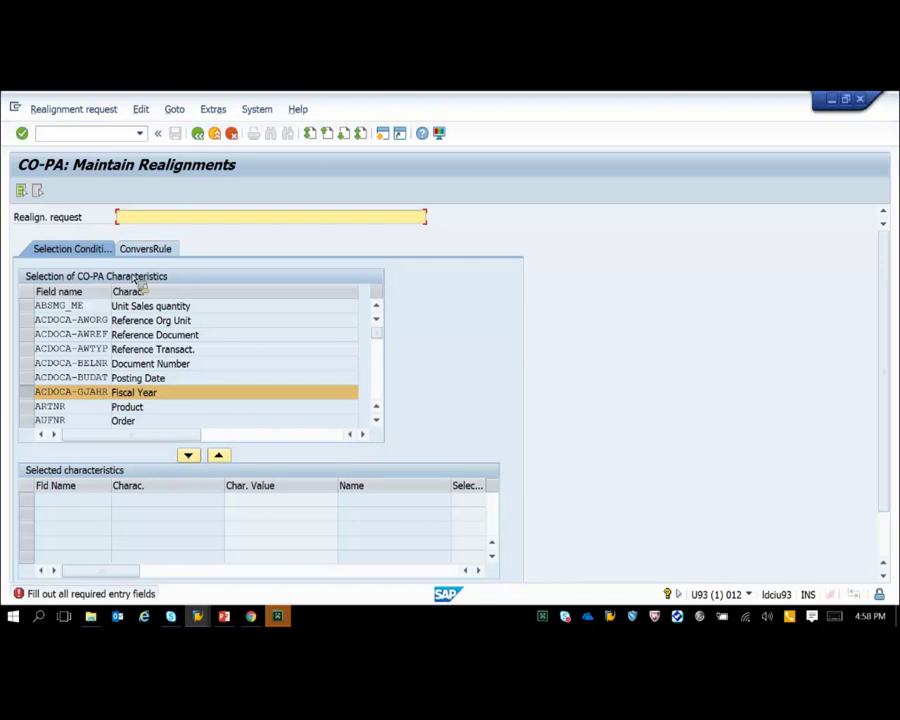
left_click(138, 231)
left_click(189, 456)
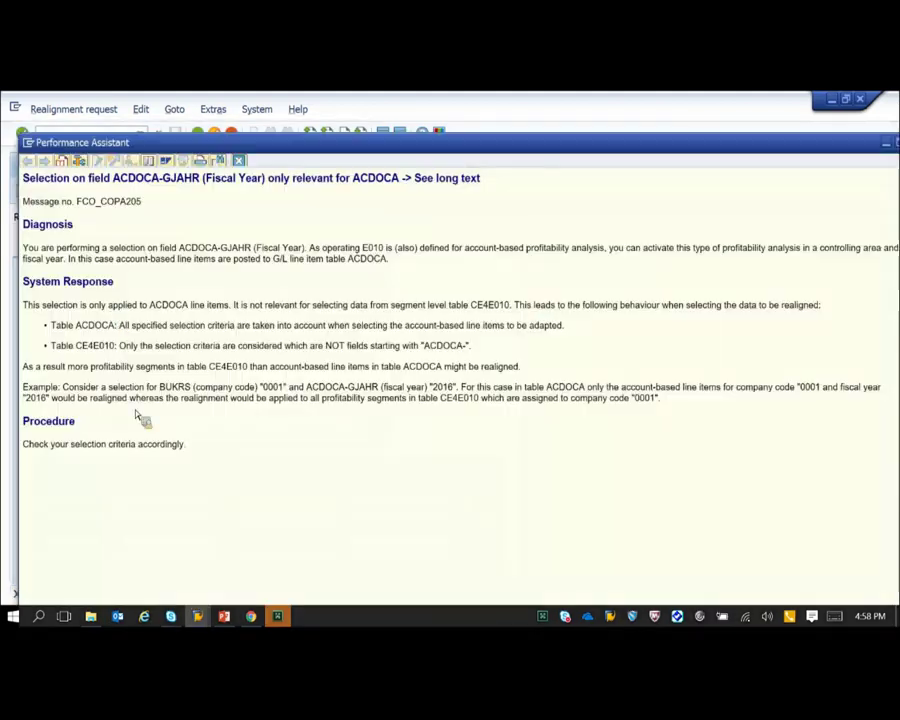
left_click(190, 596)
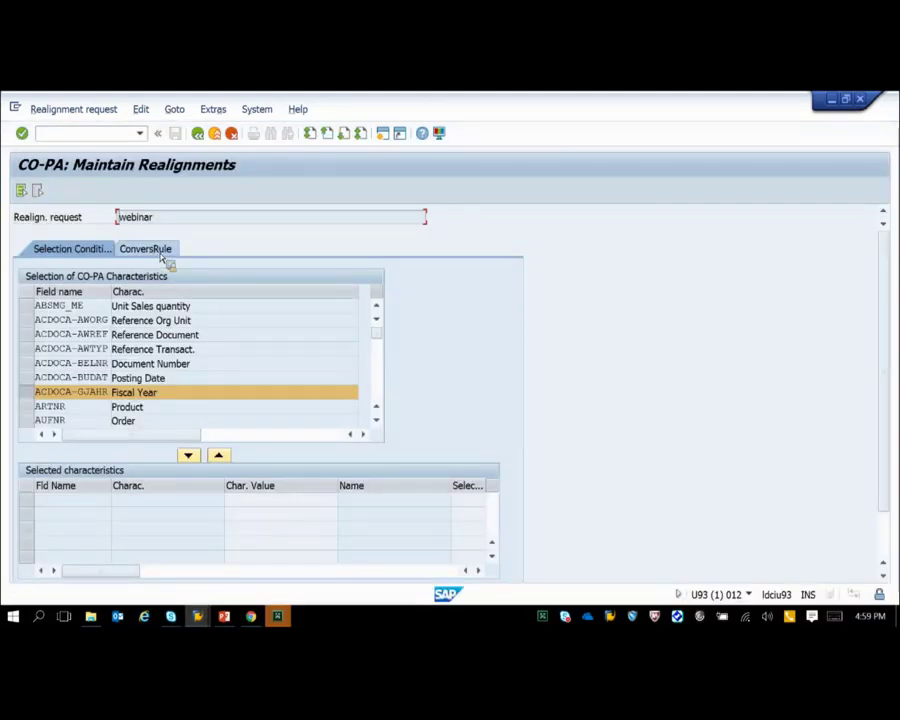
In the conversion rule, try to set Company Code (BUKRS) as a characteristic to derive again, and read the message's long text
left_click(160, 252)
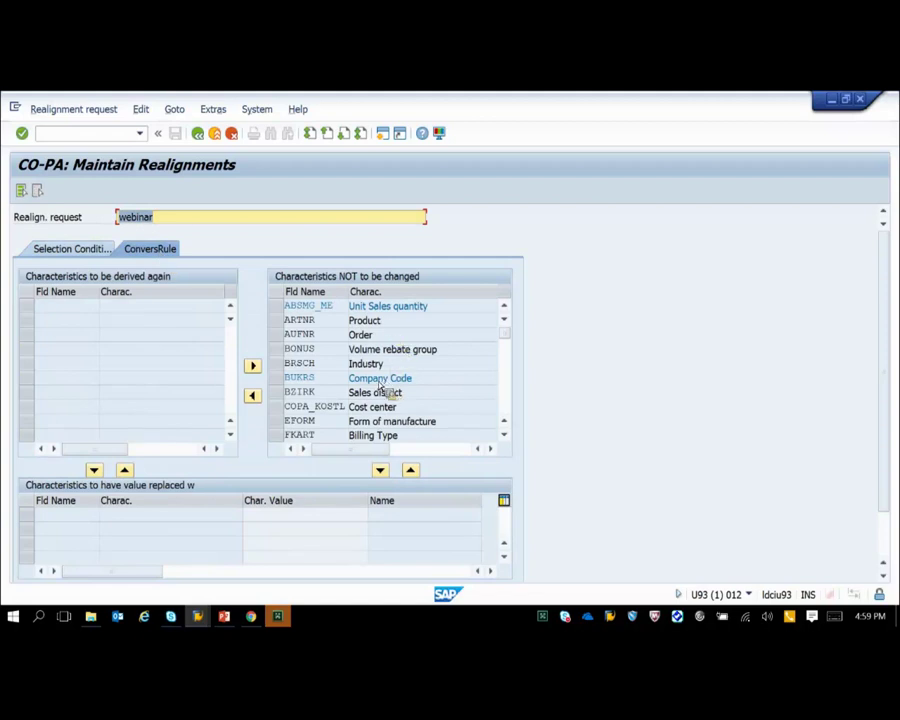
left_click(280, 383)
left_click(252, 396)
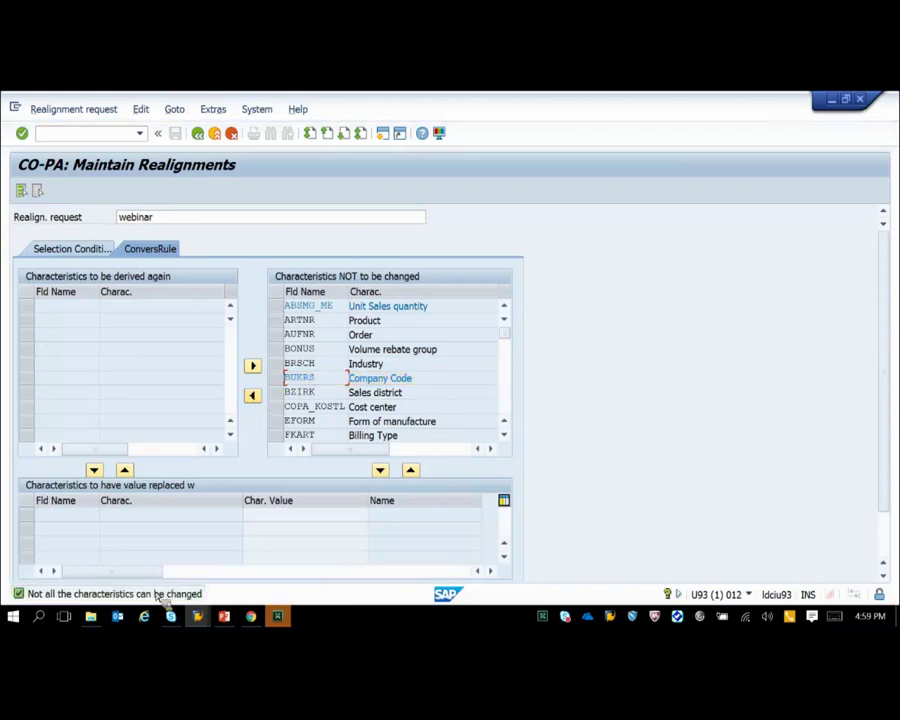
double_click(153, 597)
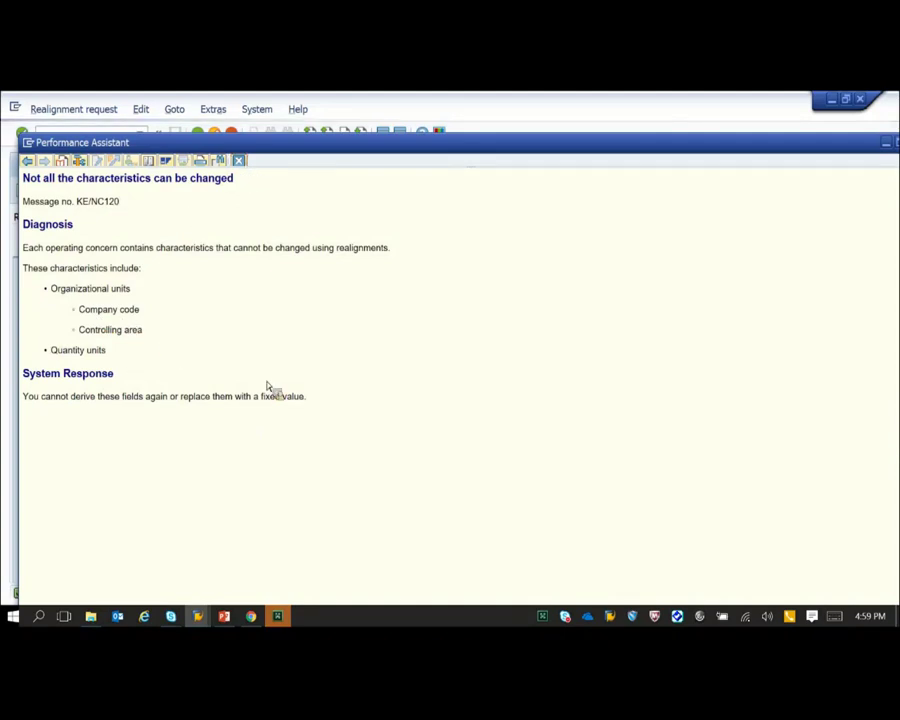
Add Cost center (COPA_KOSTL) to the characteristics whose value is replaced, and read the message's long text
key("Escape")
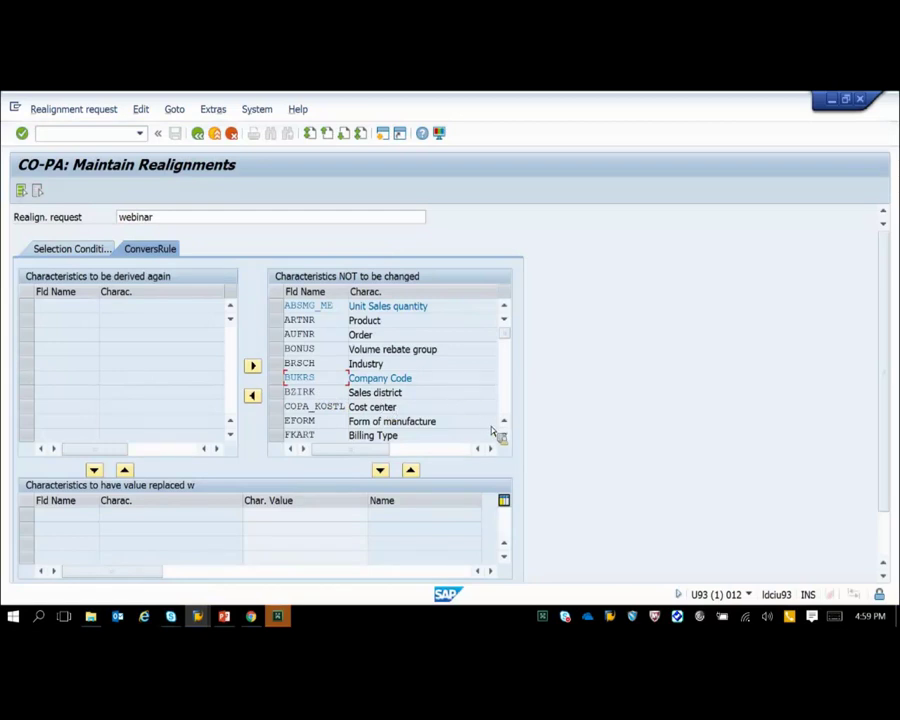
left_click(277, 407)
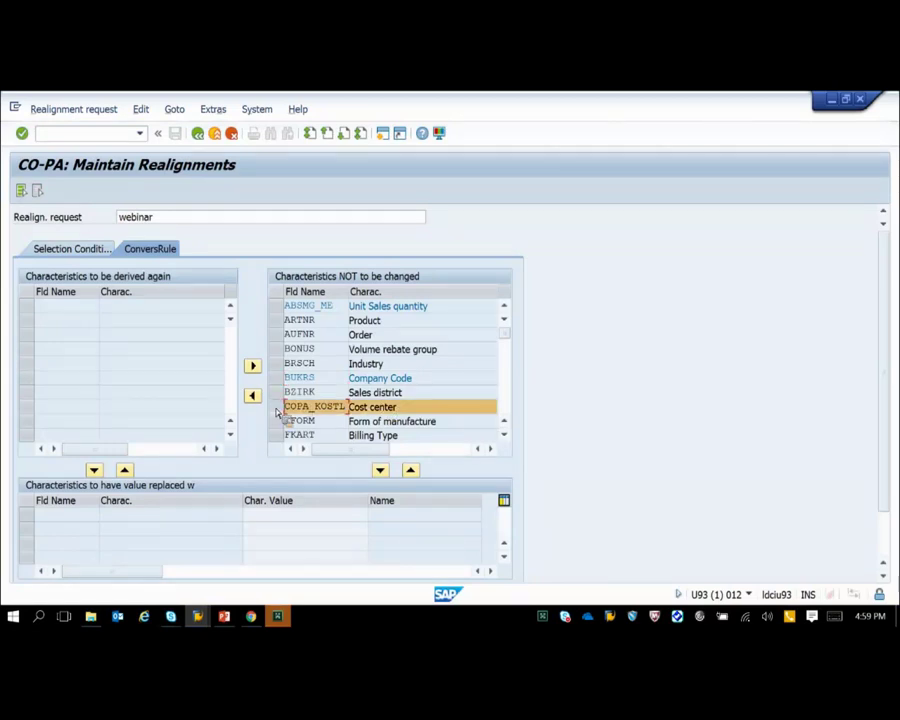
left_click(380, 470)
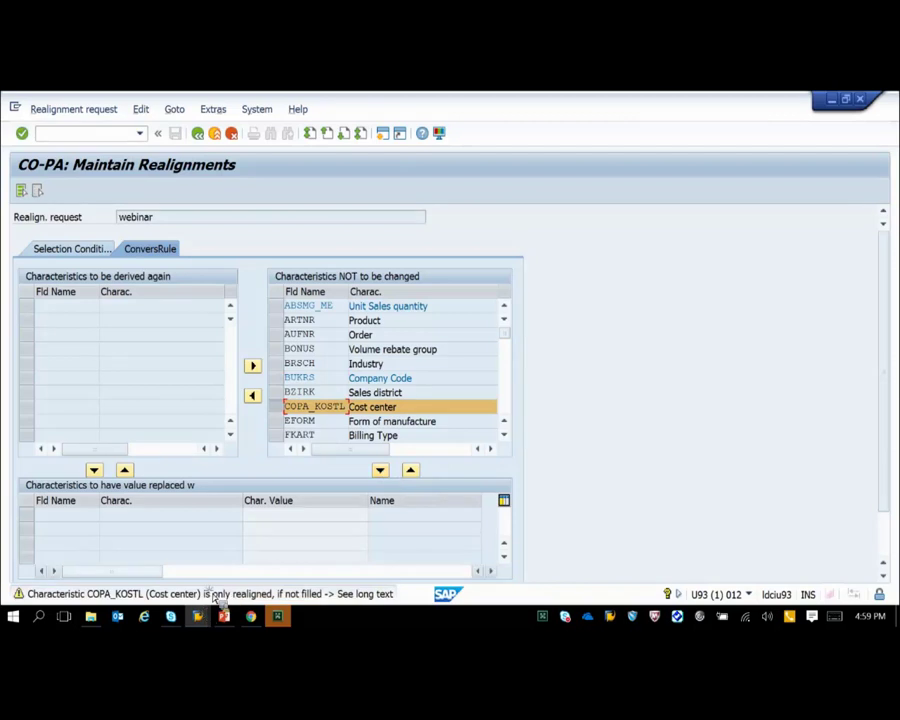
left_click(208, 593)
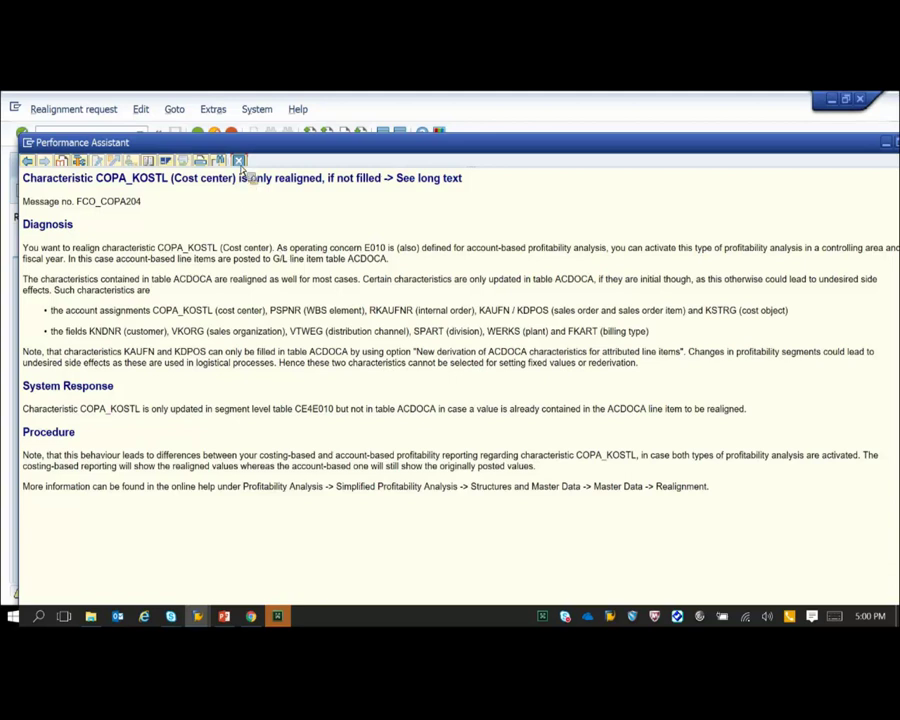
left_click(238, 161)
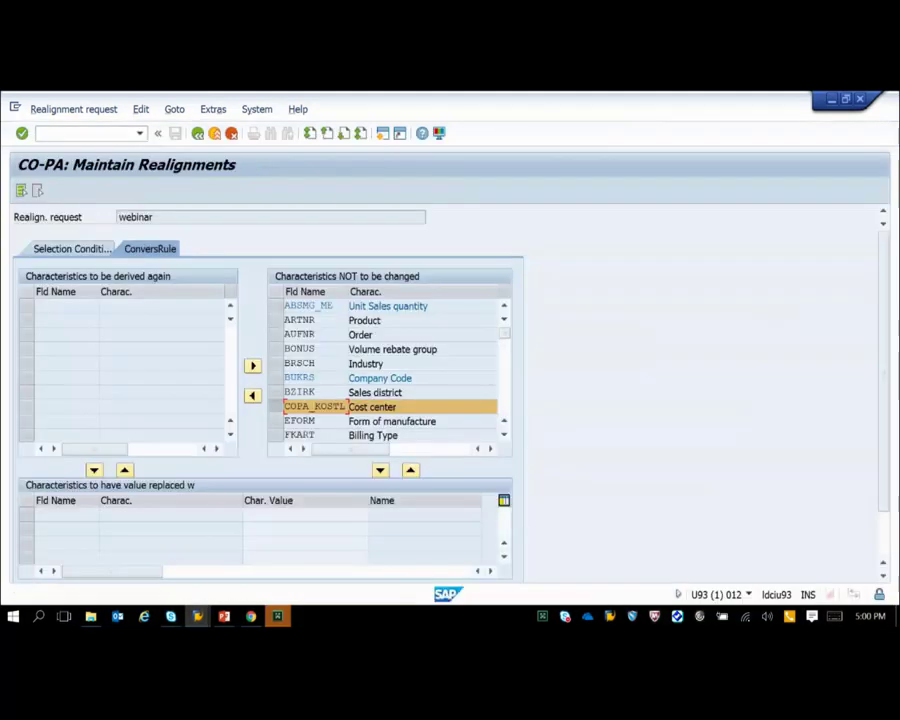
scroll(886, 394, "down", 2)
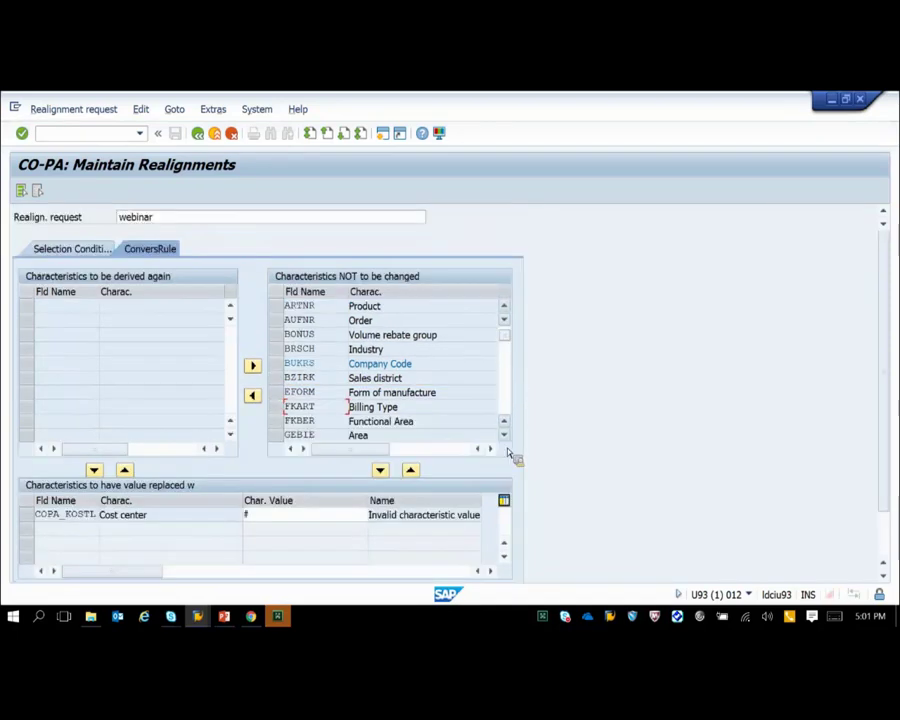
Add Functional Area (FKBER) to the characteristics whose value is replaced, and read the legal-reporting message's long text
left_click(504, 435)
left_click(504, 435)
left_click(504, 435)
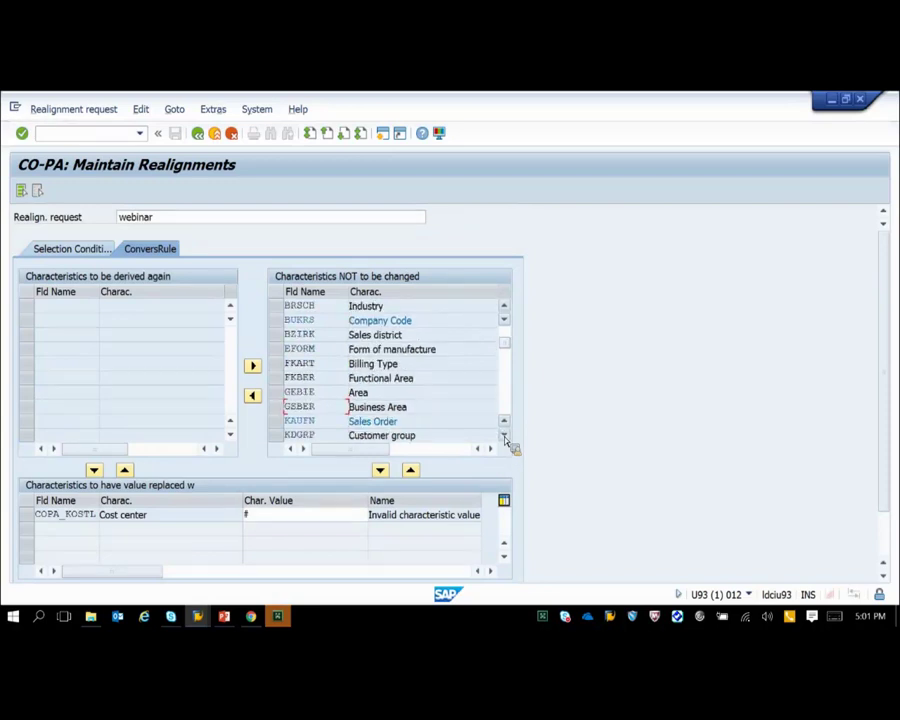
left_click(282, 378)
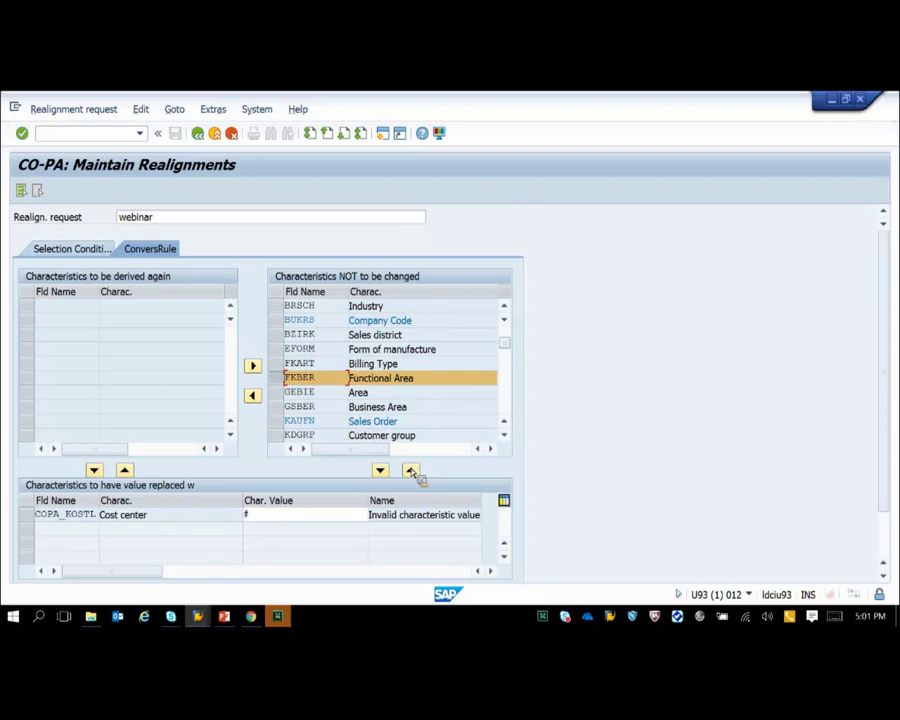
left_click(381, 471)
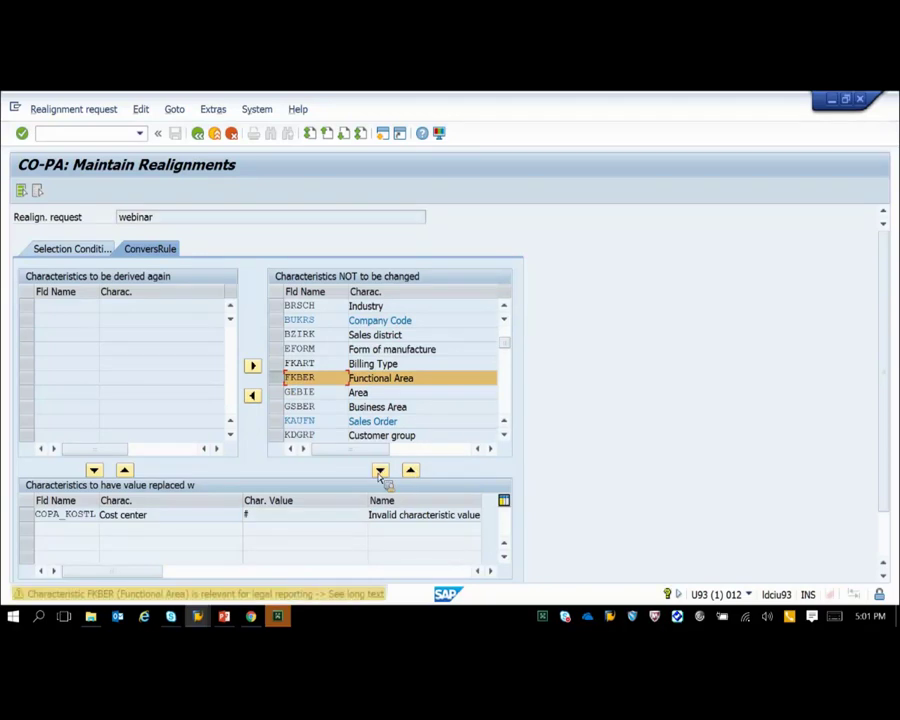
double_click(178, 594)
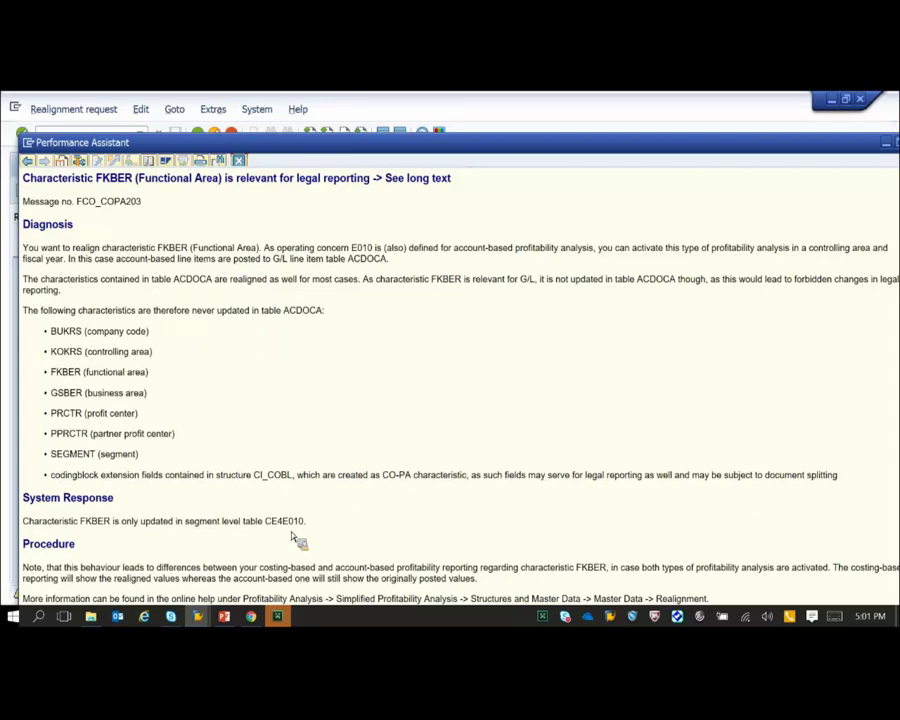
left_click(241, 162)
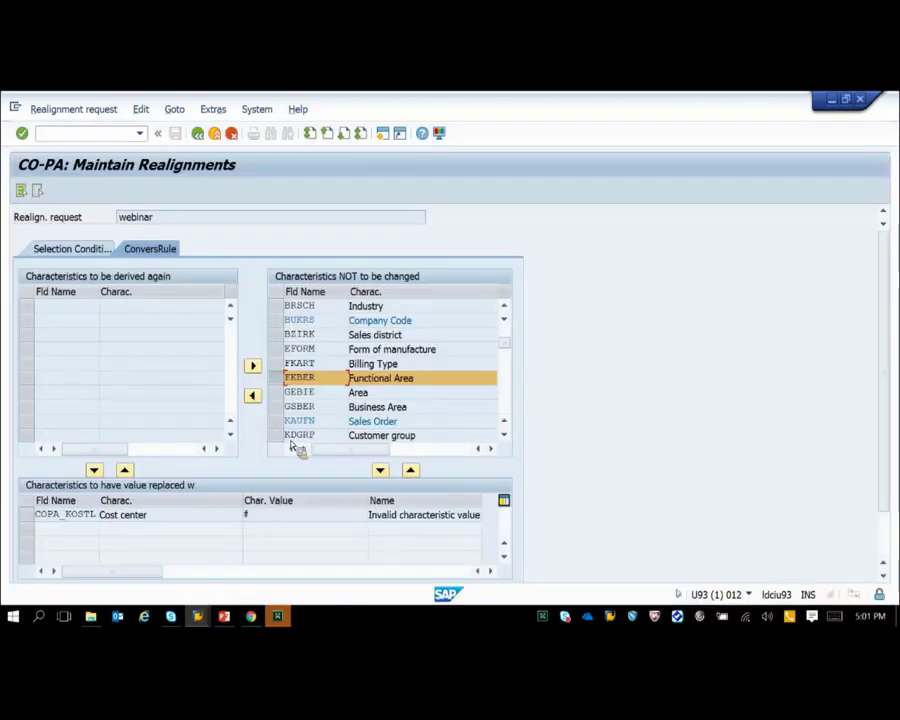
left_click(505, 437)
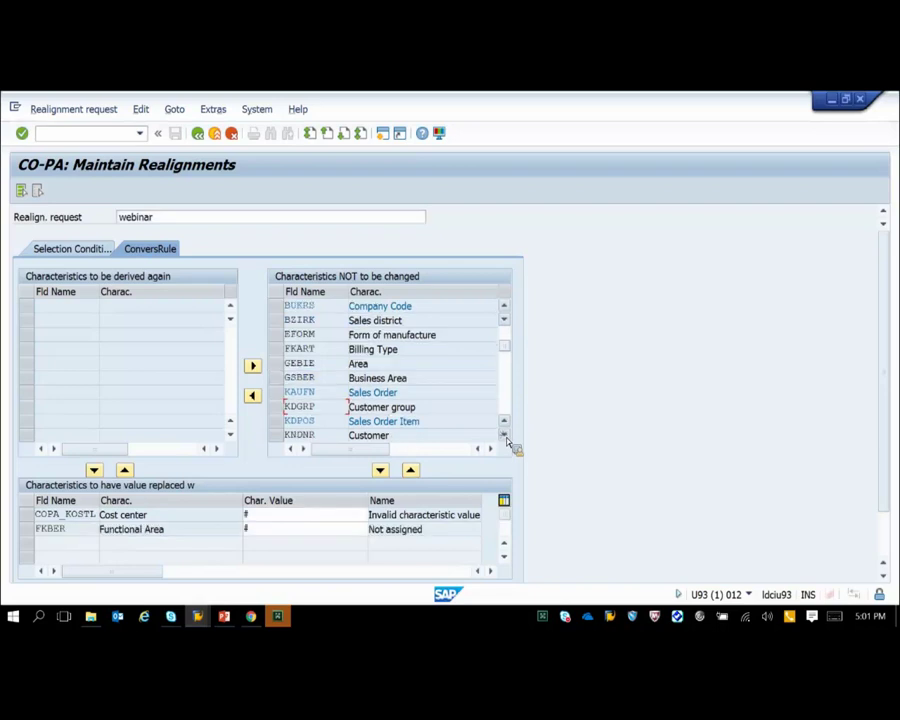
Add Sales Office (VKBUR) to the characteristics whose value is replaced in the conversion rule
left_click(505, 437)
left_click(505, 437)
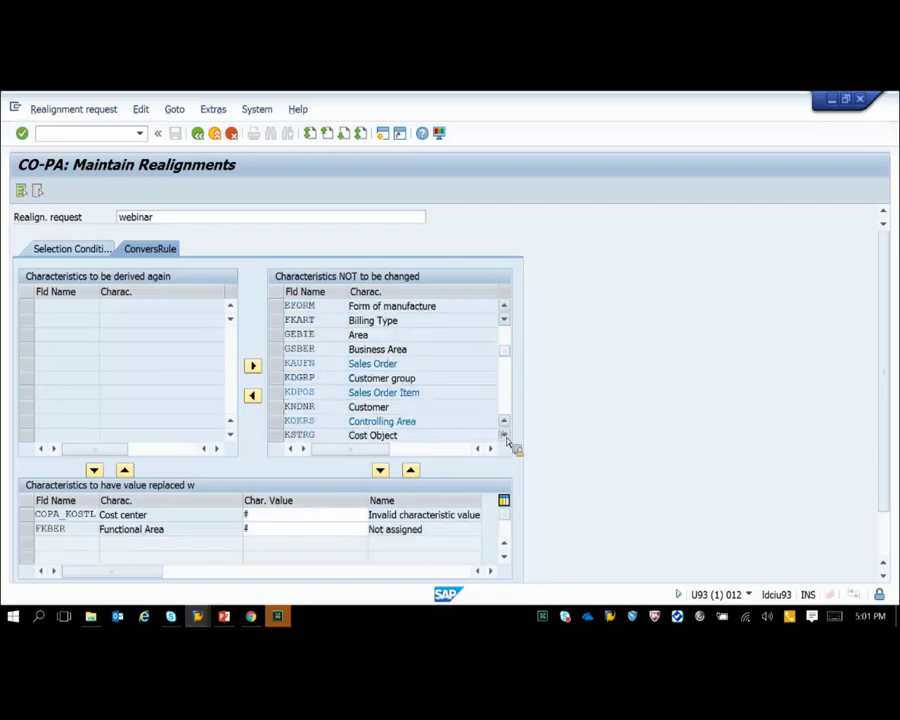
left_click(505, 437)
left_click(505, 437)
left_click(505, 437)
left_click(505, 437)
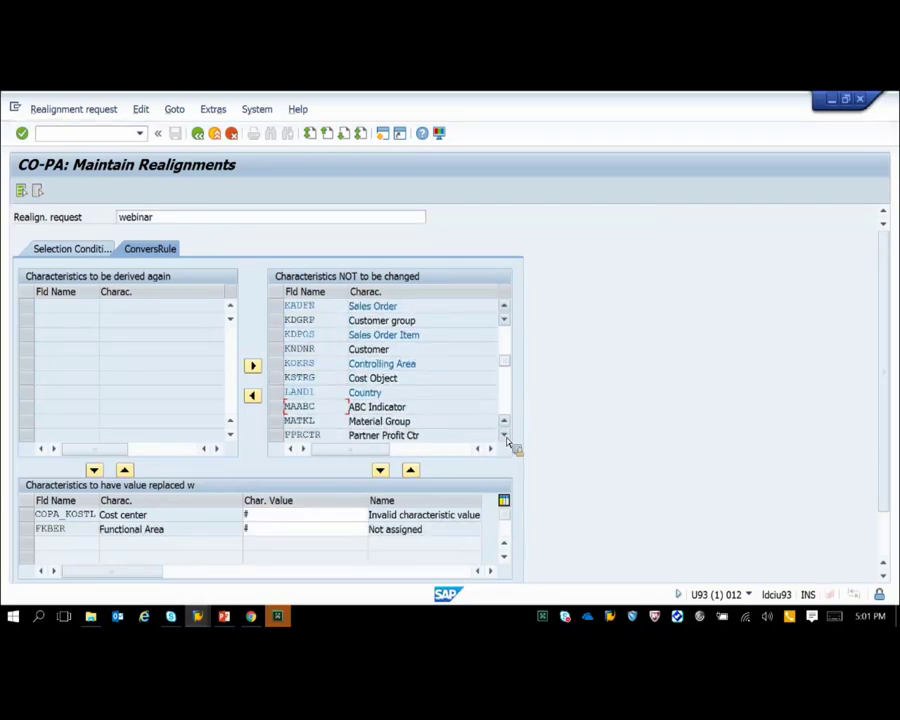
left_click(505, 437)
left_click(505, 437)
left_click(505, 437)
left_click(505, 437)
left_click(505, 437)
left_click(505, 437)
left_click(505, 437)
left_click(505, 437)
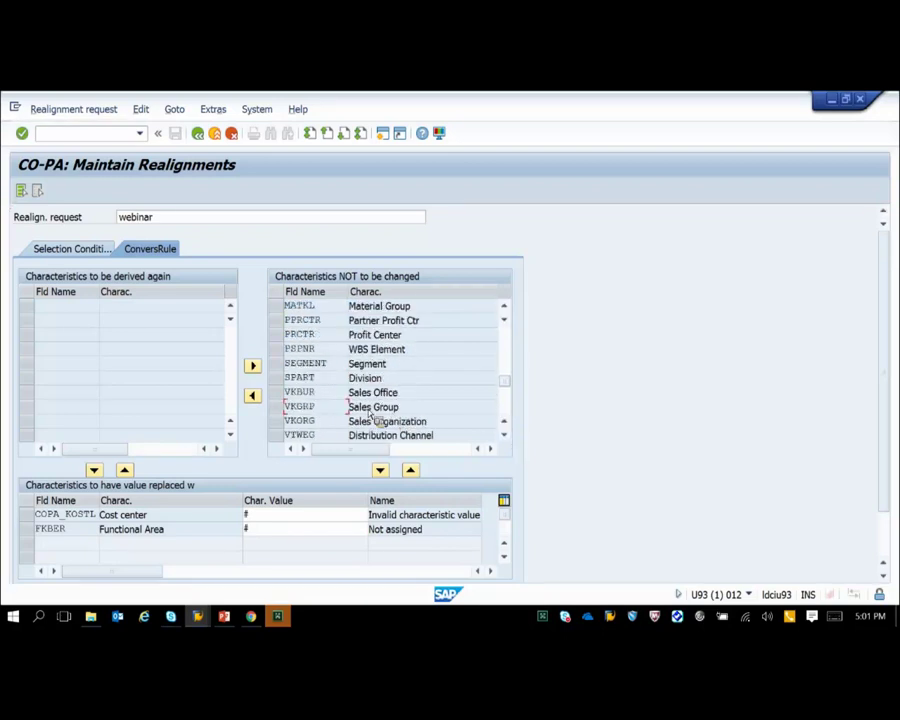
left_click(280, 393)
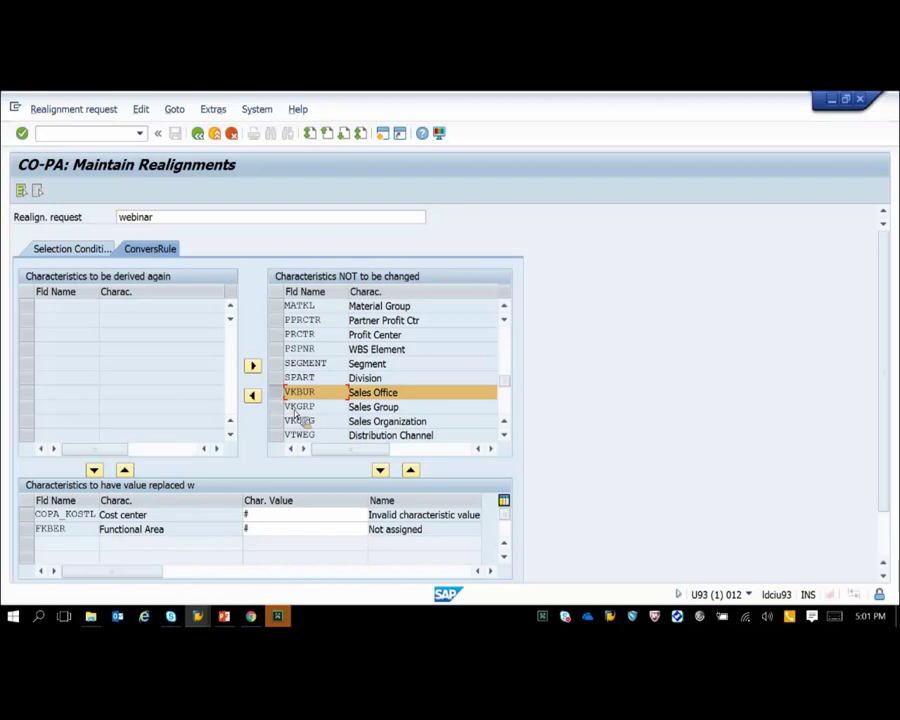
left_click(382, 474)
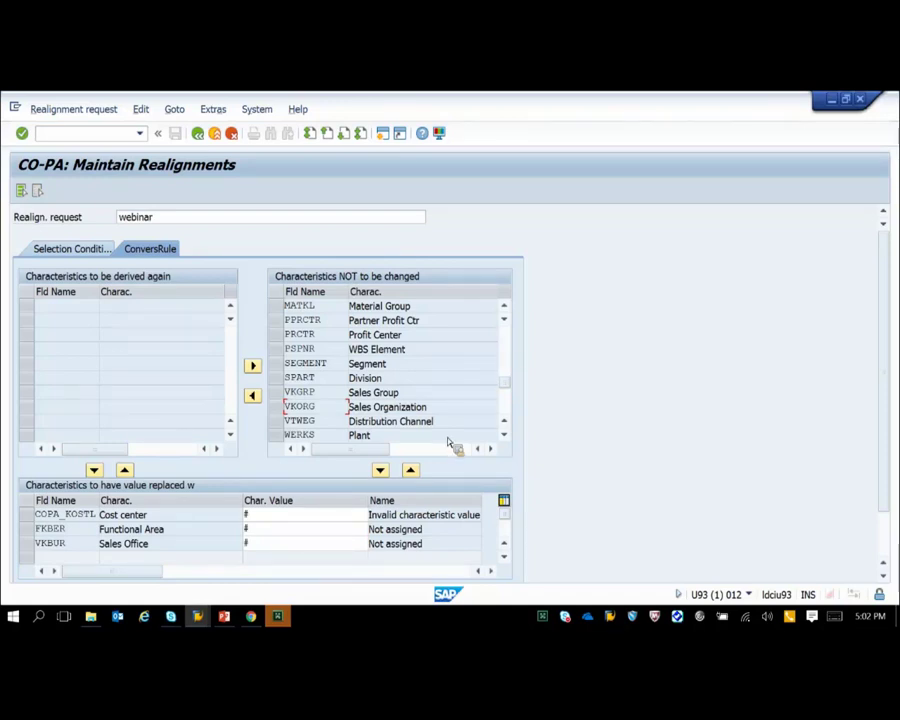
Switch to PowerPoint and view the Top Down Distribution (KE28) slide full screen, then return to normal view
left_click(226, 620)
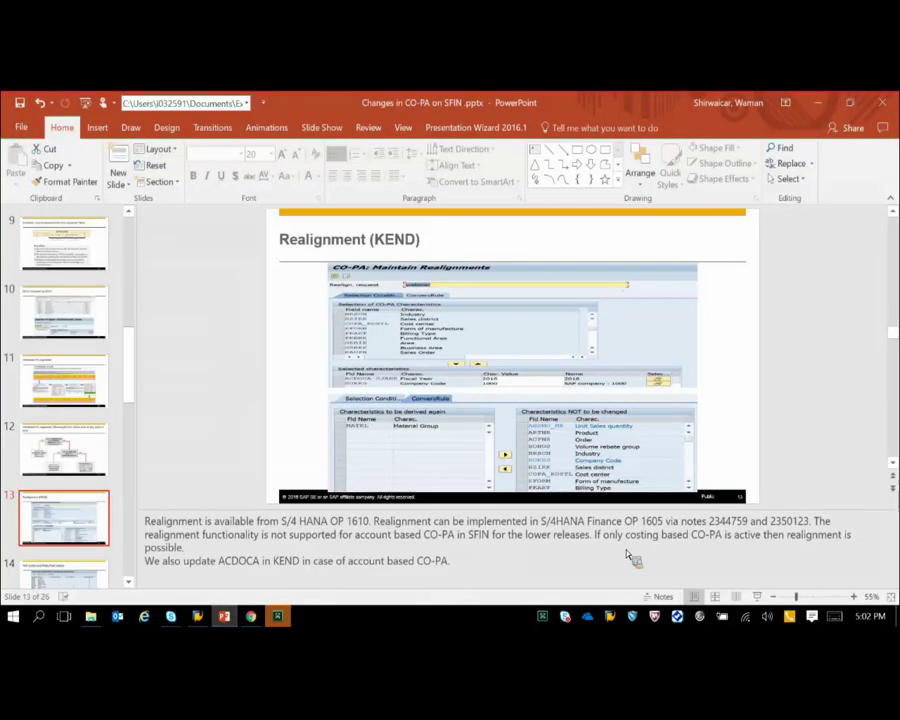
key("Page_Down")
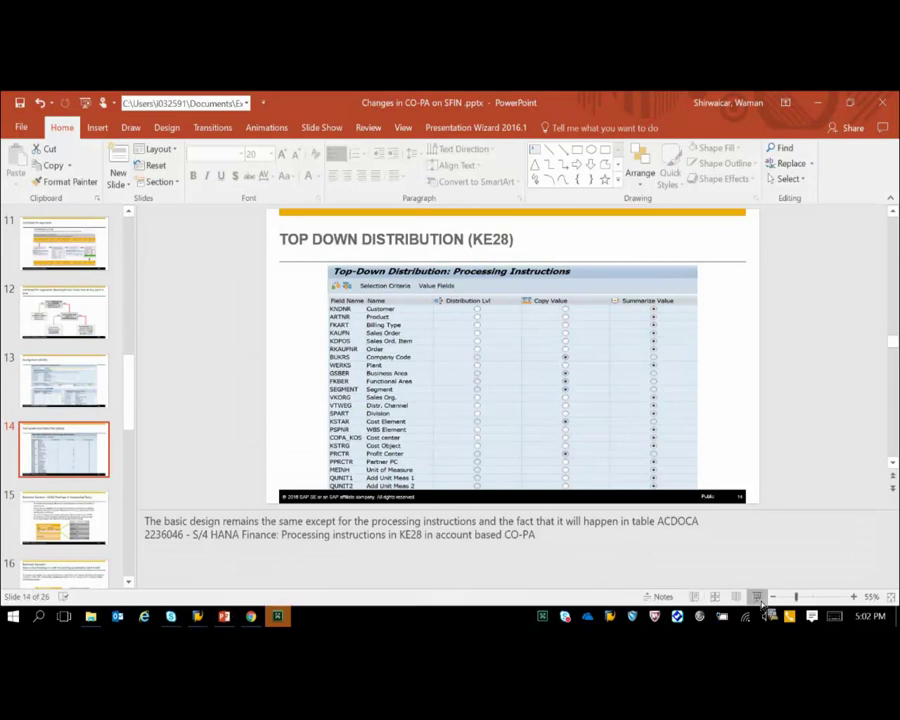
left_click(758, 597)
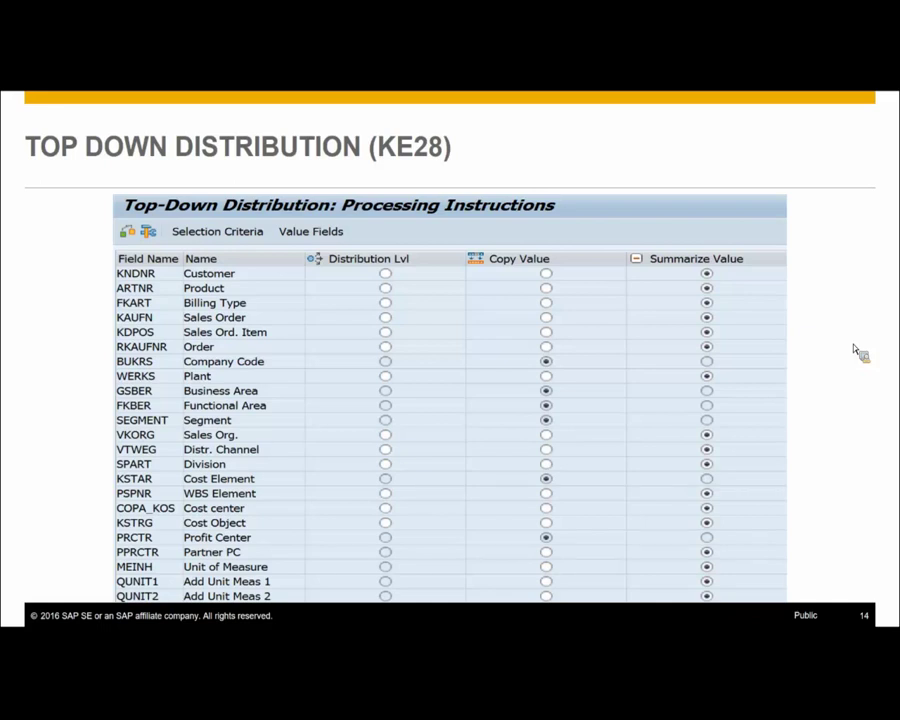
key("Escape")
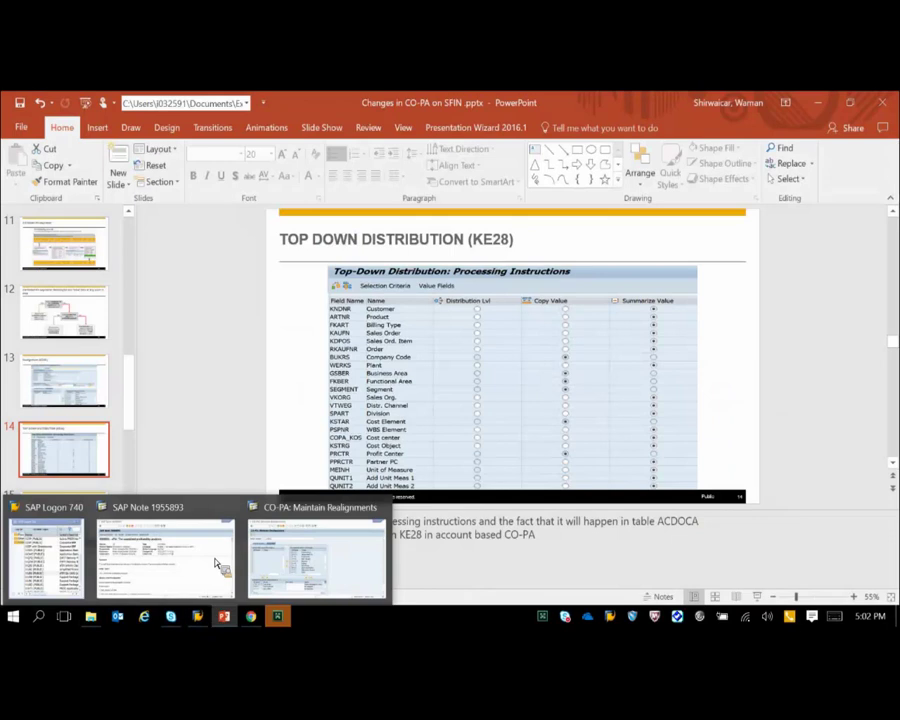
Switch to Chrome and review the processing instructions and workarounds in Knowledge Base Article 2236046 on KE28
mouse_move(243, 623)
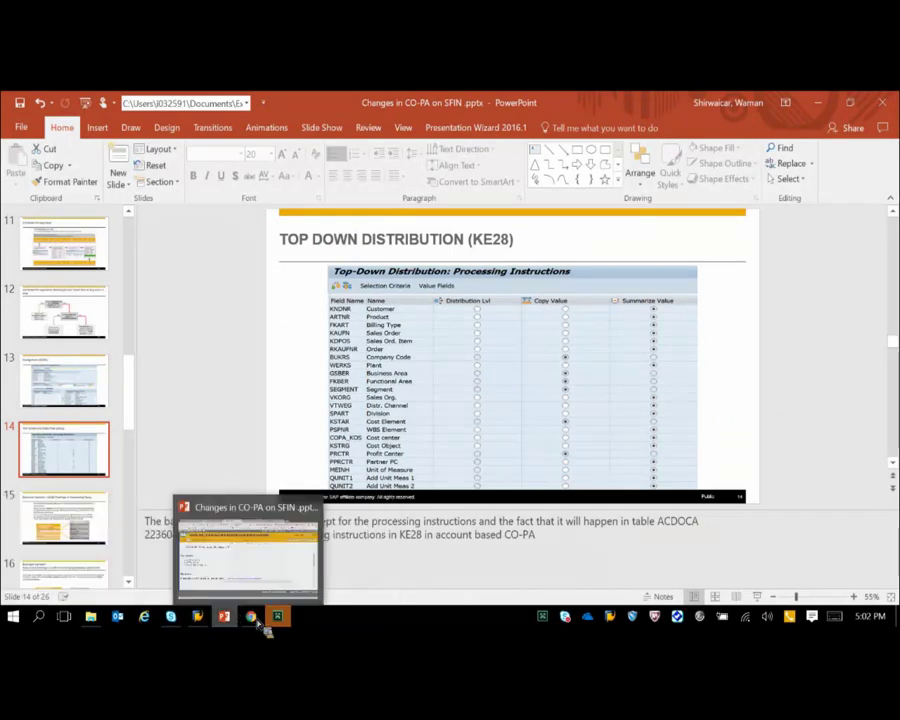
left_click(250, 616)
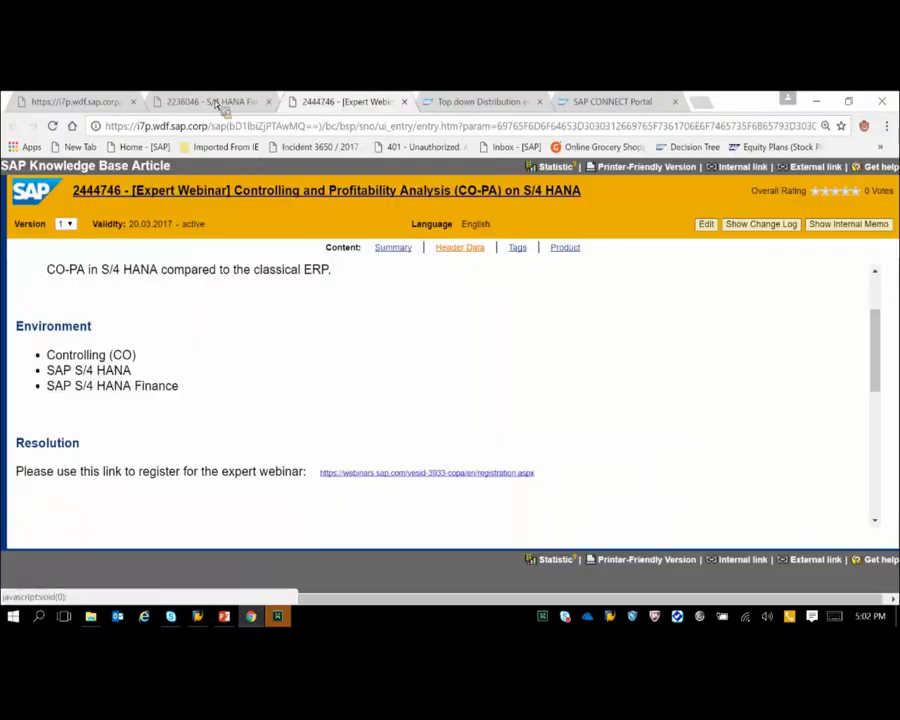
left_click(215, 103)
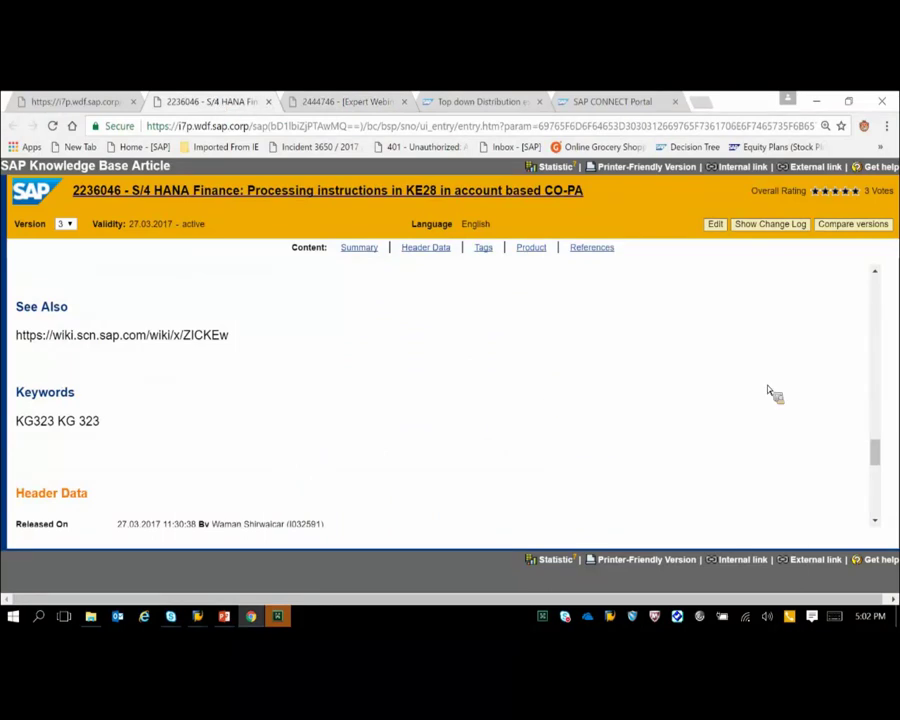
scroll(876, 462, "down", 2)
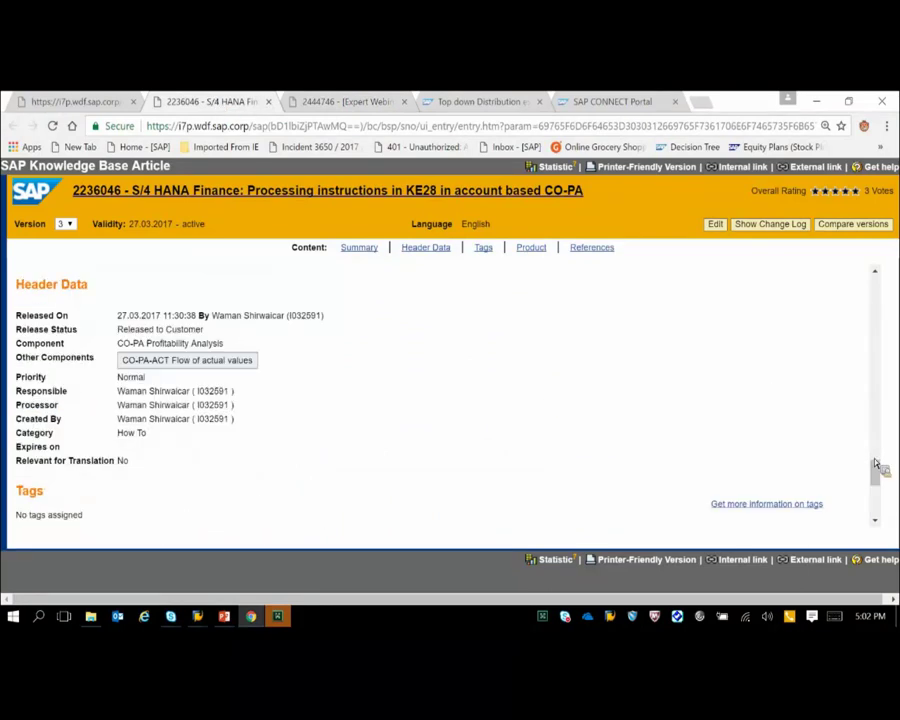
left_click_drag(875, 472, 878, 309)
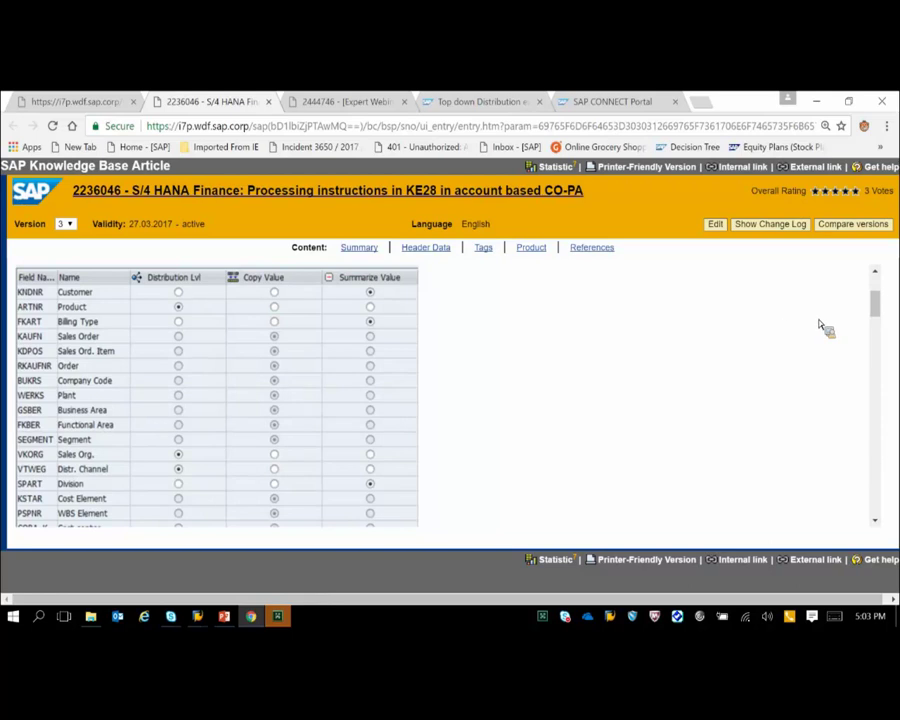
left_click_drag(878, 310, 868, 446)
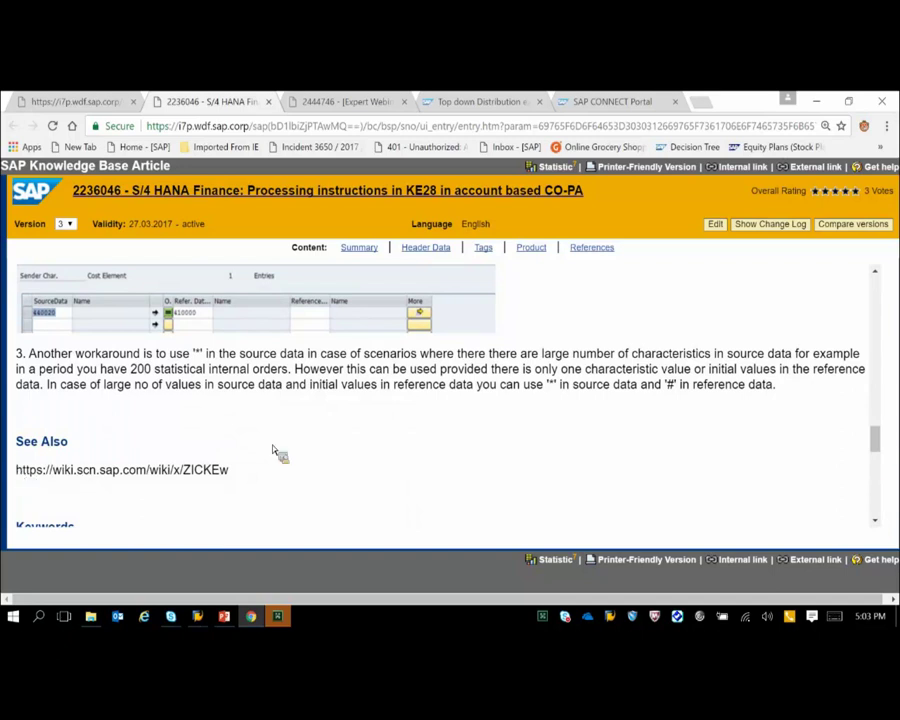
Review the account-based CO-PA example in the wiki page "Top down Distribution explained with an example", and return to the presentation
left_click(485, 102)
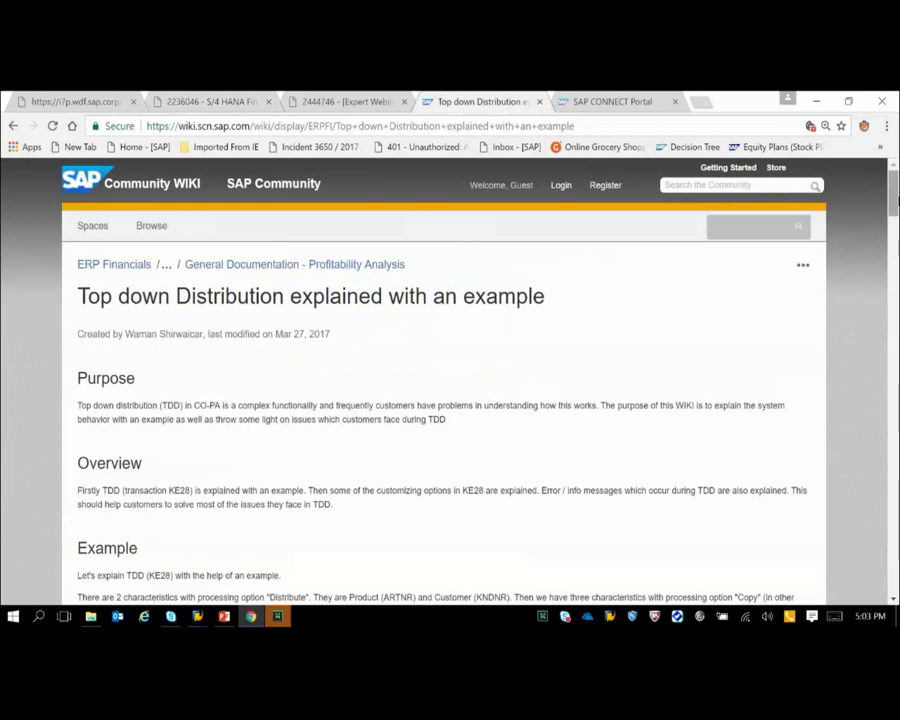
scroll(896, 246, "down", 3)
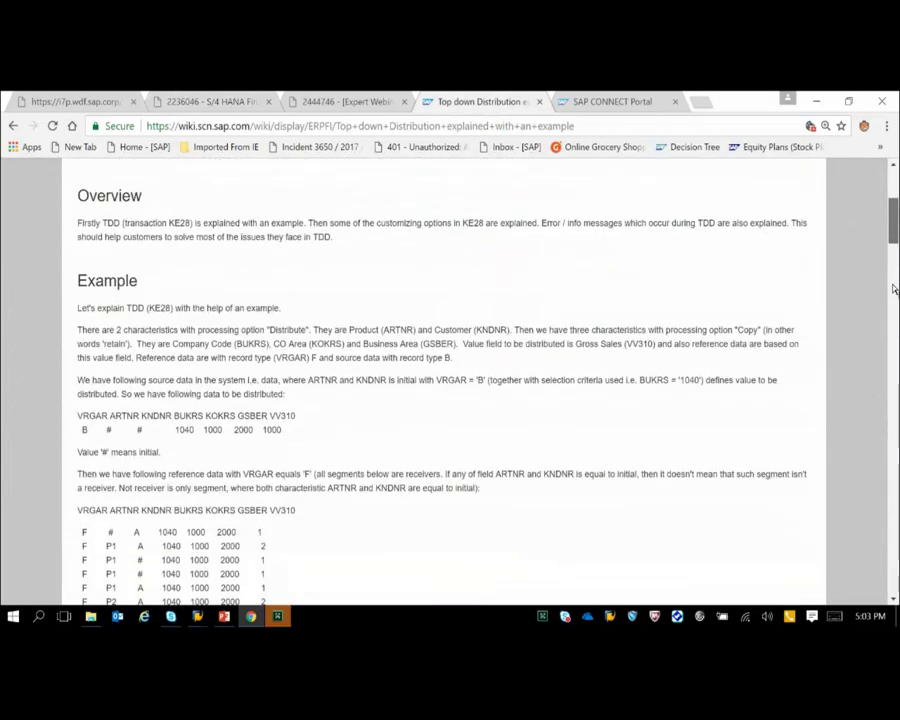
scroll(895, 289, "down", 6)
scroll(895, 289, "up", 2)
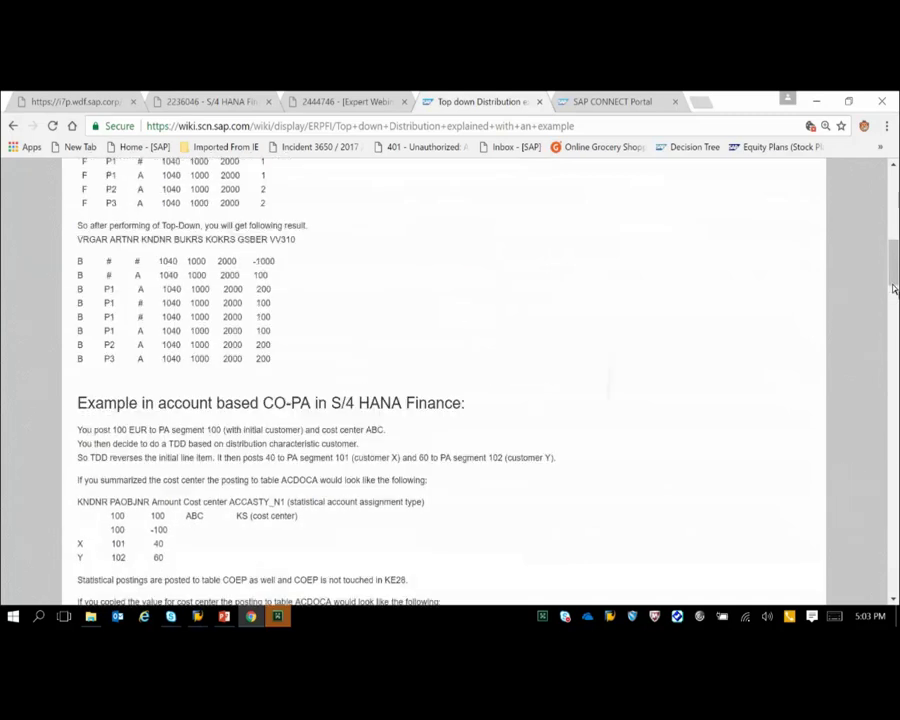
scroll(895, 289, "down", 1)
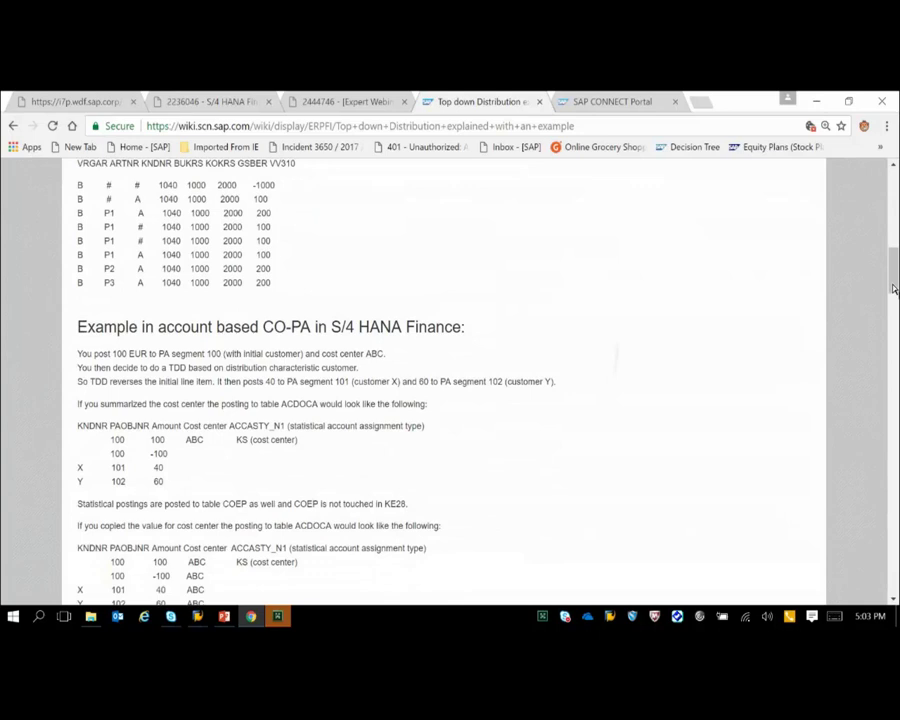
scroll(895, 289, "down", 3)
scroll(895, 289, "up", 1)
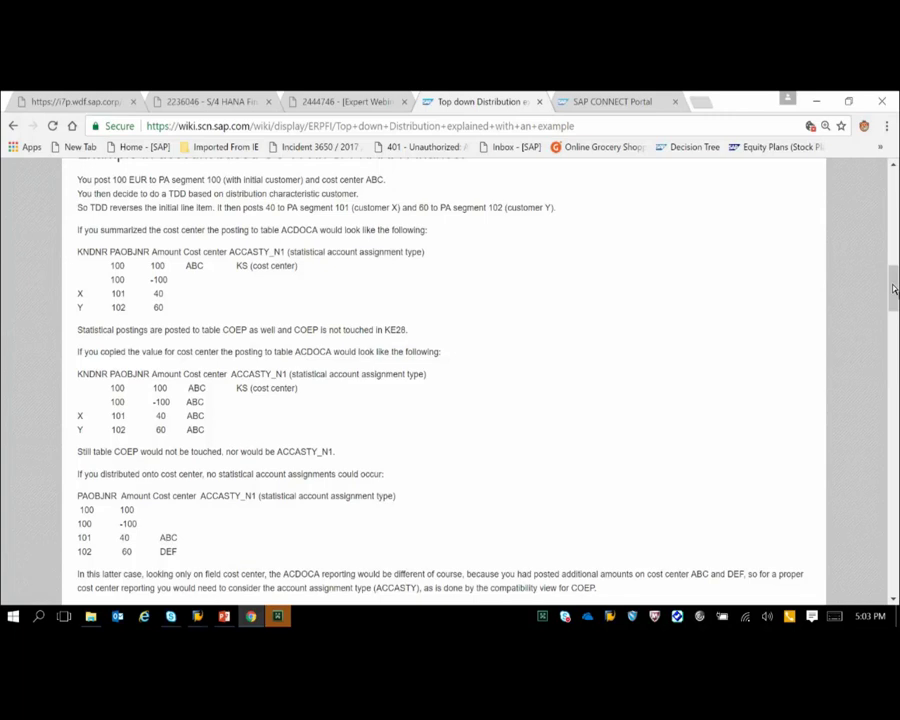
left_click_drag(893, 289, 893, 289)
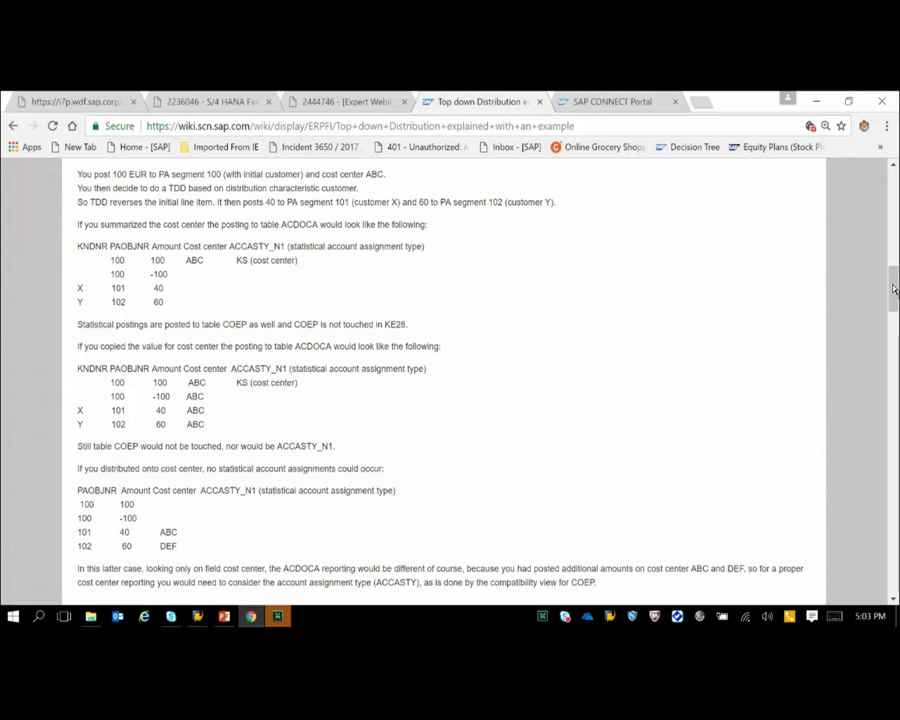
left_click(816, 102)
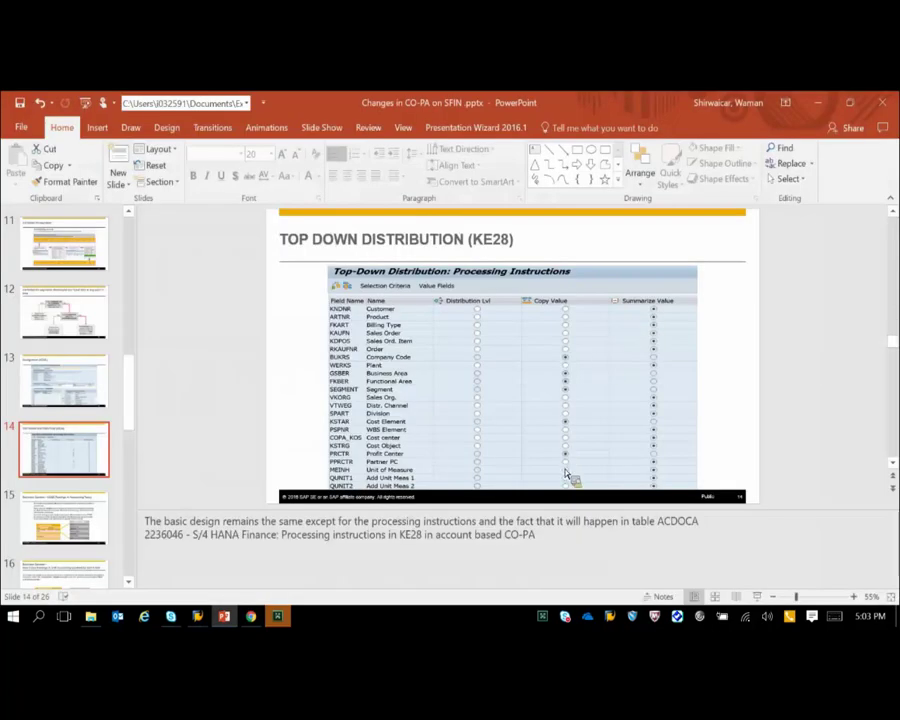
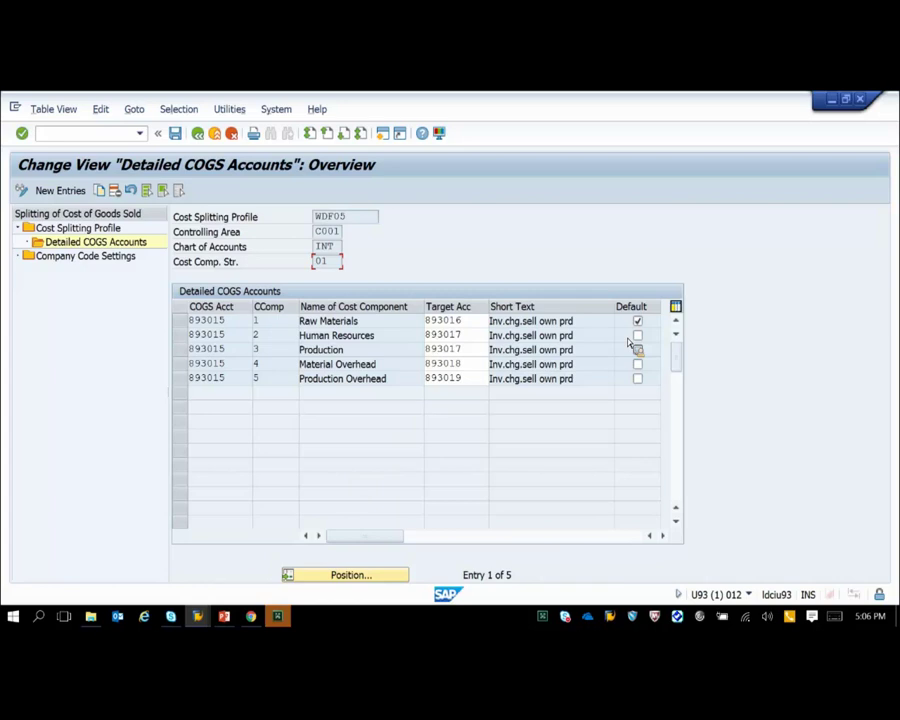
Display the company code settings for COGS splitting and check the valuation view options for company code F001
double_click(115, 256)
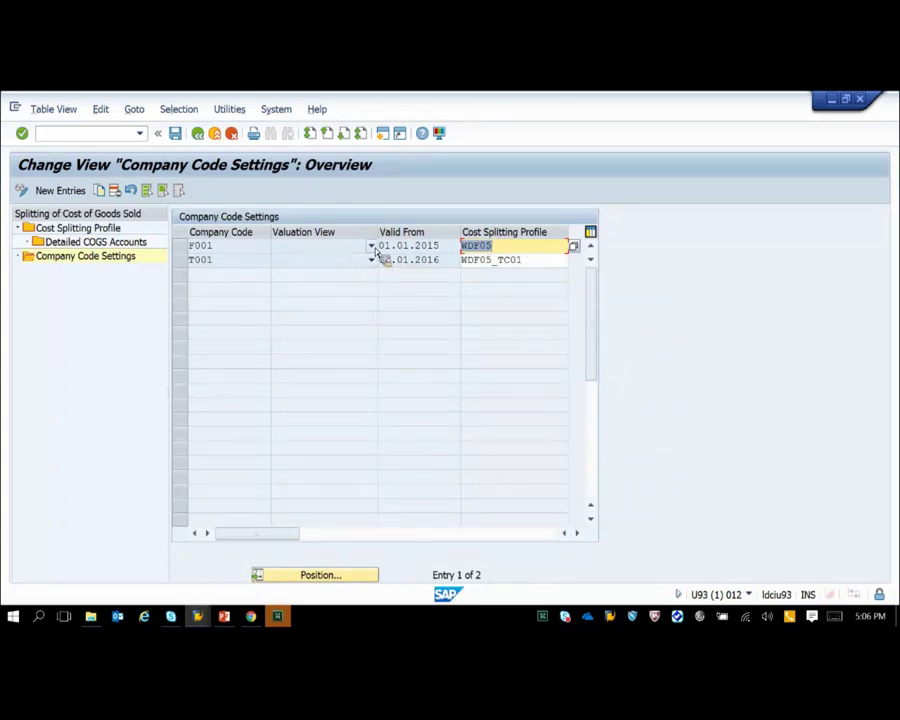
left_click(371, 246)
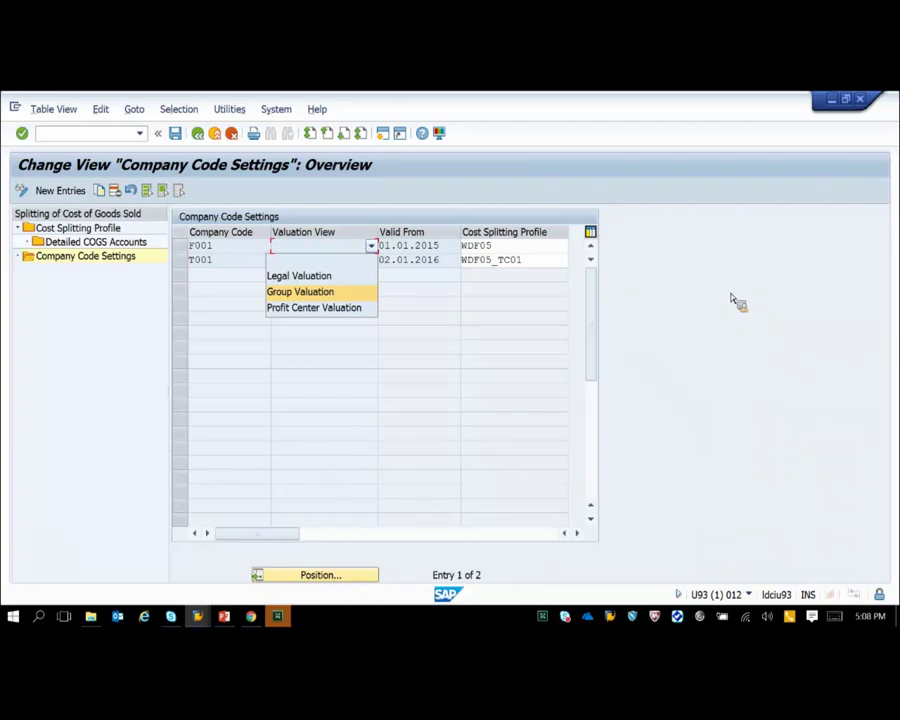
Run the application log analysis (SLG1) for object COPCCS, subobject split, with logs from 01.01.2017
left_click(88, 136)
type("/nslg")
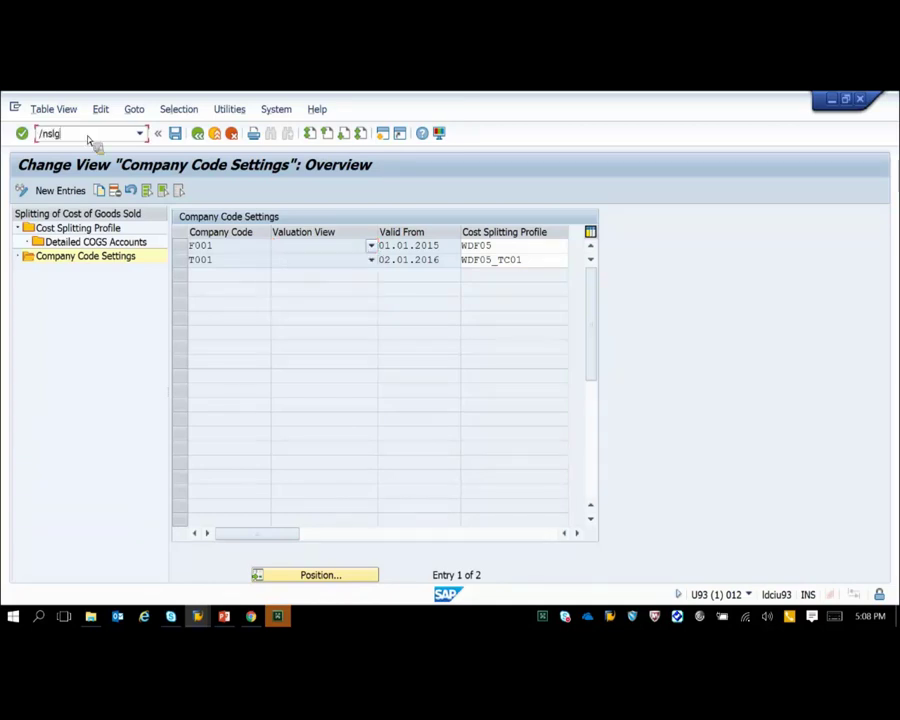
type("1")
key("Return")
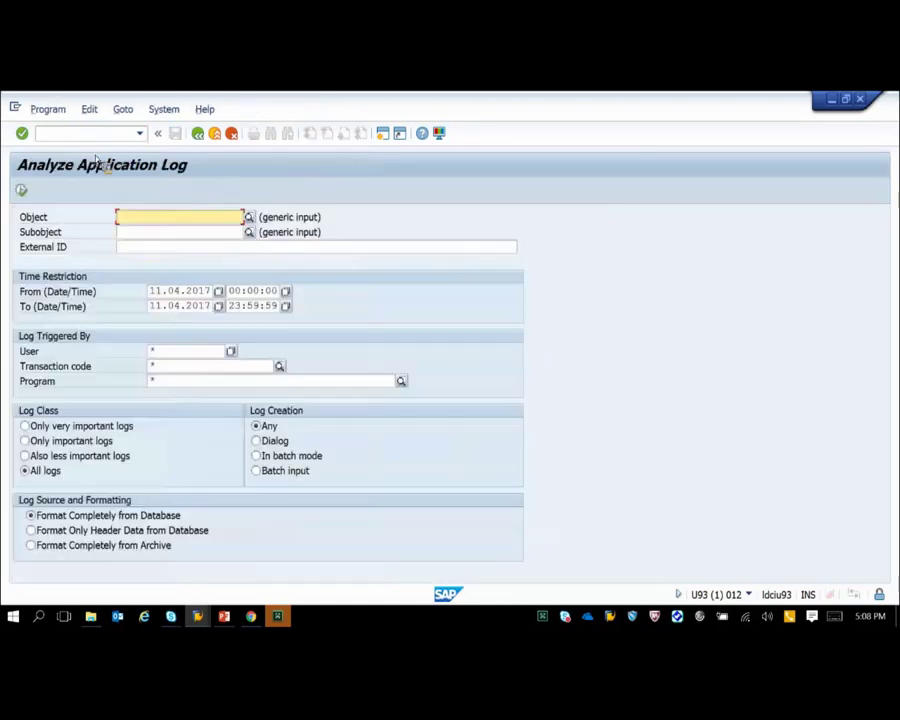
left_click(135, 222)
left_click(143, 232)
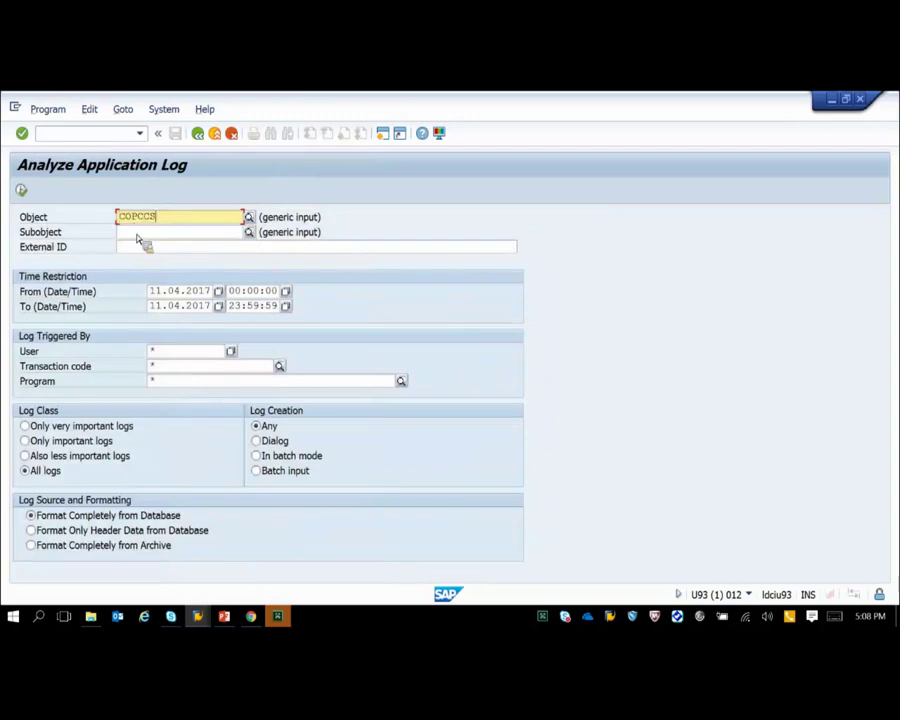
left_click(138, 234)
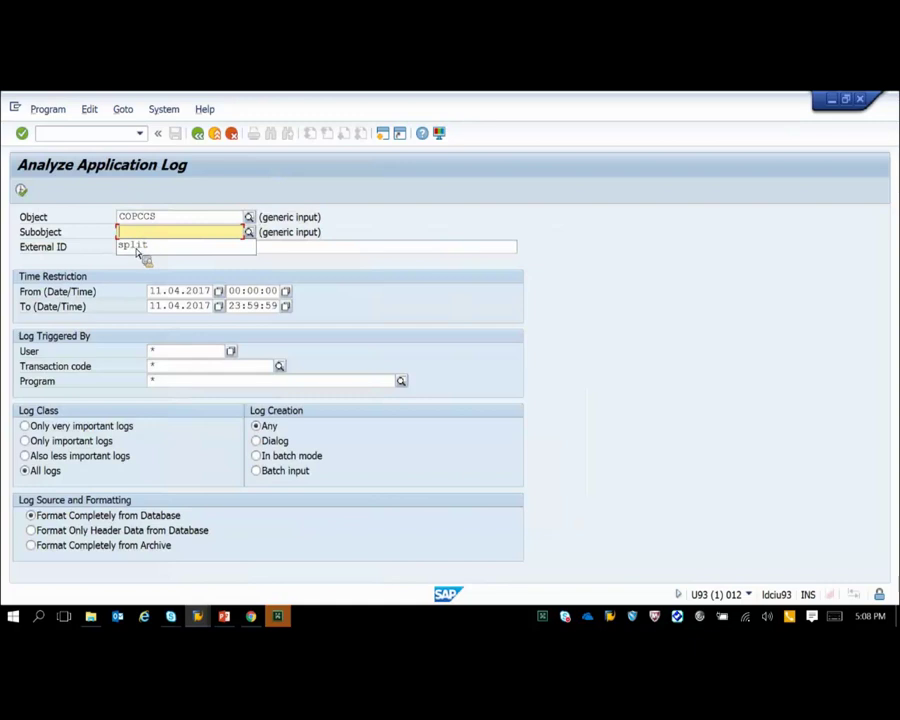
left_click(140, 248)
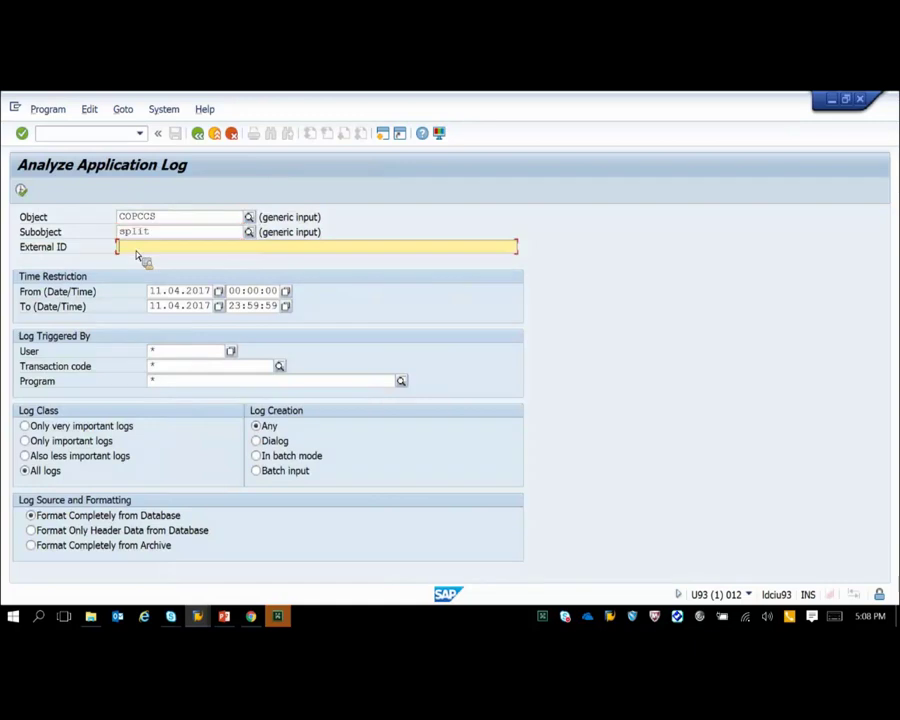
left_click(220, 293)
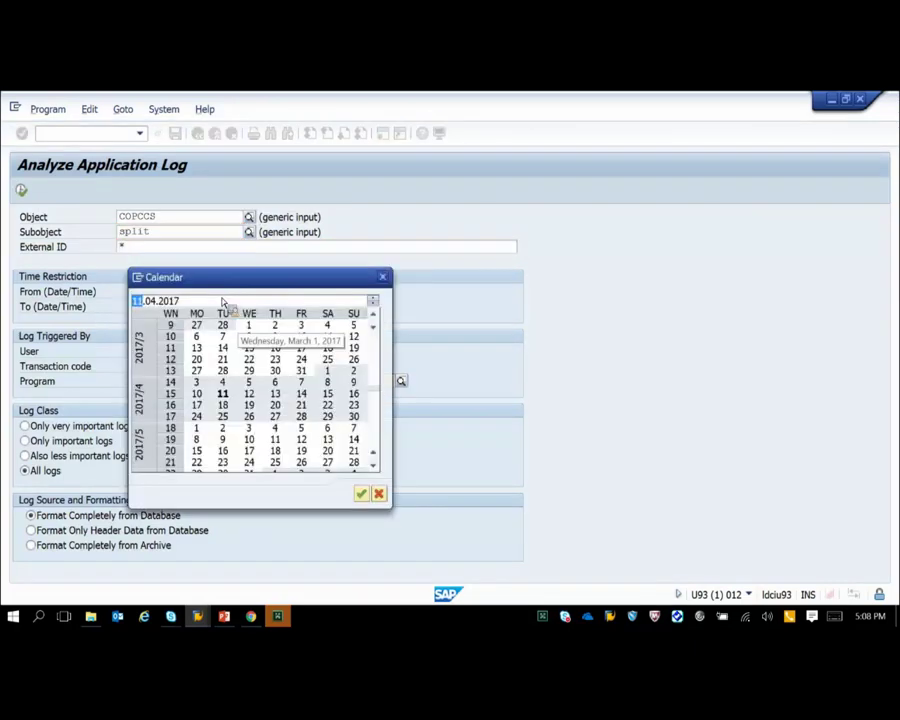
double_click(249, 325)
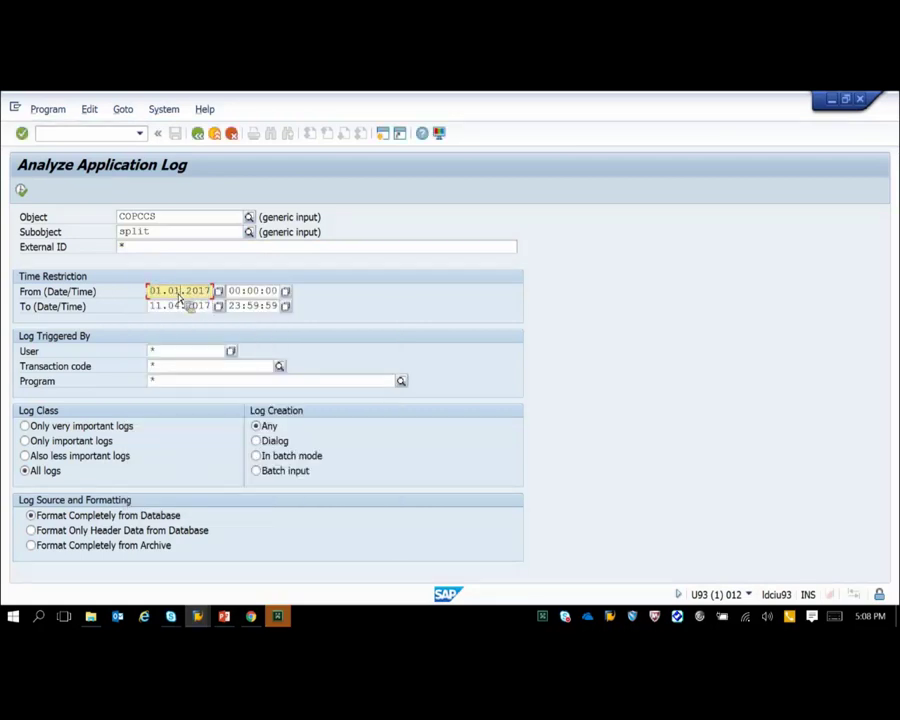
left_click(22, 191)
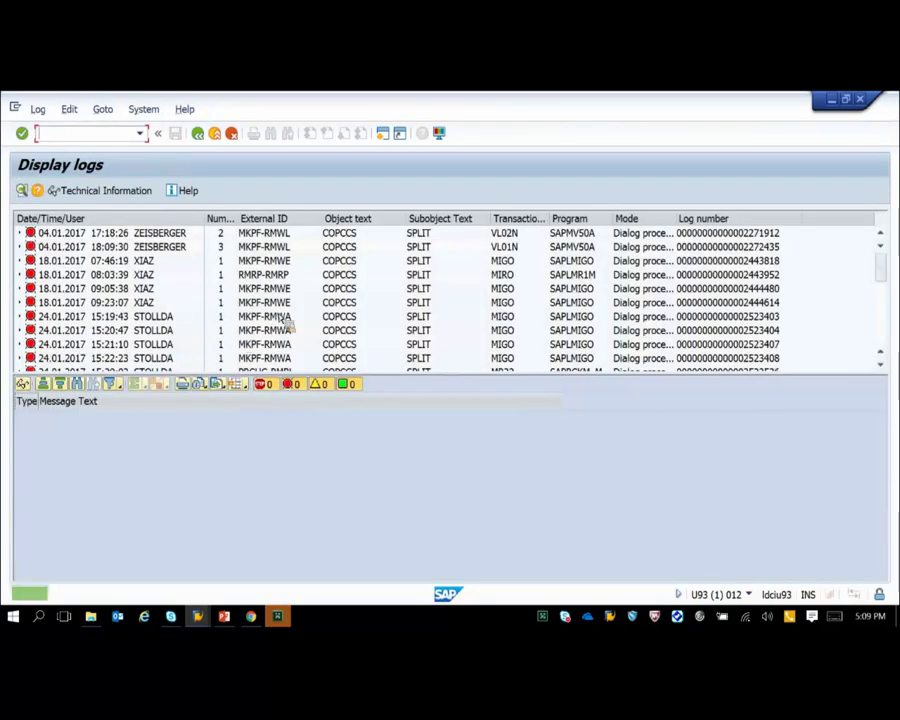
Examine the important-class messages of the VL01N, MIGO, MR22 and MR21 logs for COGS split errors
left_click(20, 246)
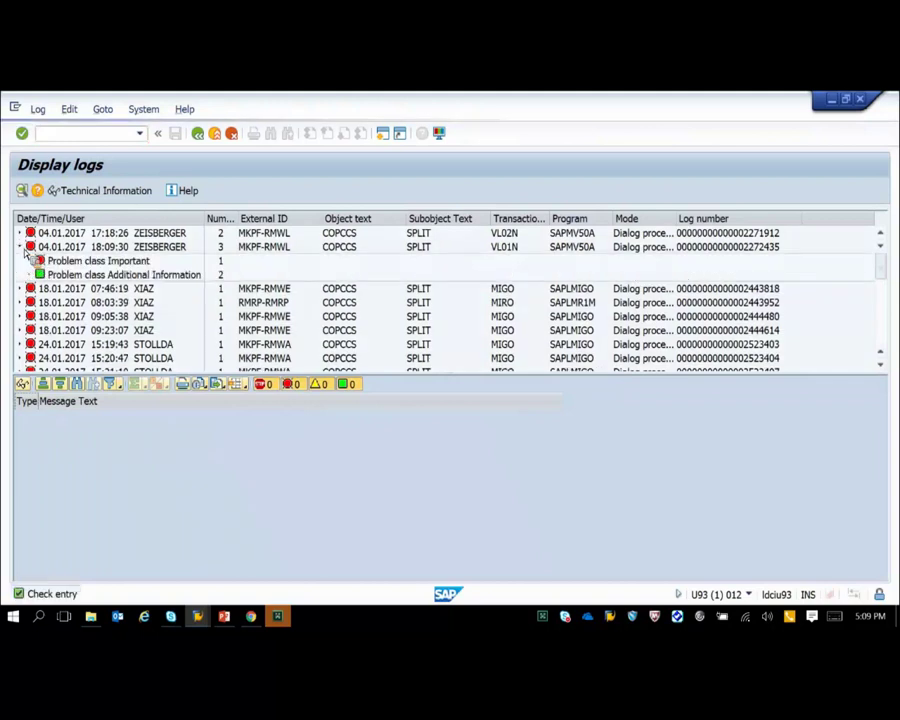
left_click(90, 261)
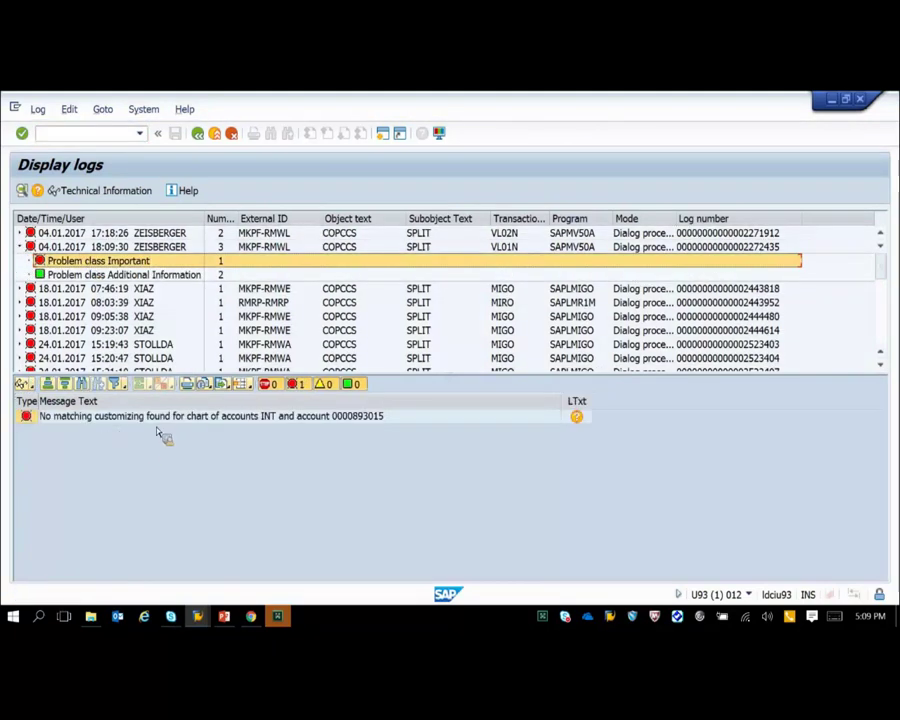
left_click(20, 316)
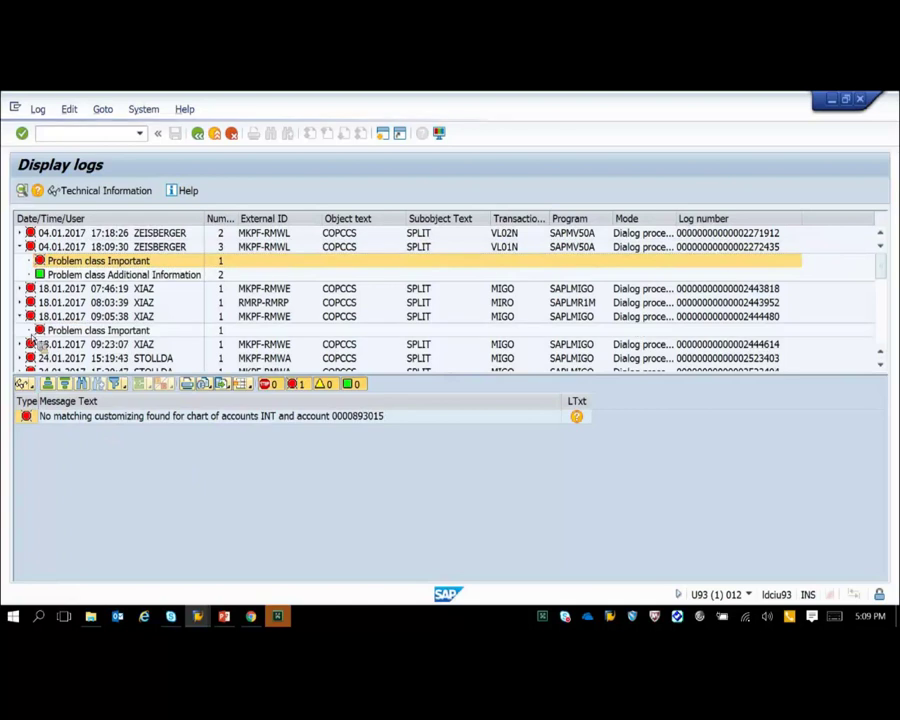
left_click(92, 331)
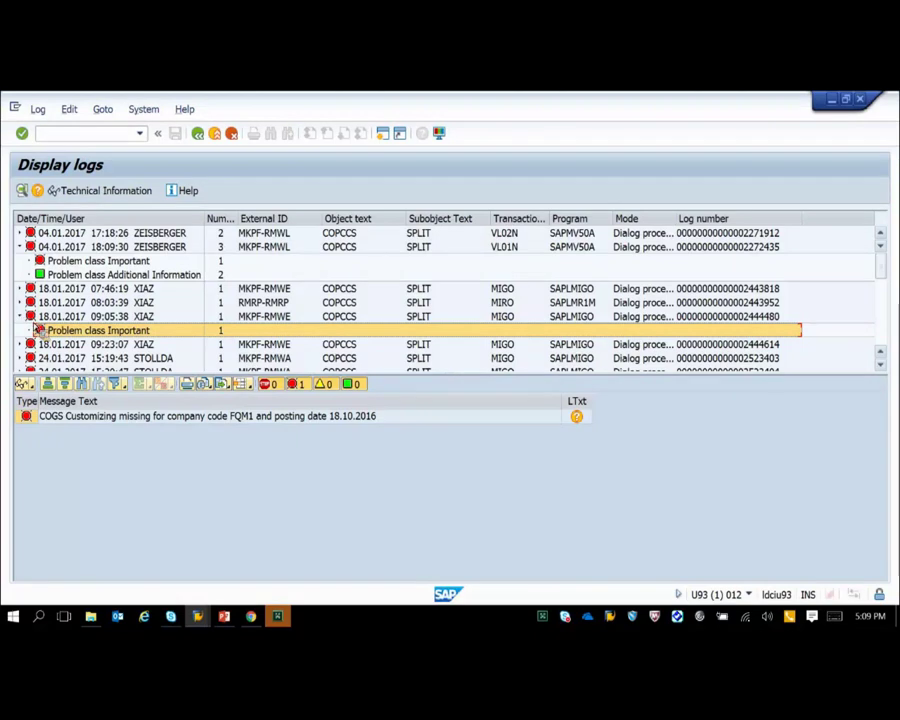
scroll(34, 328, "down", 2)
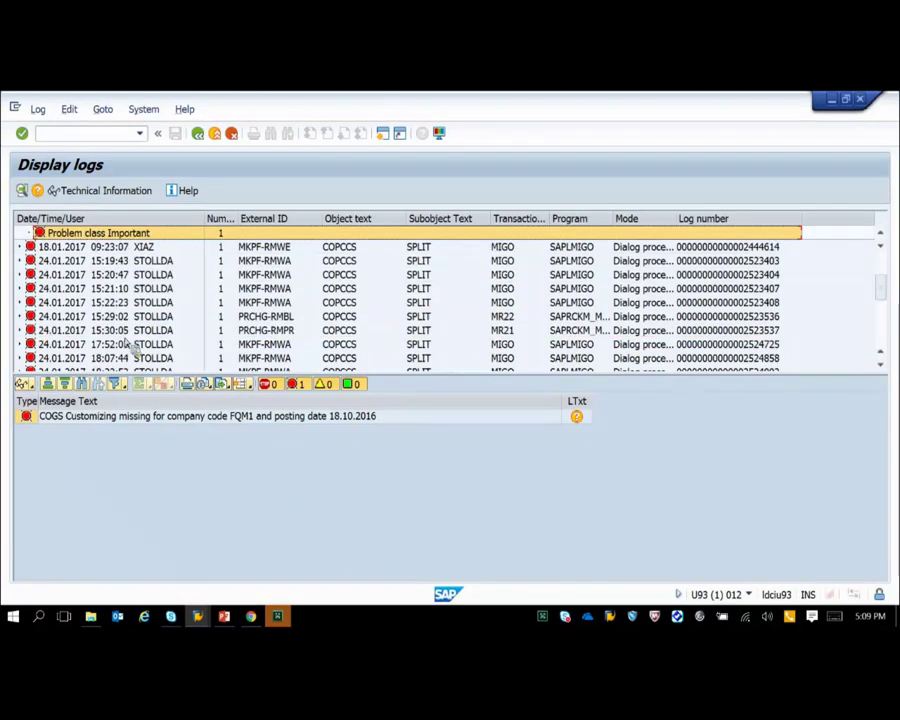
left_click(19, 316)
left_click(20, 344)
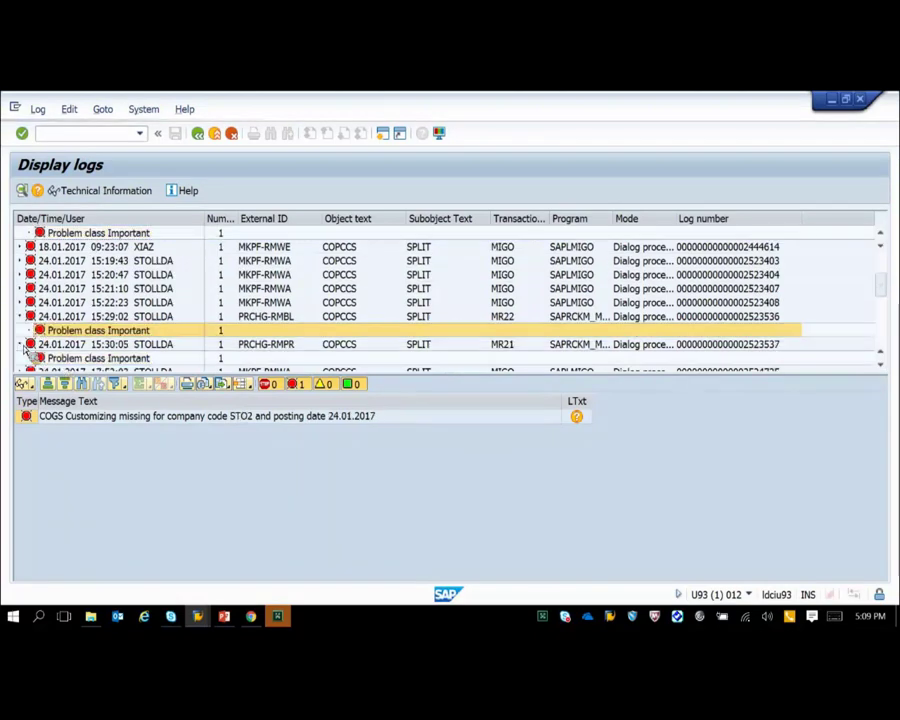
left_click(84, 360)
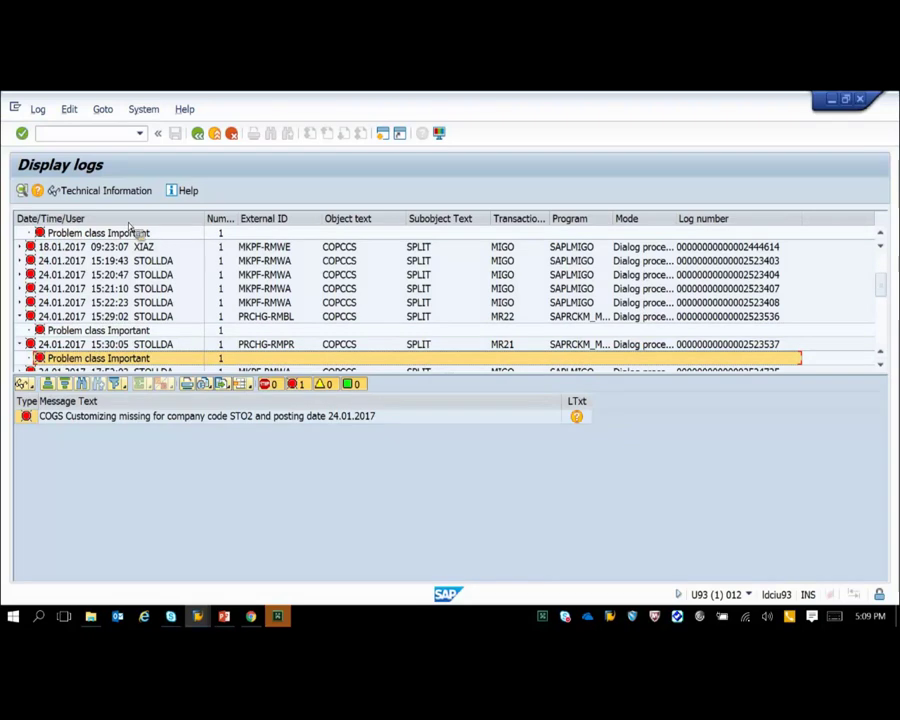
Run the program FCO_COGS_LOG_ACTIVATE in the ABAP Editor (SE38), review its application log settings, and exit it
left_click(70, 137)
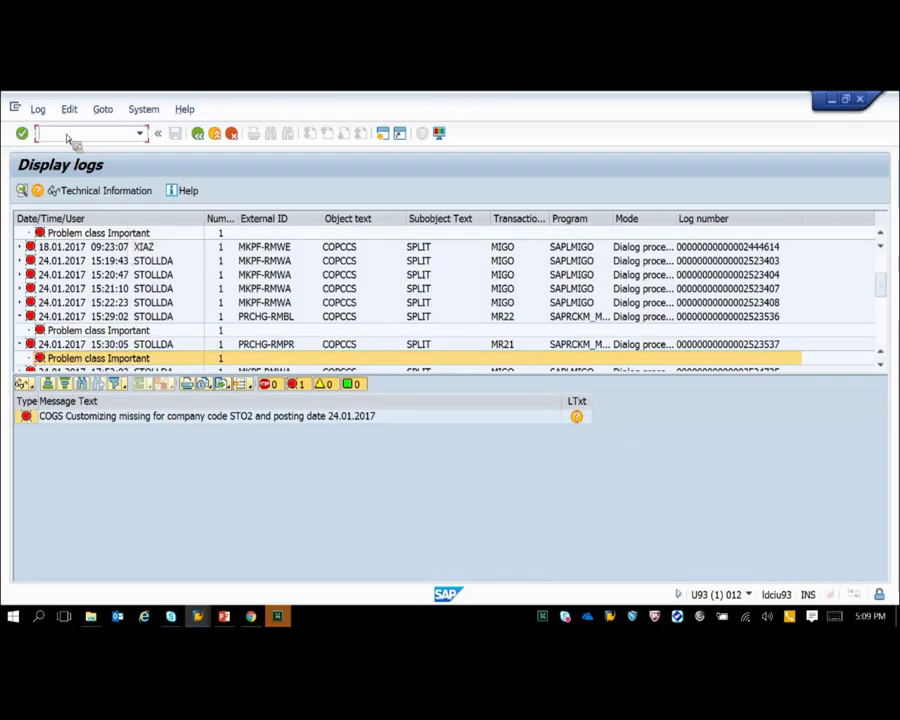
type("/nse38")
key("Return")
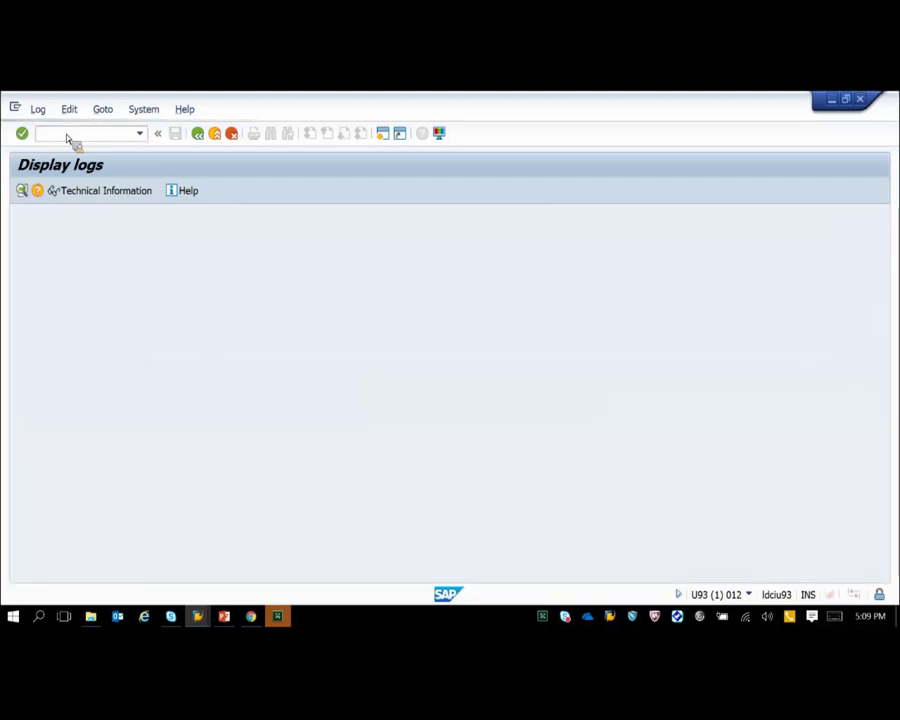
type("foo")
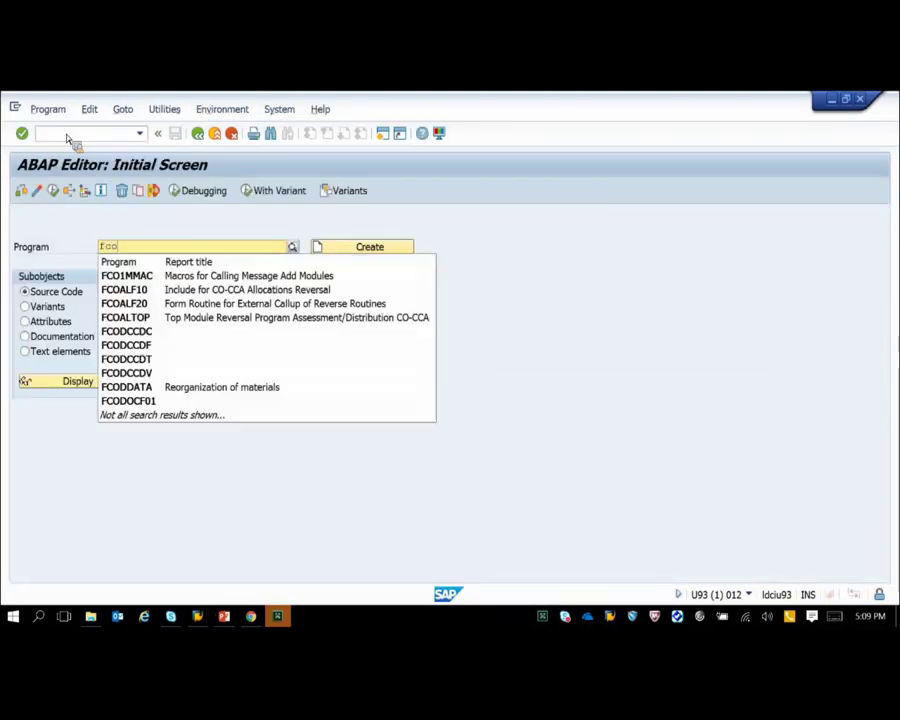
type("_cogs")
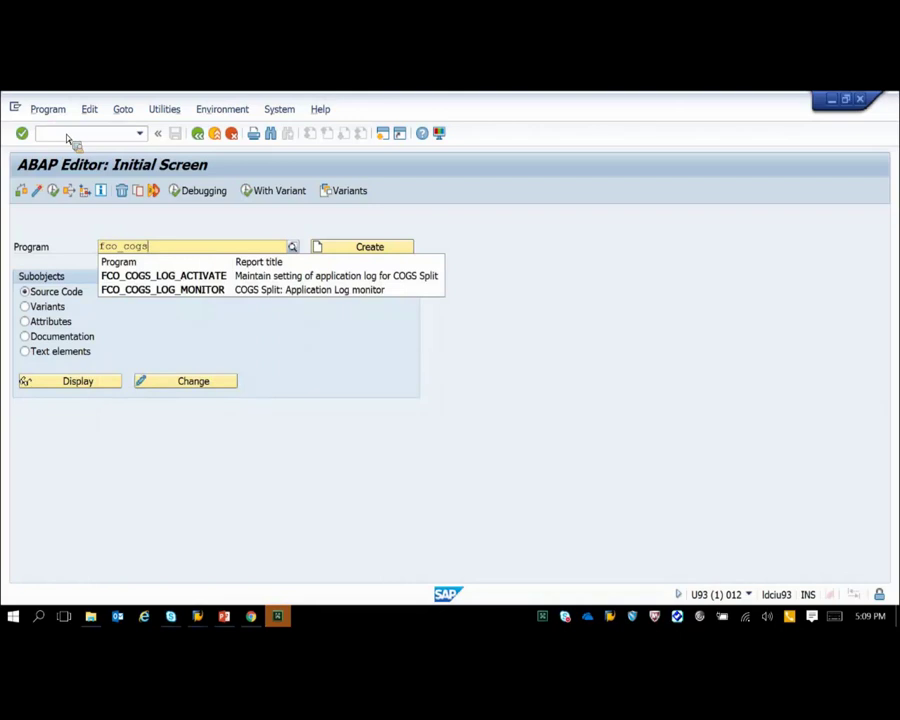
type("_")
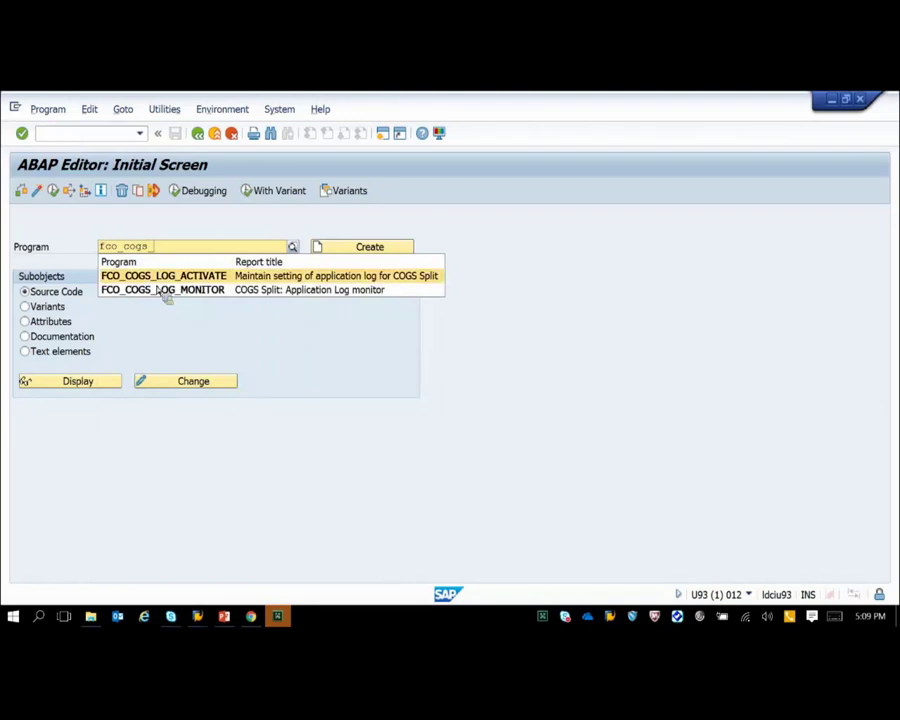
left_click(162, 276)
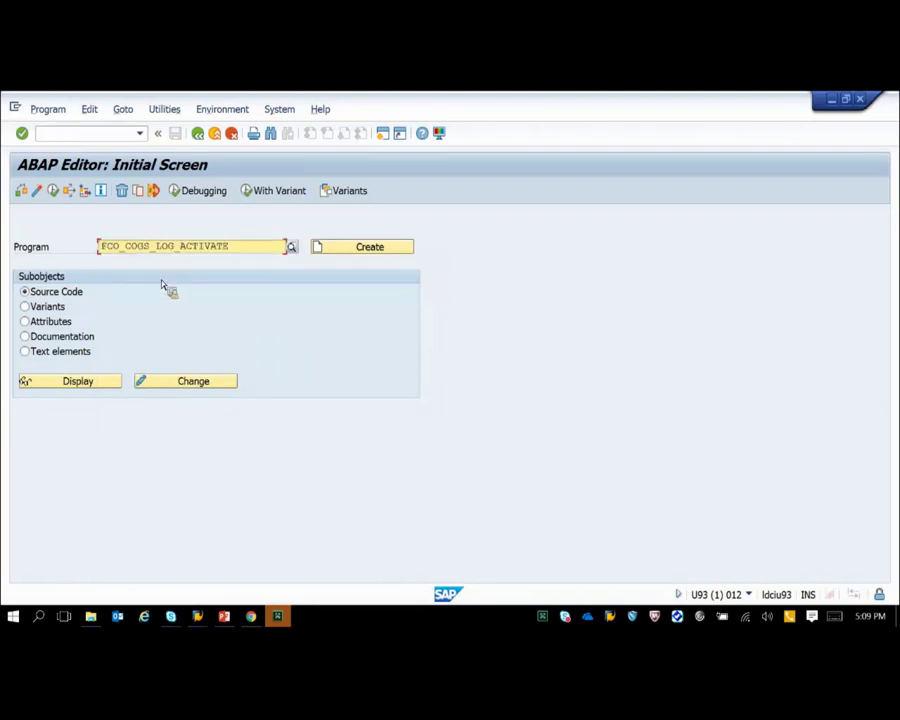
left_click(55, 190)
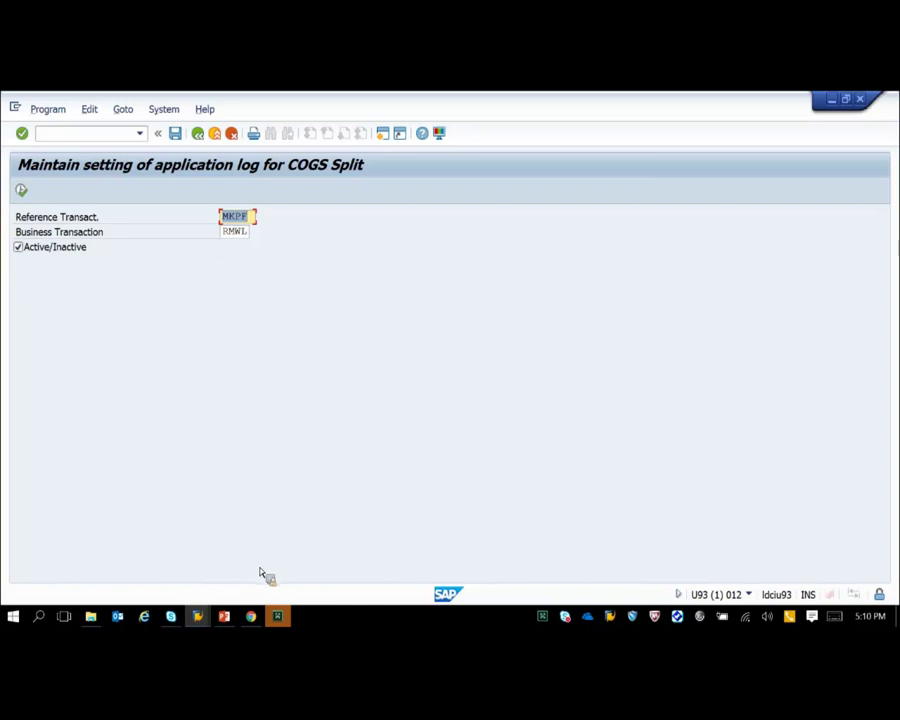
left_click(198, 133)
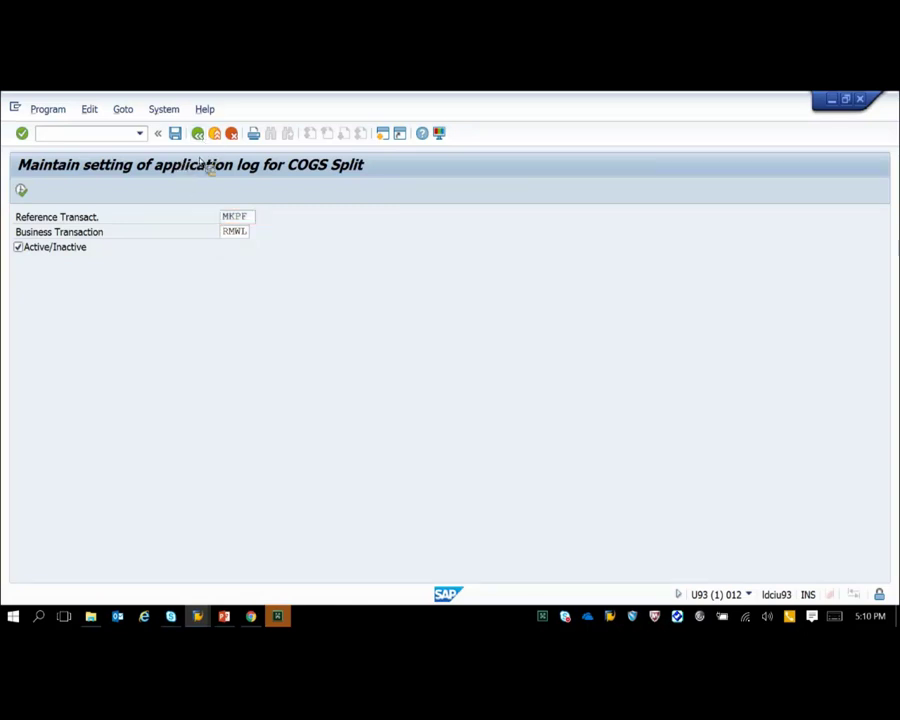
Display the price differences splitting profiles in SPRO, under the General Ledger periodic processing integration with Materials Management
left_click(90, 139)
type("/n")
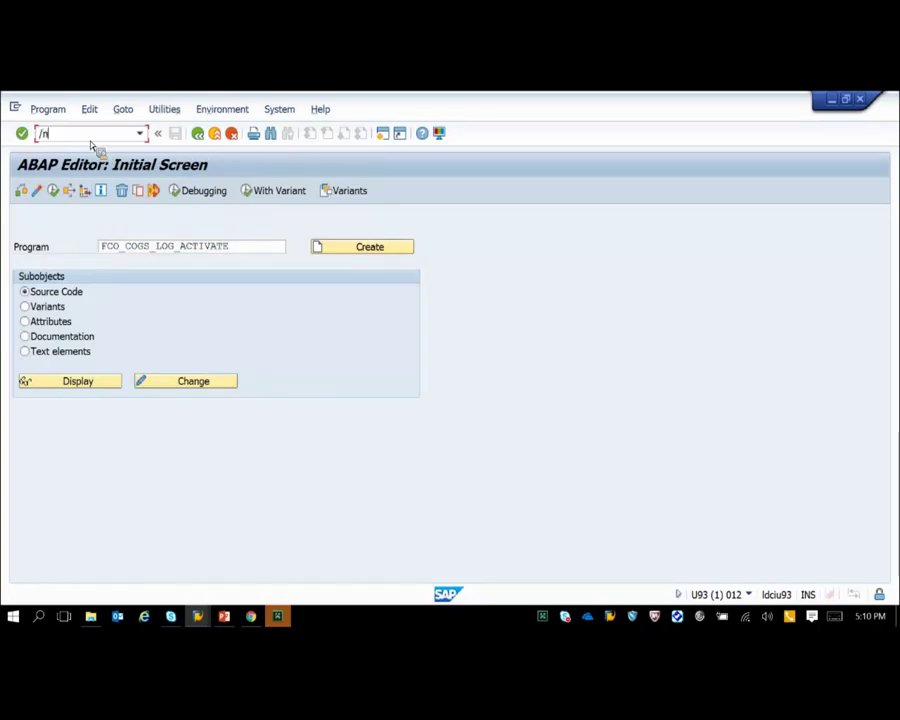
type("spro")
key("Return")
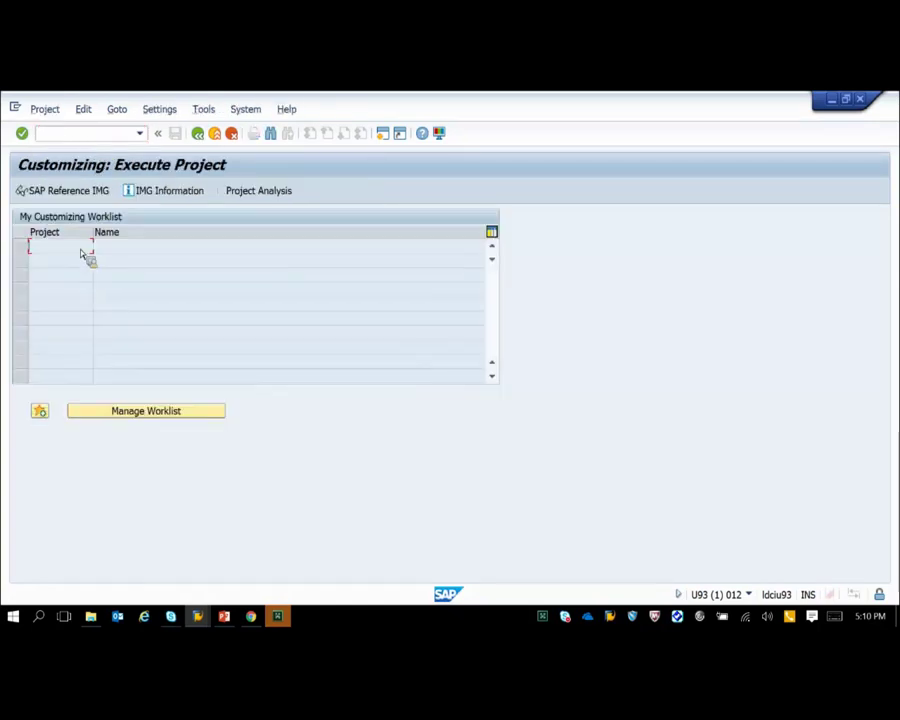
left_click(64, 191)
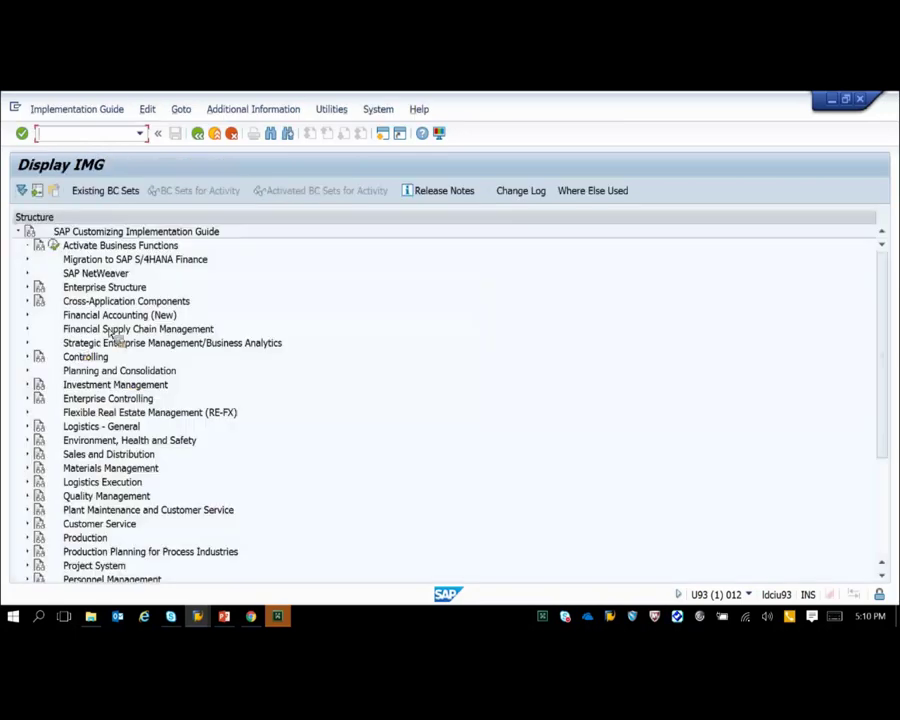
left_click(27, 315)
left_click(36, 343)
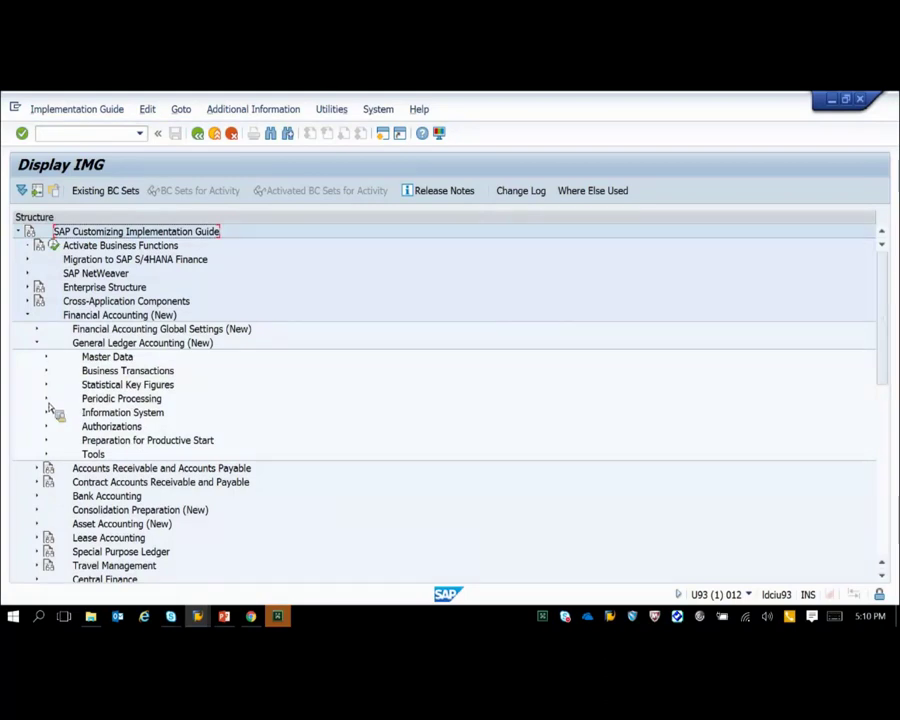
left_click(46, 399)
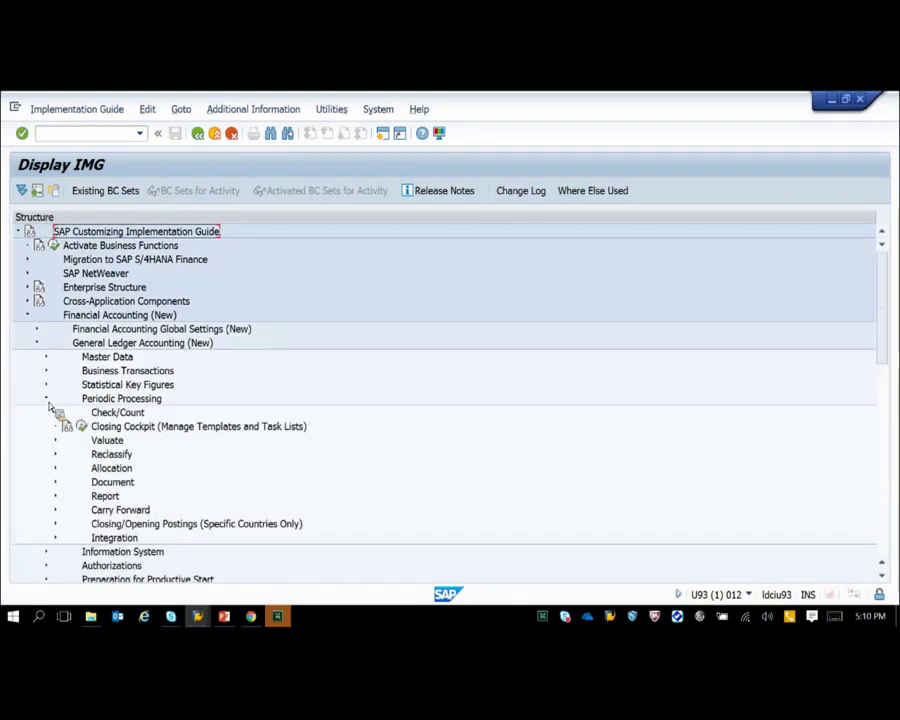
left_click(56, 538)
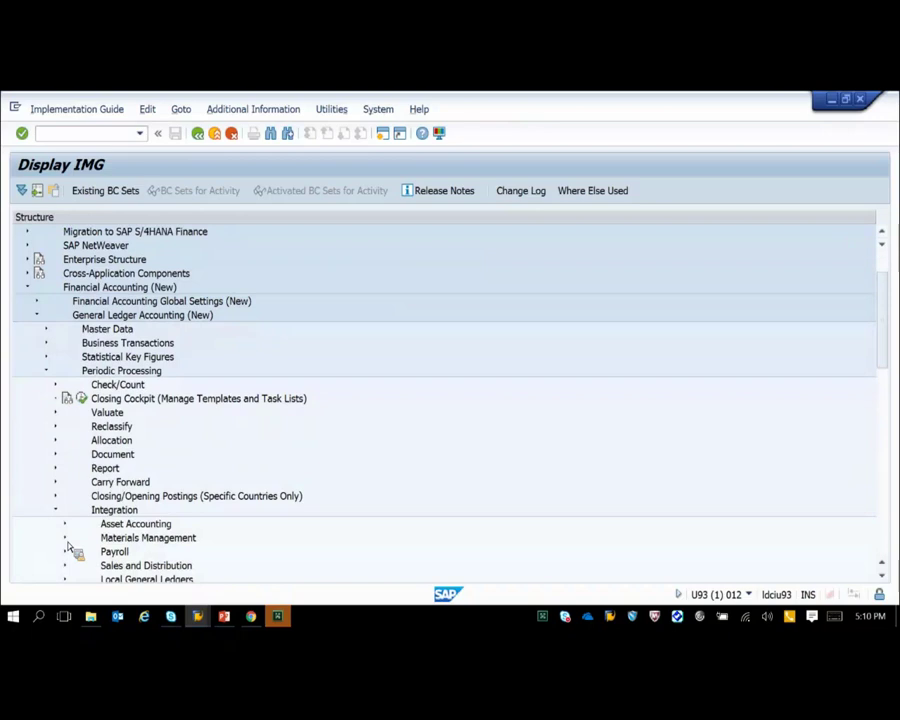
left_click(65, 535)
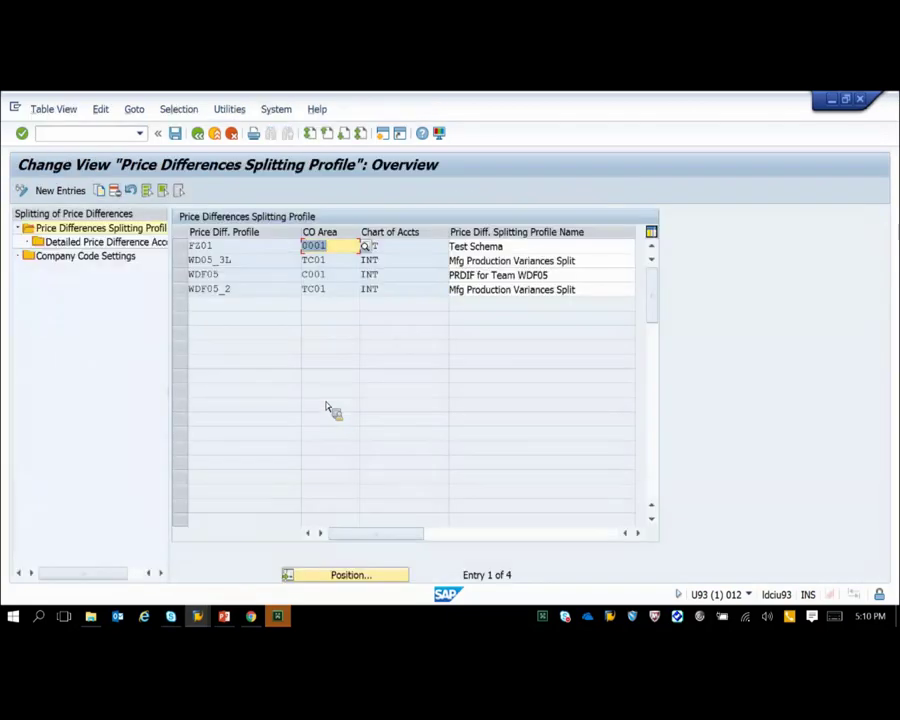
Display the detailed price difference accounts of splitting profile WDF05 and return from the line details to their overview
left_click(188, 276)
double_click(107, 246)
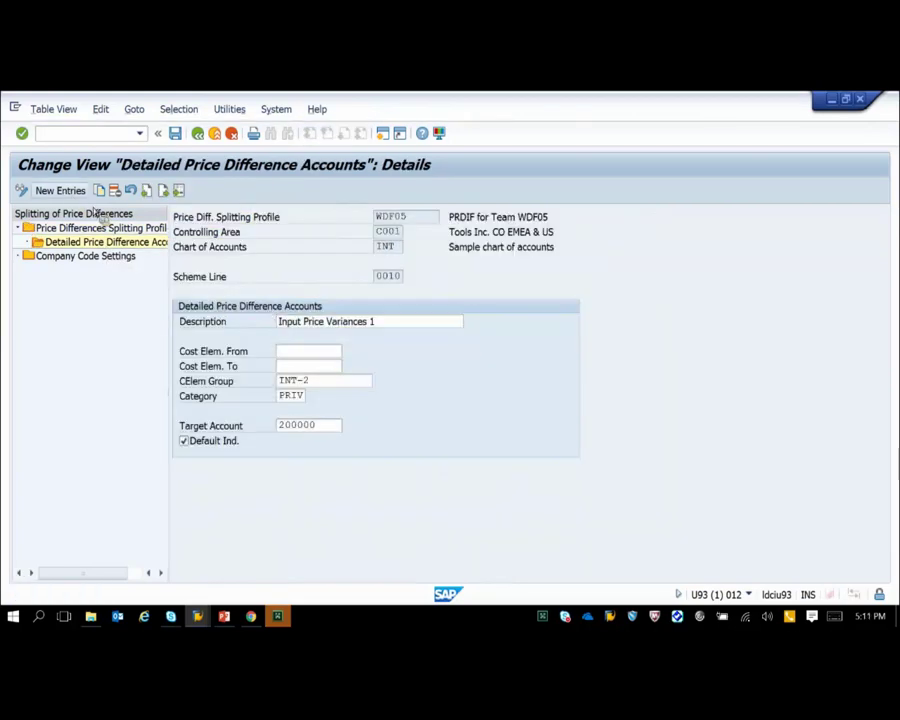
left_click(60, 190)
left_click(232, 135)
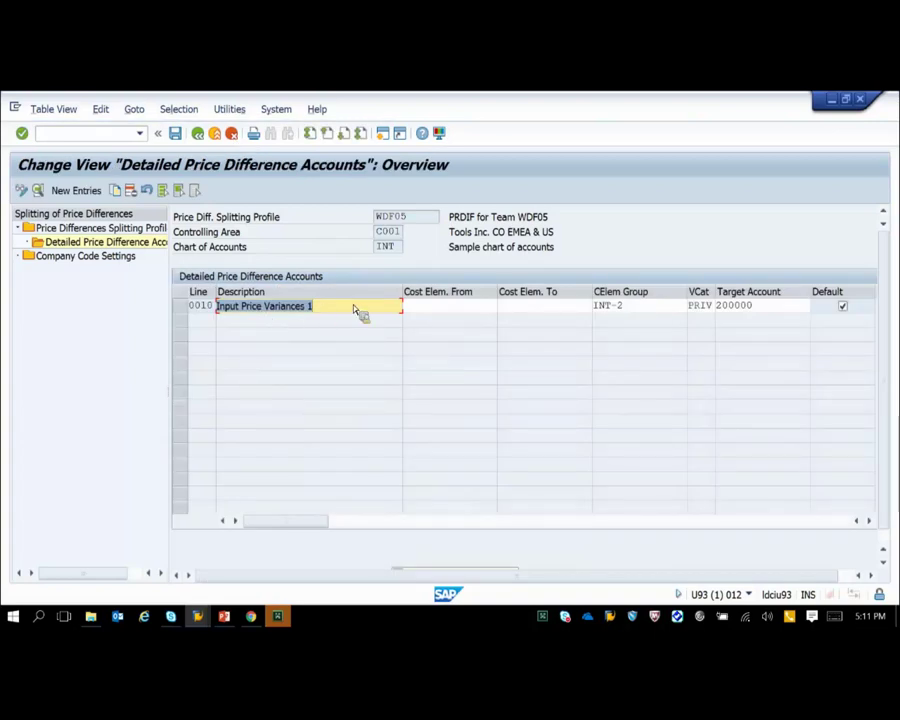
left_click(355, 310)
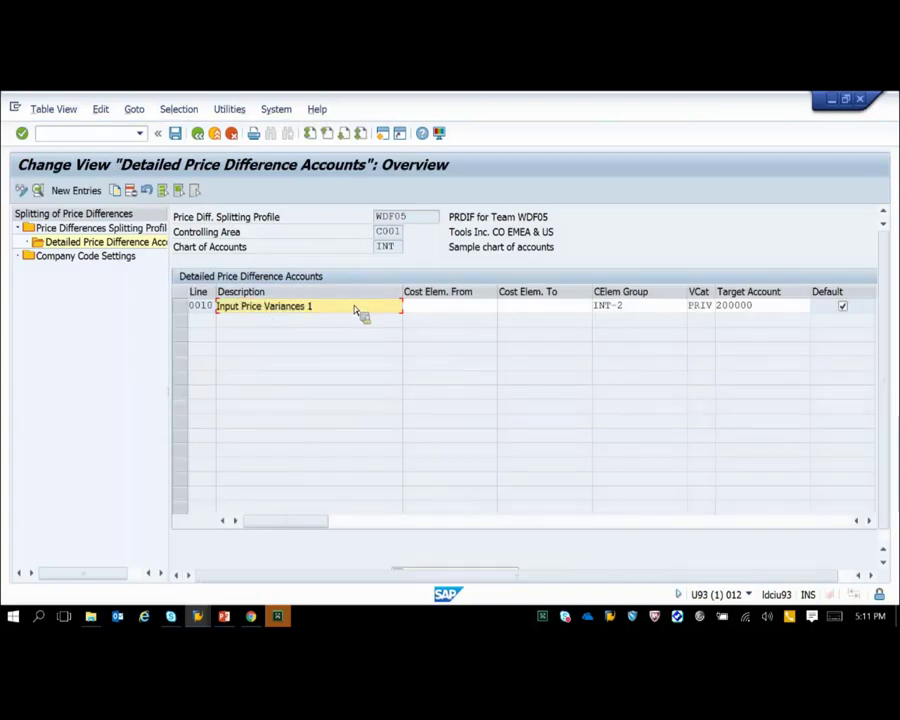
Check the cost element group and target account of line 0010, and display the possible variance categories without changing the entry
left_click(640, 308)
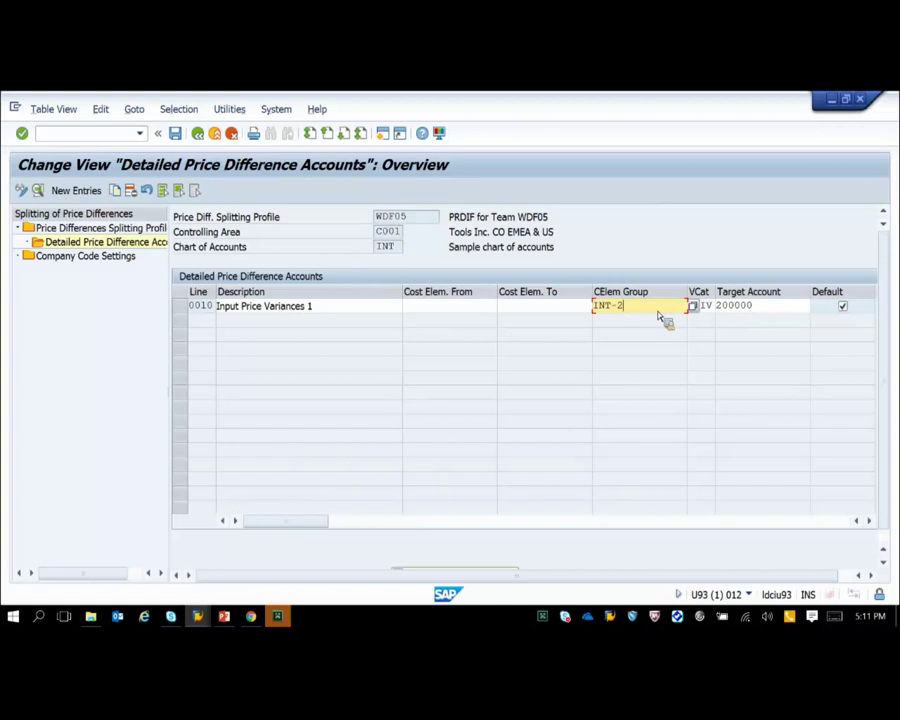
left_click(767, 312)
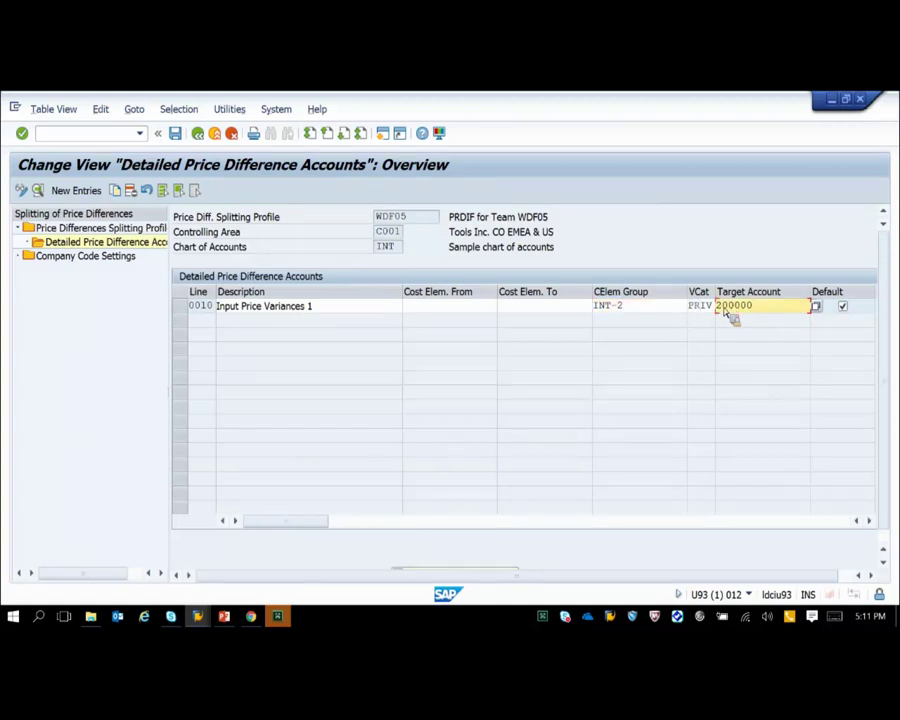
key("F4")
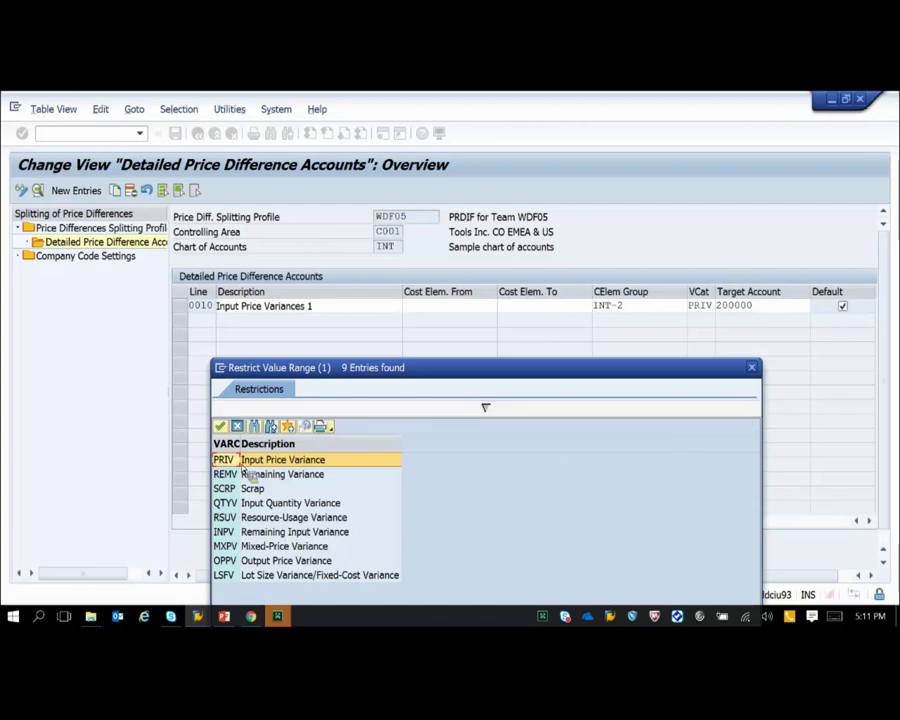
left_click(237, 427)
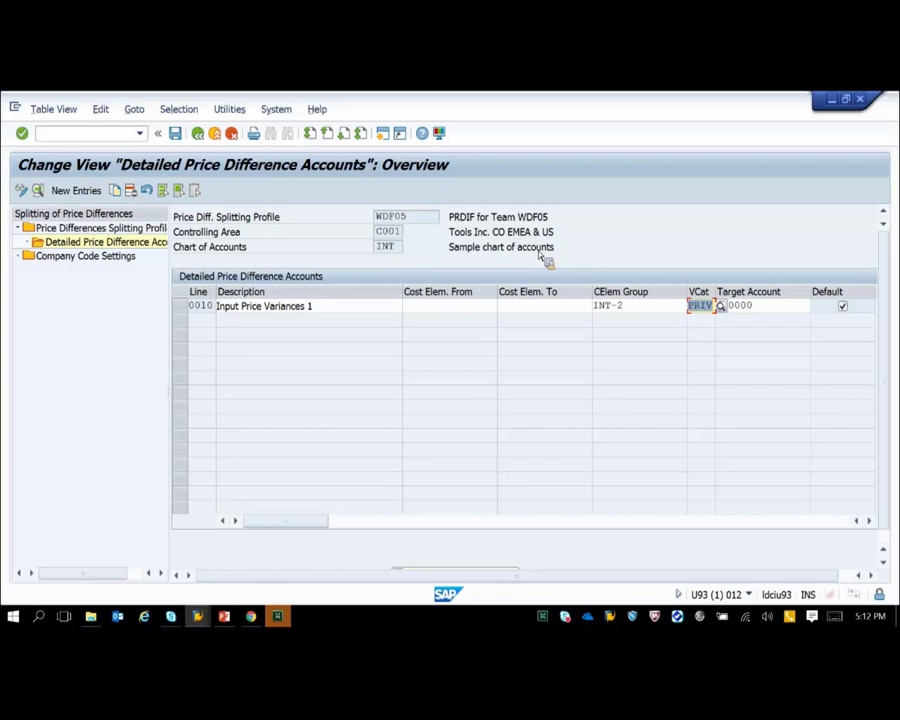
Switch to the PowerPoint presentation on CO-PA changes and run the slide show from slide 15 through to the price difference splitting prerequisites
left_click(225, 617)
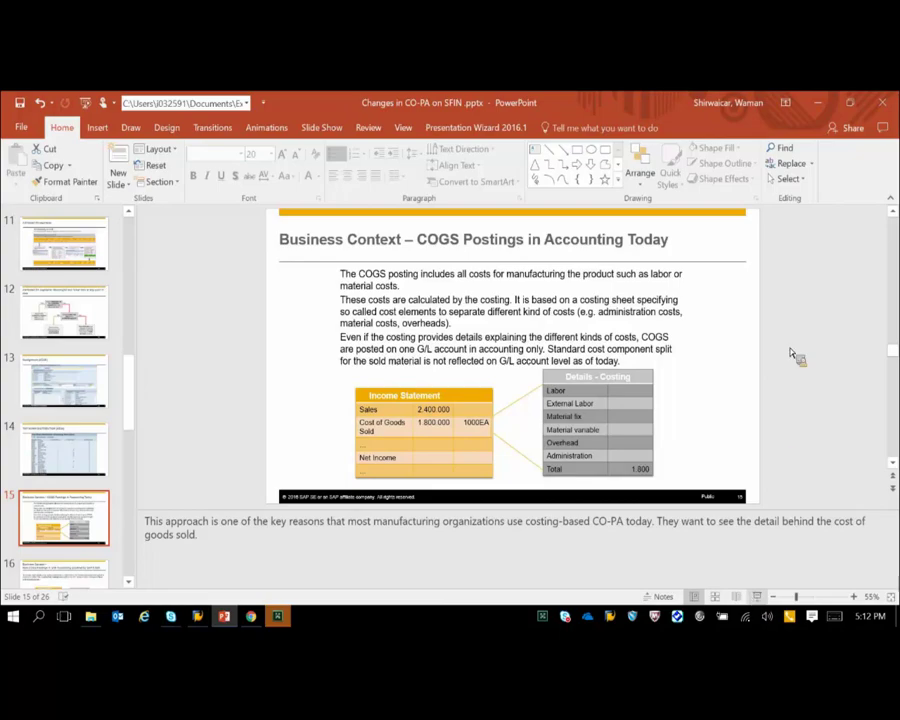
key("shift+F5")
key("Right")
key("Right")
key("Right")
key("Right")
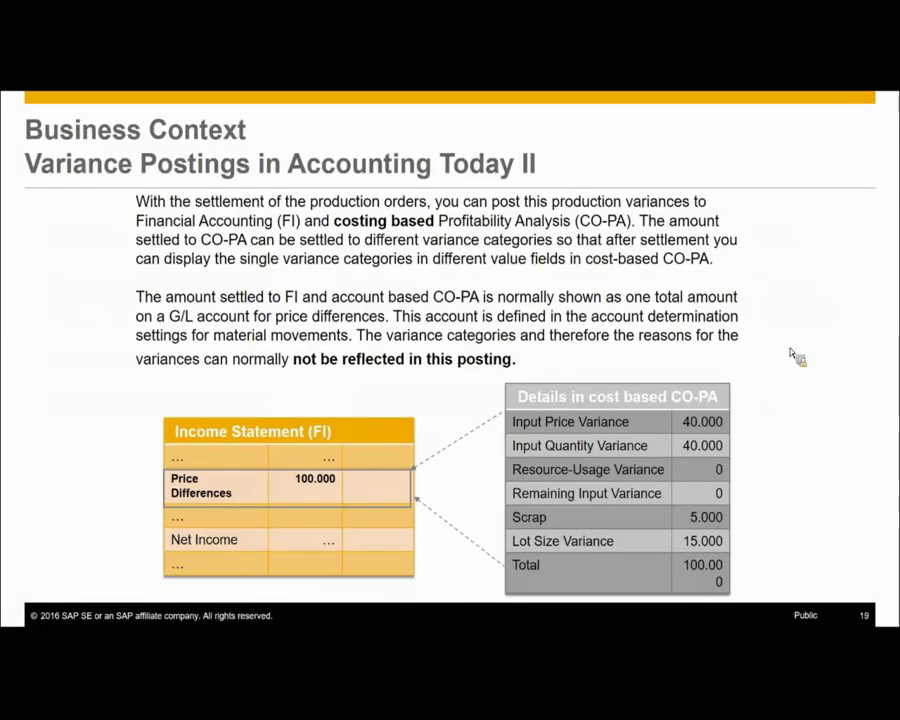
key("Right")
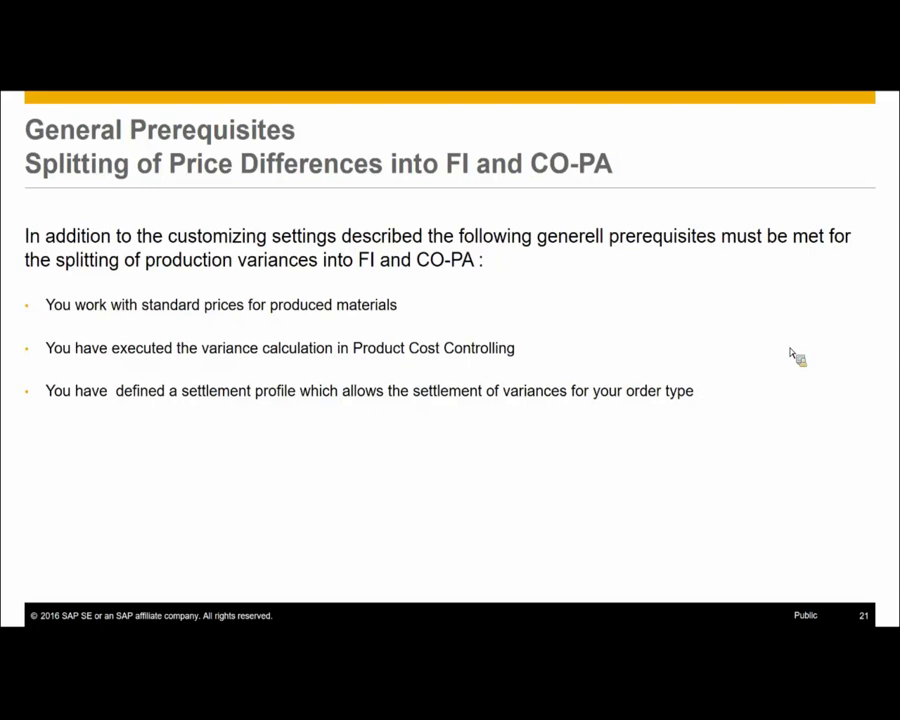
Go back through the slide show to the slide "Variance Postings in Accounting Today I" with the variance categories
key("Page_Up")
key("Page_Up")
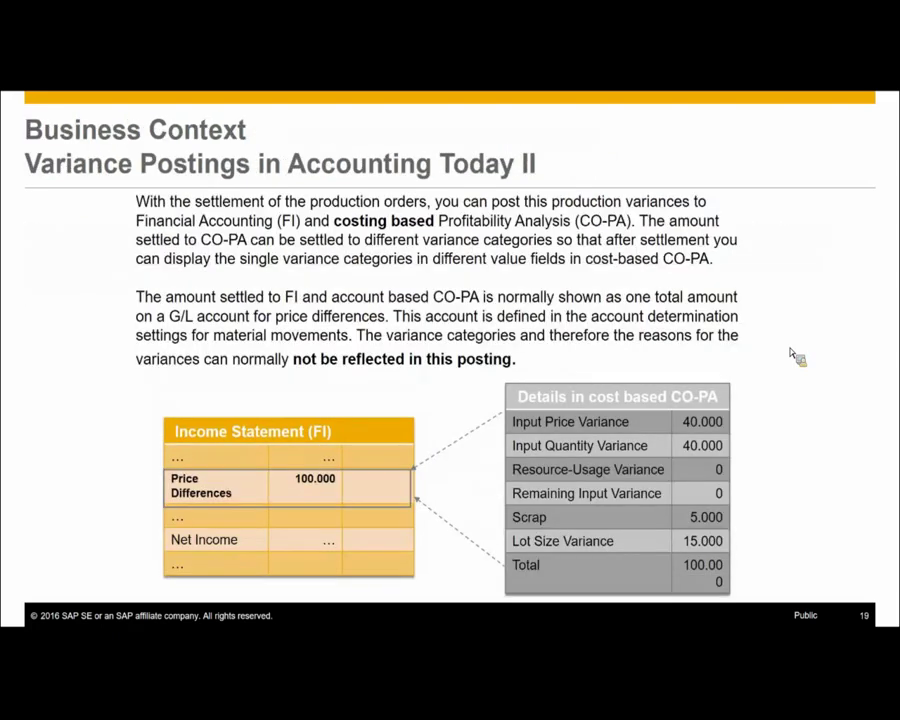
key("Page_Up")
key("Page_Up")
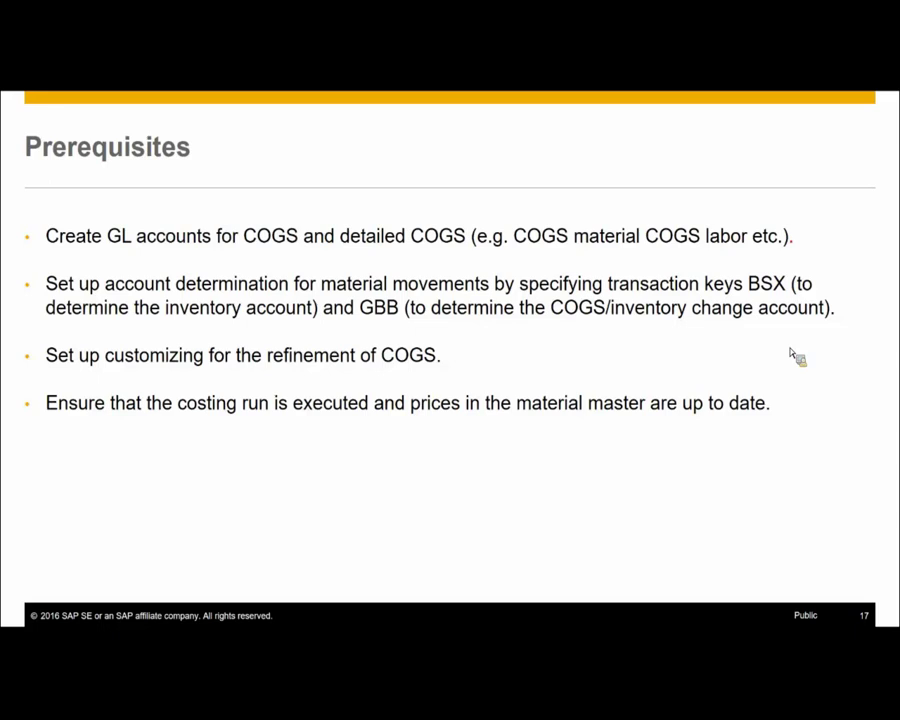
key("Page_Down")
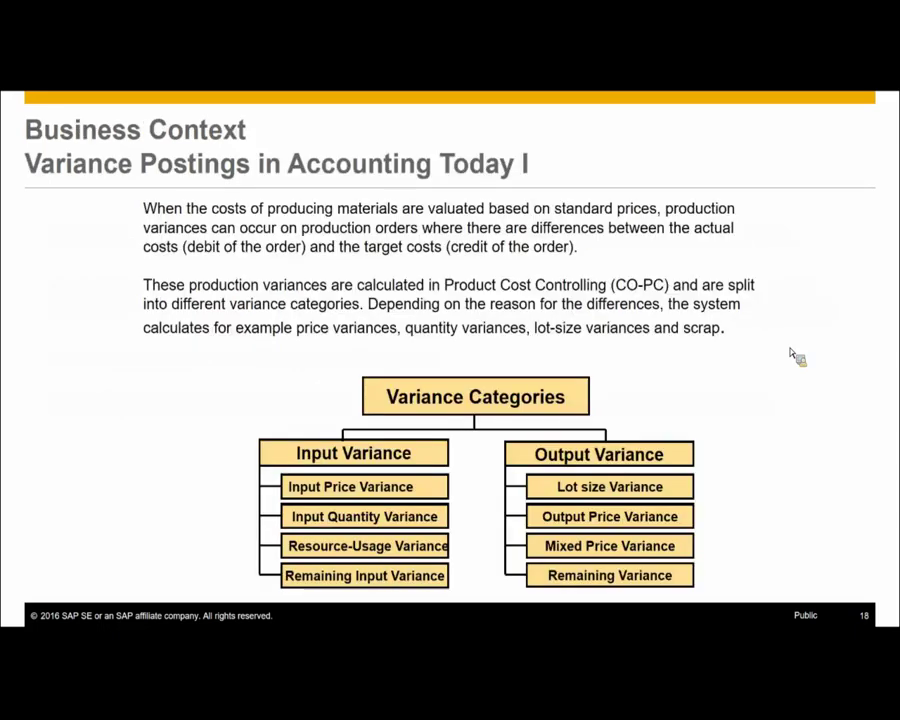